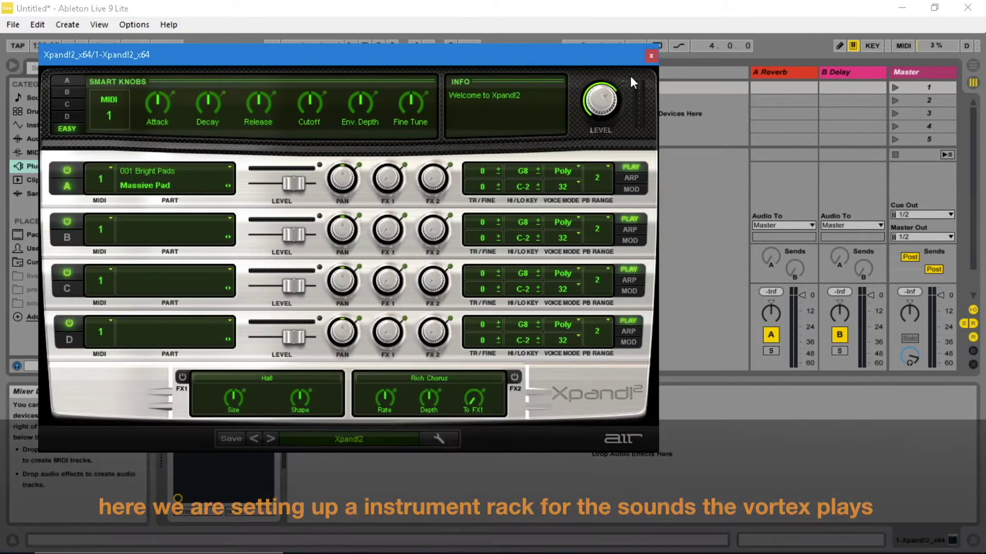
- Close the Xpand!2 plug-in window, group the device into an Instrument Rack and show the rack's chain list
{"action": "left_click", "coordinate": [647, 55]}
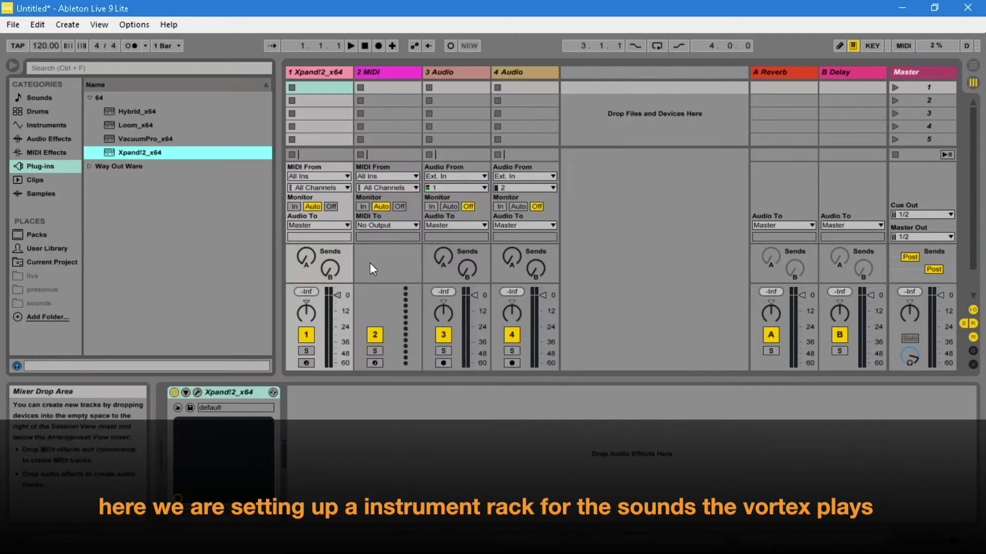
{"action": "right_click", "coordinate": [253, 391]}
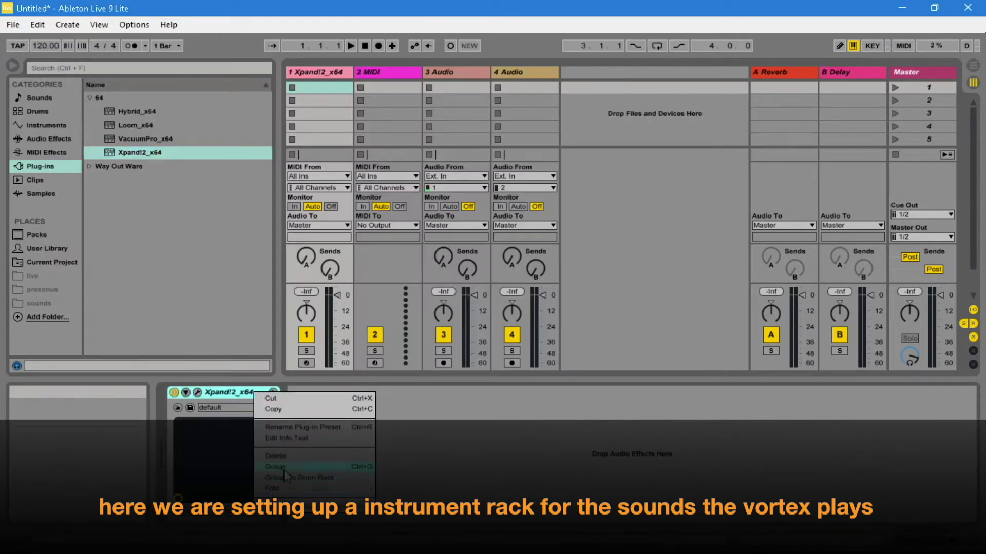
{"action": "left_click", "coordinate": [285, 466]}
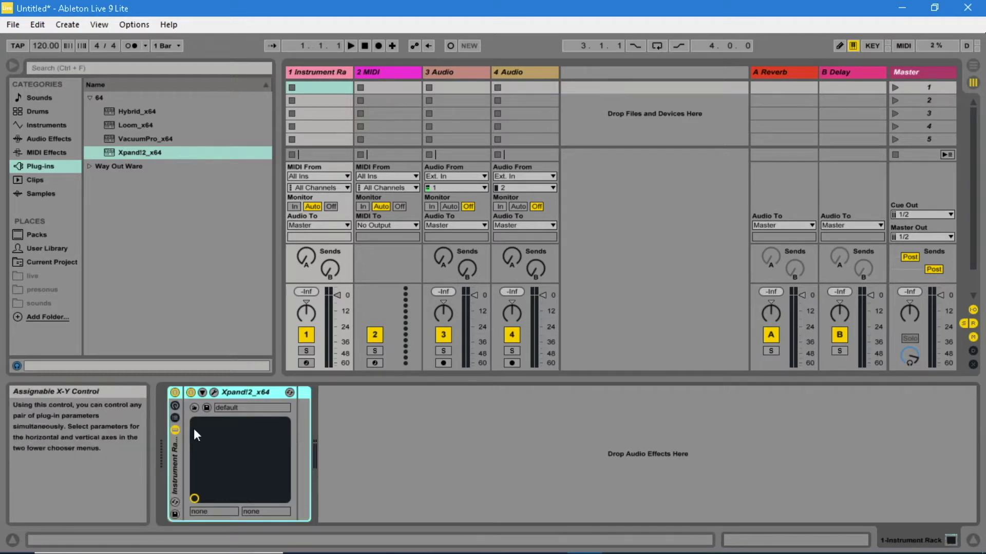
{"action": "left_click", "coordinate": [175, 417]}
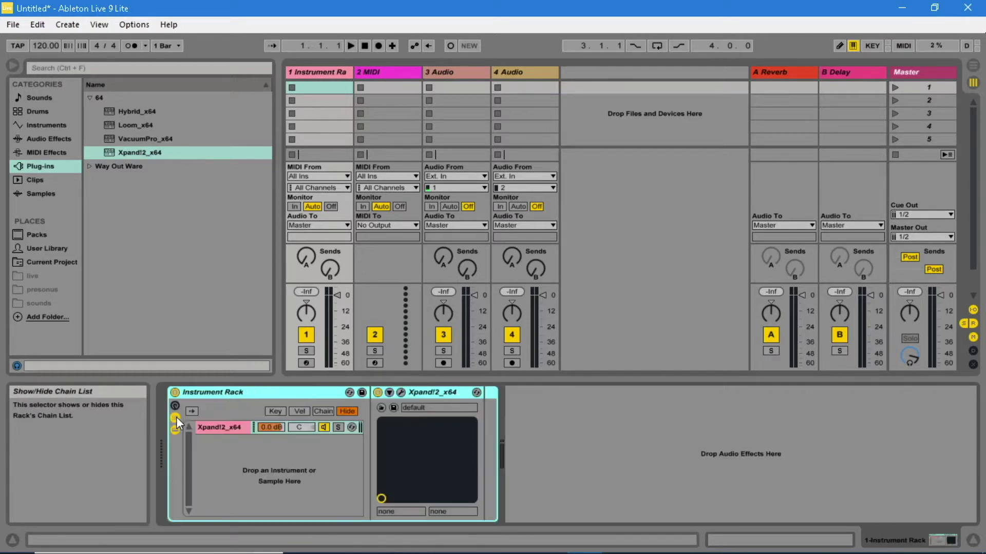
- Group Xpand!2 into a nested Instrument Rack with its chain list shown, and add a second Xpand!2_x64 chain to it
{"action": "right_click", "coordinate": [435, 391]}
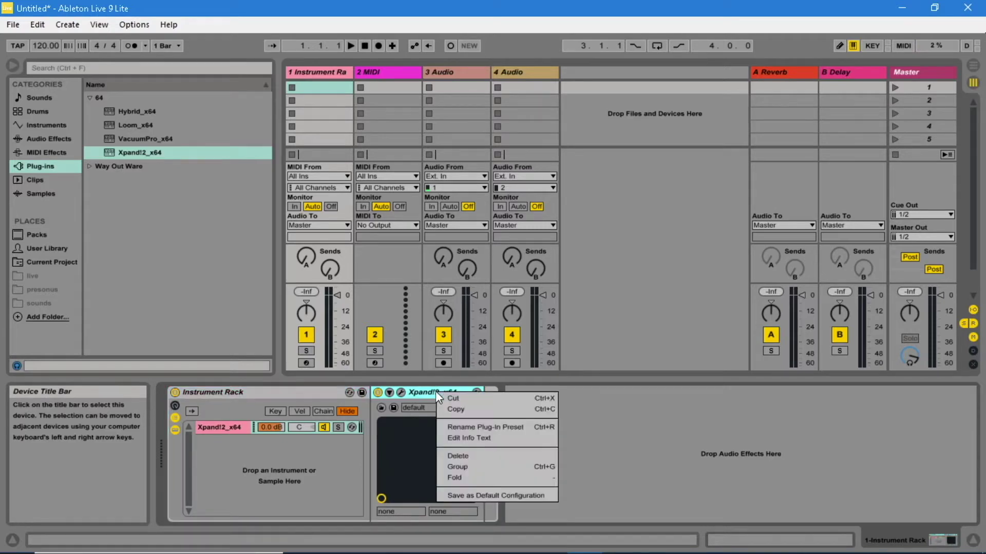
{"action": "left_click", "coordinate": [457, 466]}
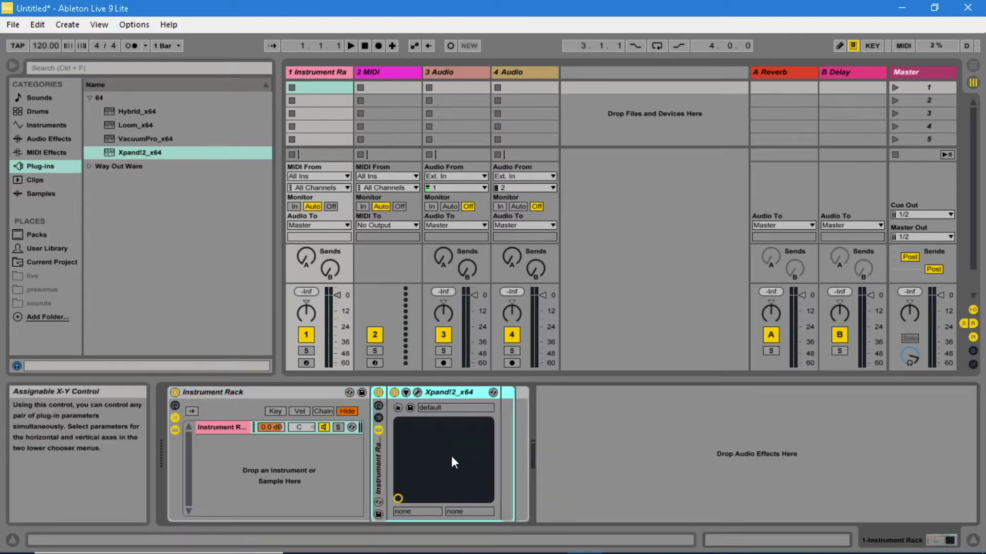
{"action": "left_click", "coordinate": [379, 417]}
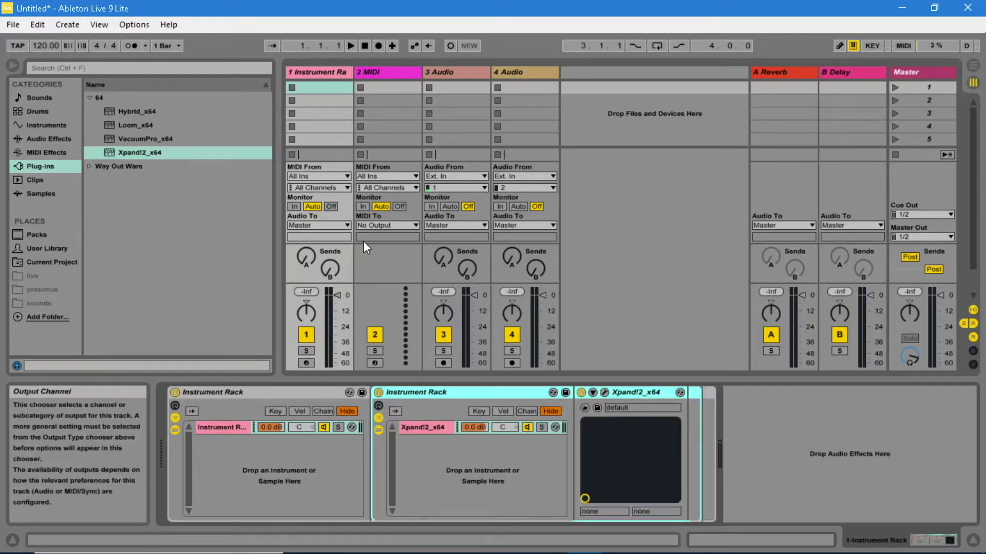
{"action": "left_click_drag", "start_coordinate": [143, 152], "coordinate": [440, 447]}
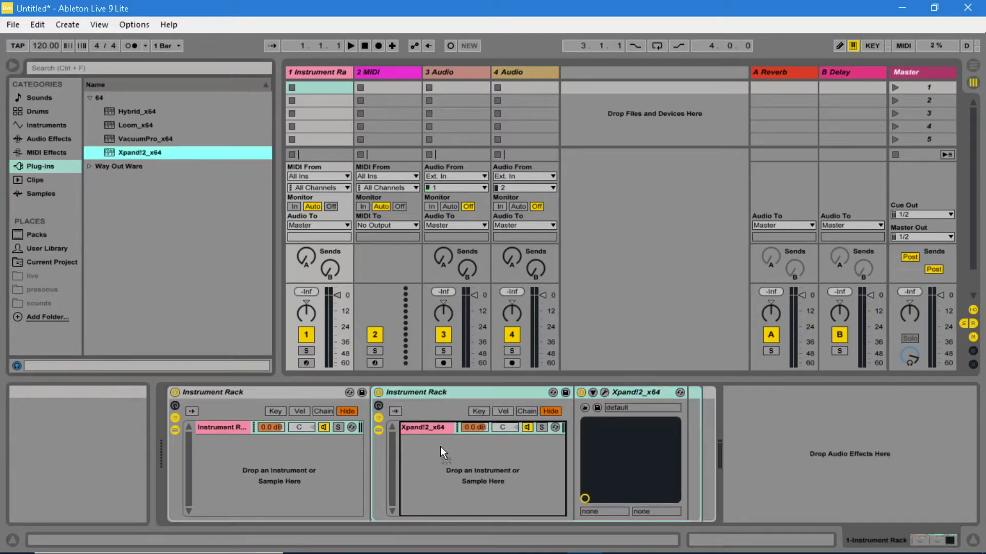
{"action": "left_click", "coordinate": [654, 63]}
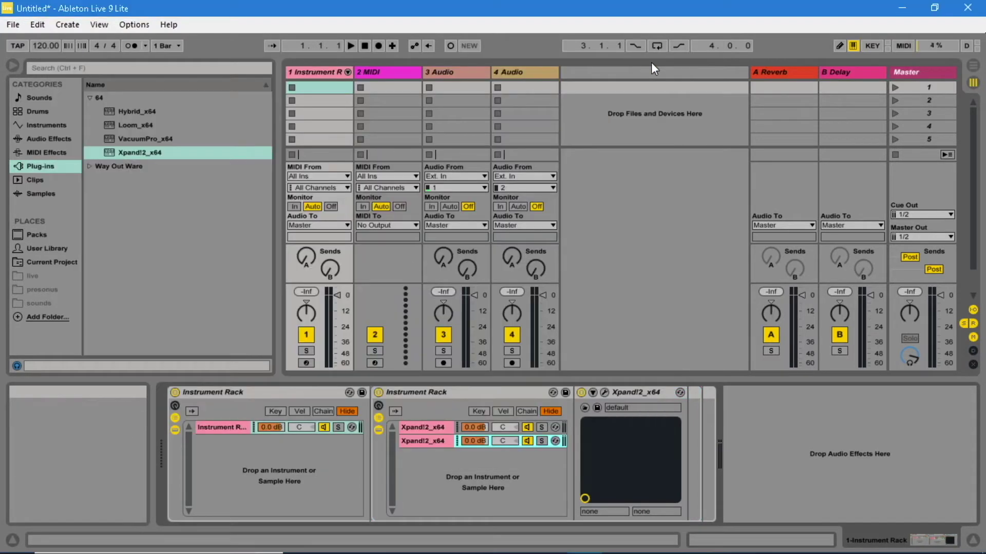
- Rename the outer rack's Instrument Rack chain as "song 1"
{"action": "left_click", "coordinate": [221, 425]}
{"action": "right_click", "coordinate": [222, 425]}
{"action": "left_click", "coordinate": [280, 288]}
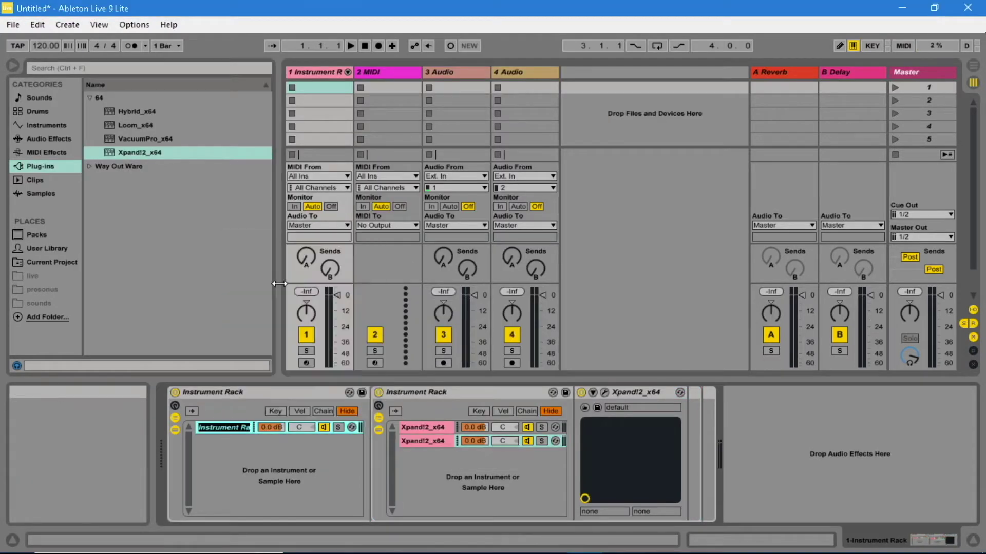
{"action": "type", "text": "song 1"}
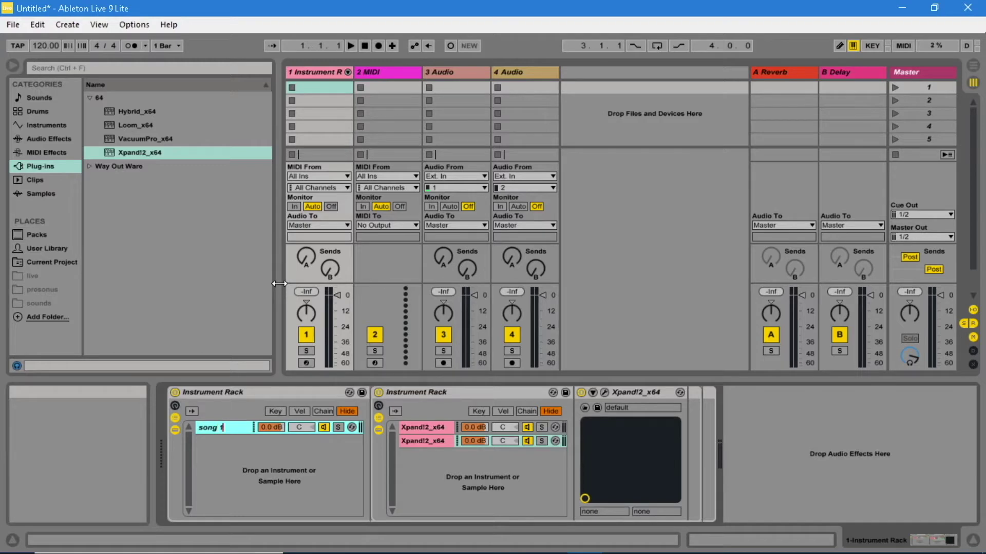
{"action": "key", "text": "Return"}
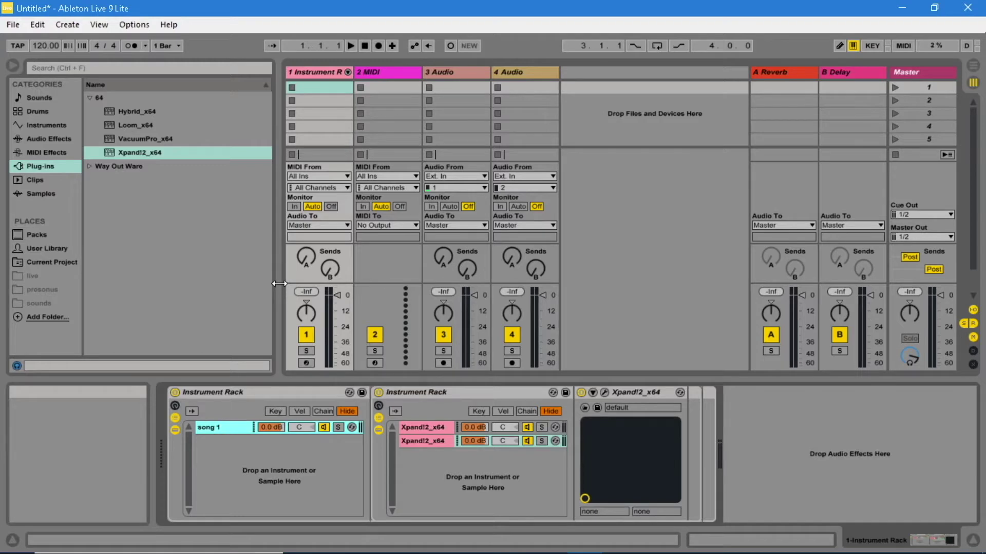
- In song 1's nested rack, move the second Xpand!2 chain's chain select zone one step up from 0, then hide the zone editor
{"action": "left_click", "coordinate": [527, 412]}
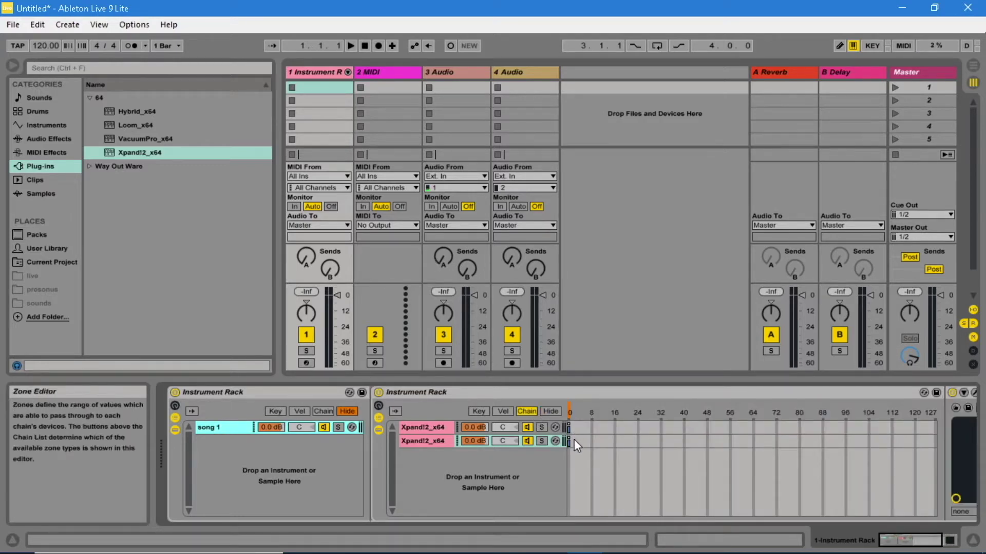
{"action": "left_click_drag", "start_coordinate": [570, 442], "coordinate": [574, 443]}
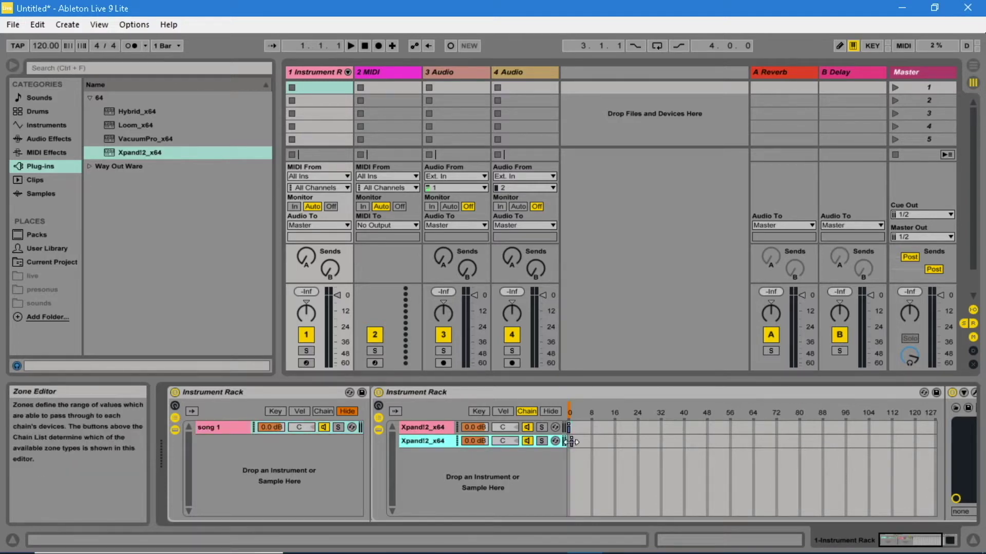
{"action": "left_click", "coordinate": [551, 411]}
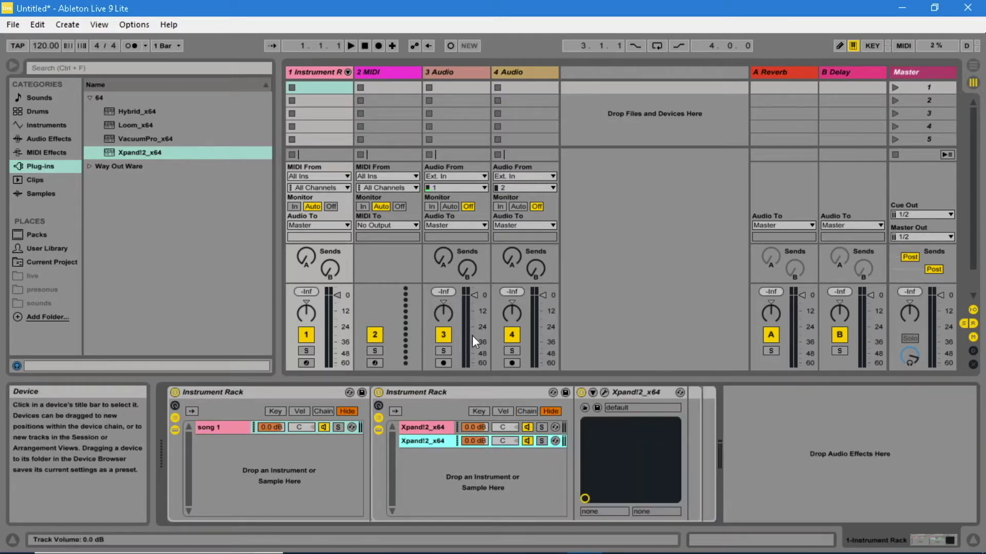
- Add another Xpand!2_x64 as a new chain below song 1 in the outer Instrument Rack and close its plug-in window
{"action": "left_click", "coordinate": [179, 180]}
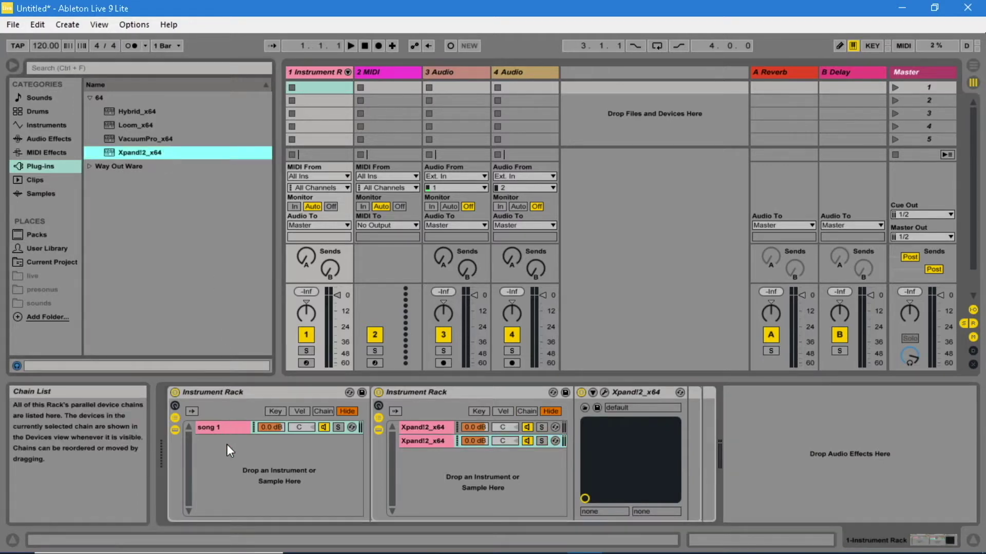
{"action": "left_click_drag", "start_coordinate": [138, 152], "coordinate": [235, 442]}
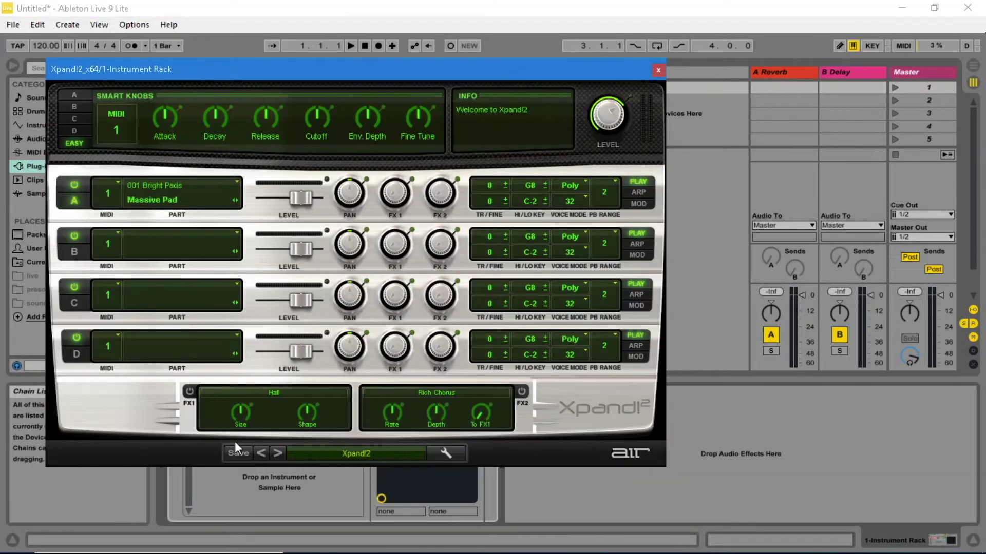
{"action": "left_click", "coordinate": [651, 69]}
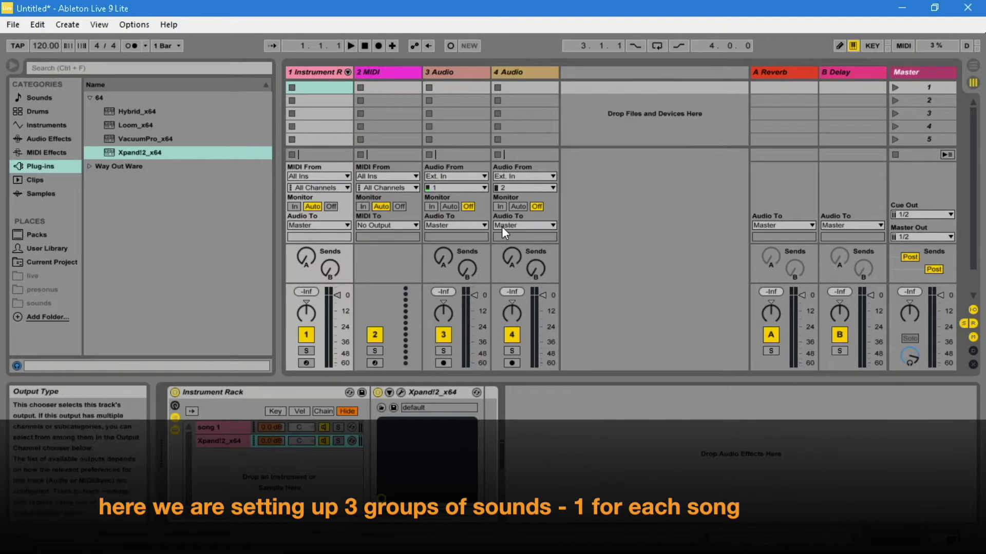
- Group the new chain's Xpand!2 into a nested rack with its chain list shown, and add a second Xpand!2_x64 chain to it
{"action": "right_click", "coordinate": [451, 390]}
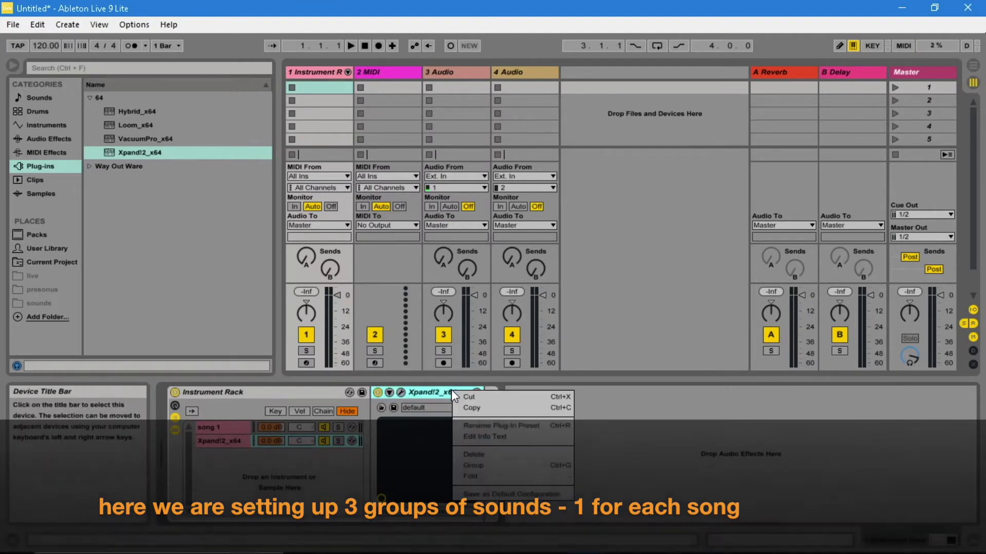
{"action": "left_click", "coordinate": [480, 465]}
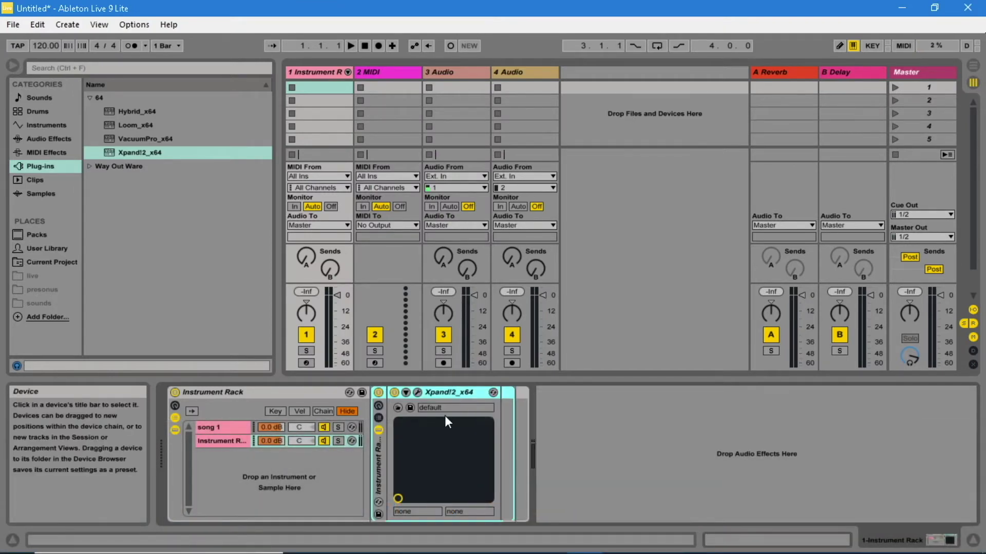
{"action": "left_click", "coordinate": [379, 415]}
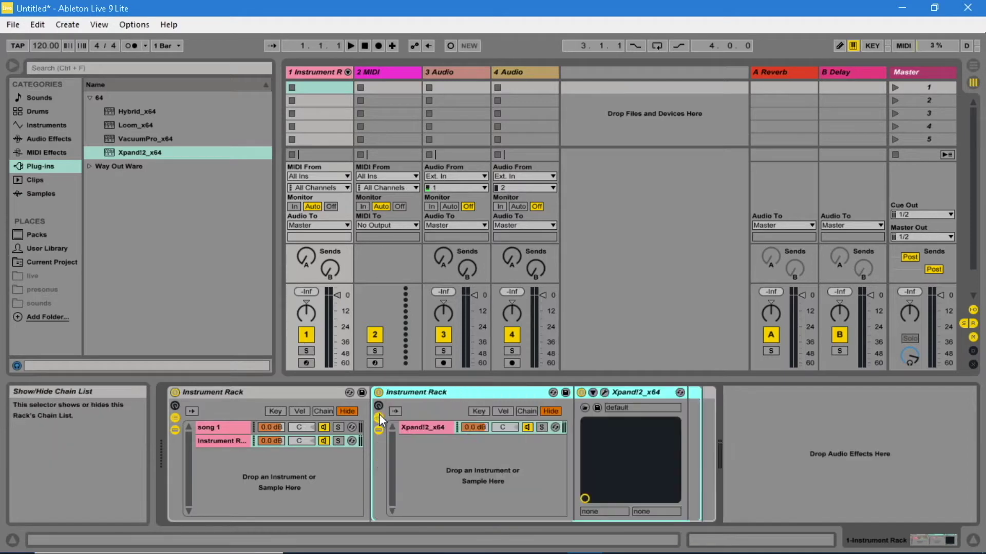
{"action": "left_click_drag", "start_coordinate": [113, 152], "coordinate": [424, 453]}
{"action": "left_click", "coordinate": [661, 77]}
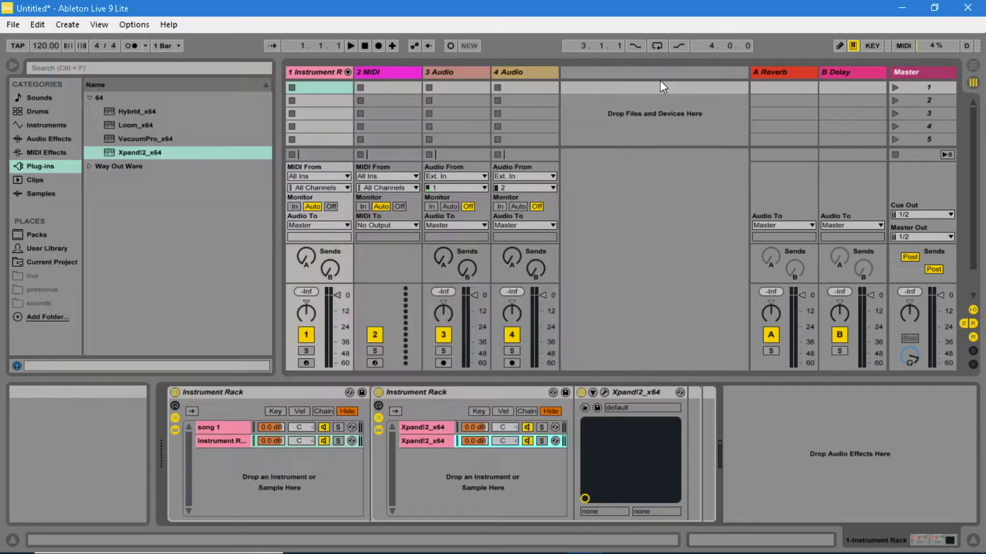
- Rename the outer rack's second chain as "song 2"
{"action": "right_click", "coordinate": [208, 440]}
{"action": "left_click", "coordinate": [254, 303]}
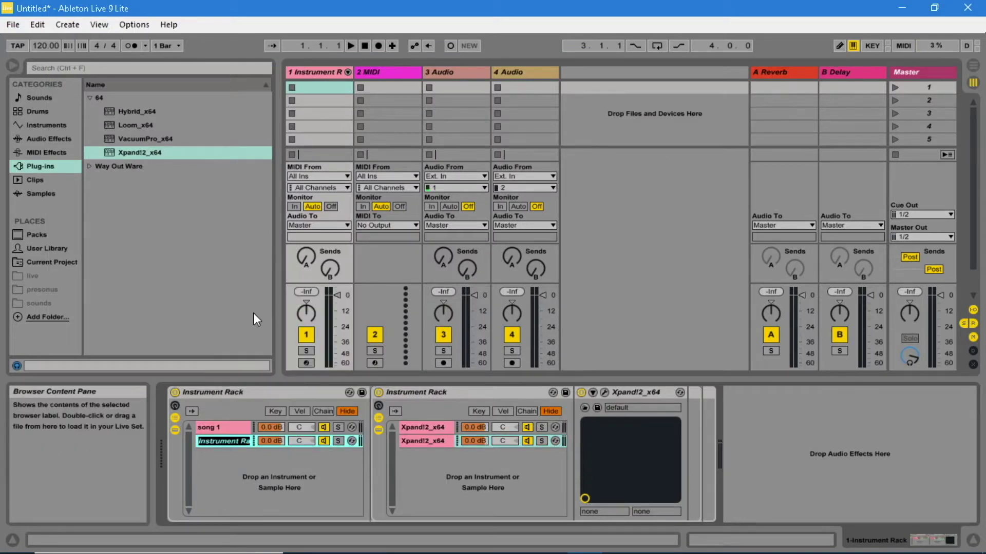
{"action": "type", "text": "sond"}
{"action": "key", "text": "BackSpace"}
{"action": "type", "text": "g 2"}
{"action": "key", "text": "Return"}
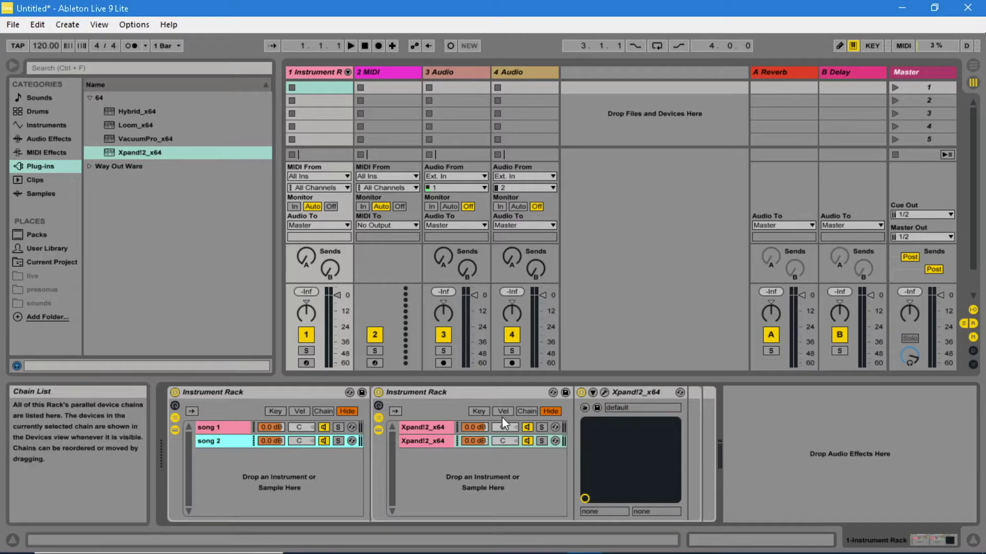
- In song 2's nested rack, move the second Xpand!2 chain's chain select zone one step up from 0, then hide the zone editor
{"action": "left_click", "coordinate": [526, 412]}
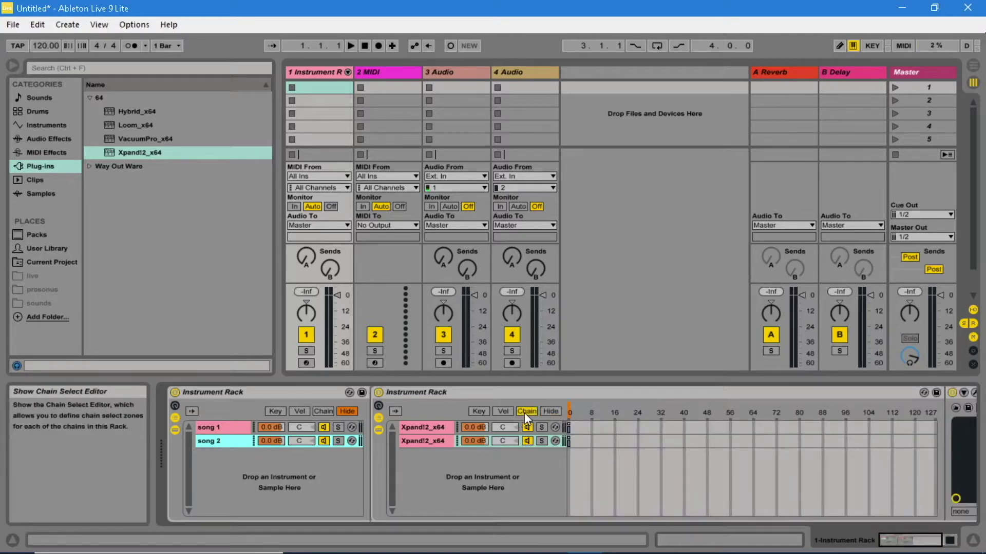
{"action": "left_click", "coordinate": [569, 441]}
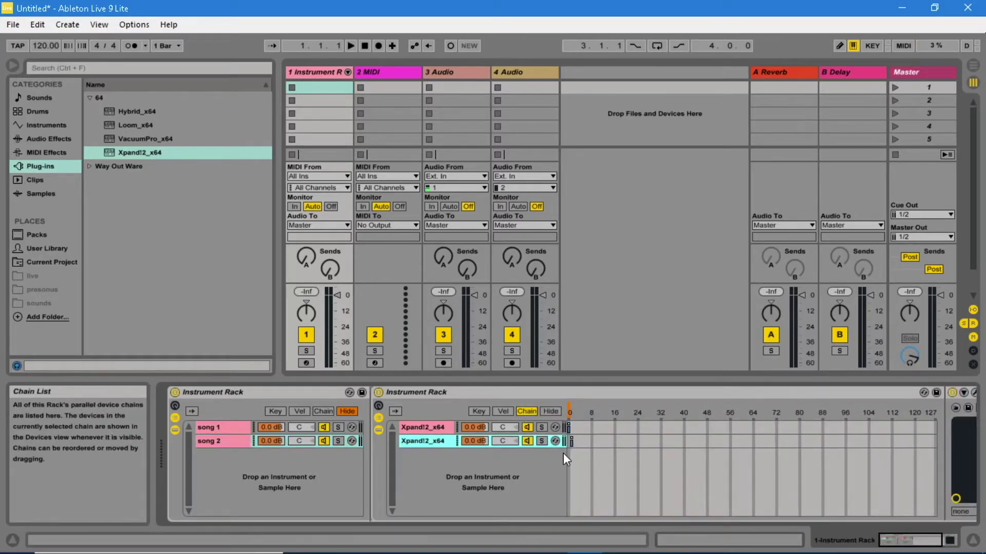
{"action": "left_click", "coordinate": [550, 411]}
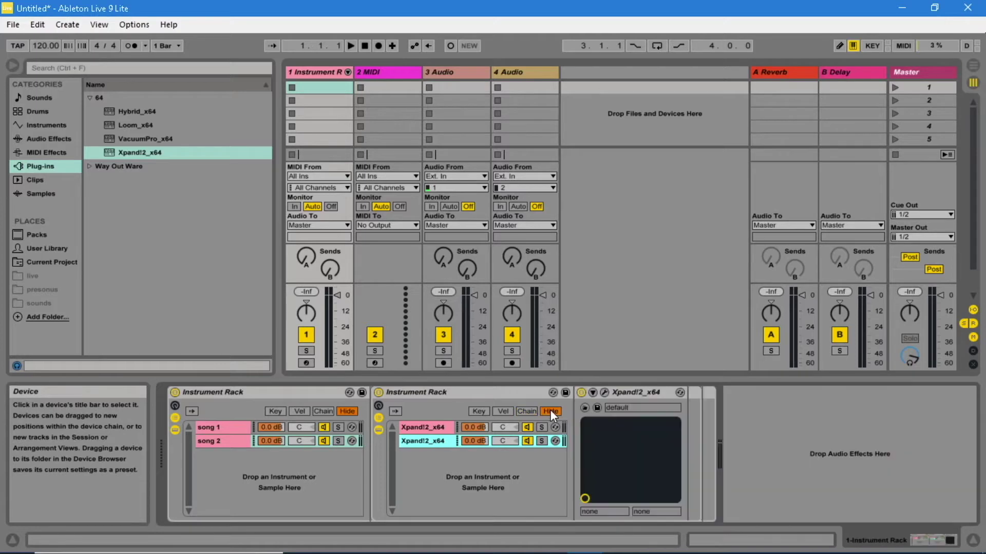
- Add a third chain with Xpand!2_x64 below song 2 in the outer Instrument Rack and close its plug-in window
{"action": "left_click_drag", "start_coordinate": [134, 150], "coordinate": [245, 457]}
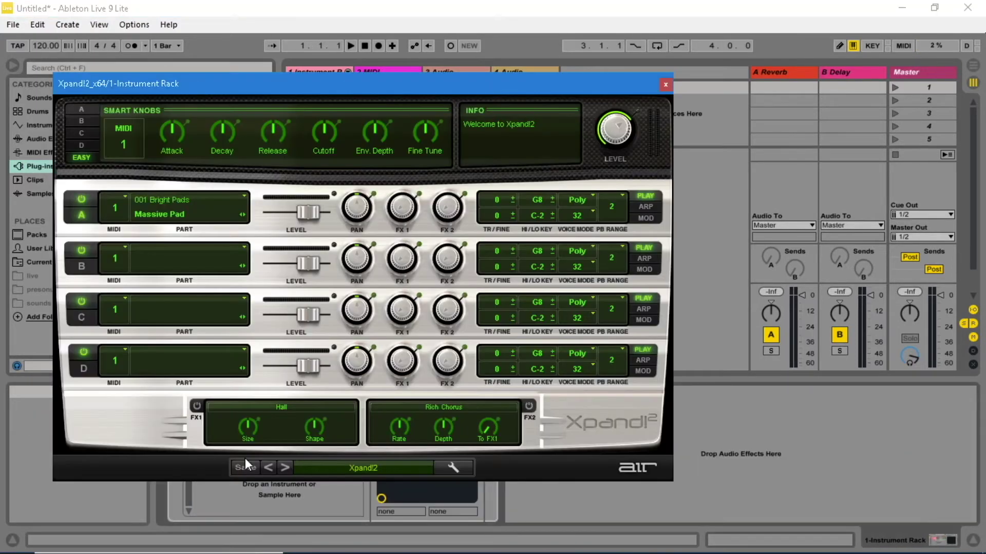
{"action": "left_click", "coordinate": [665, 85]}
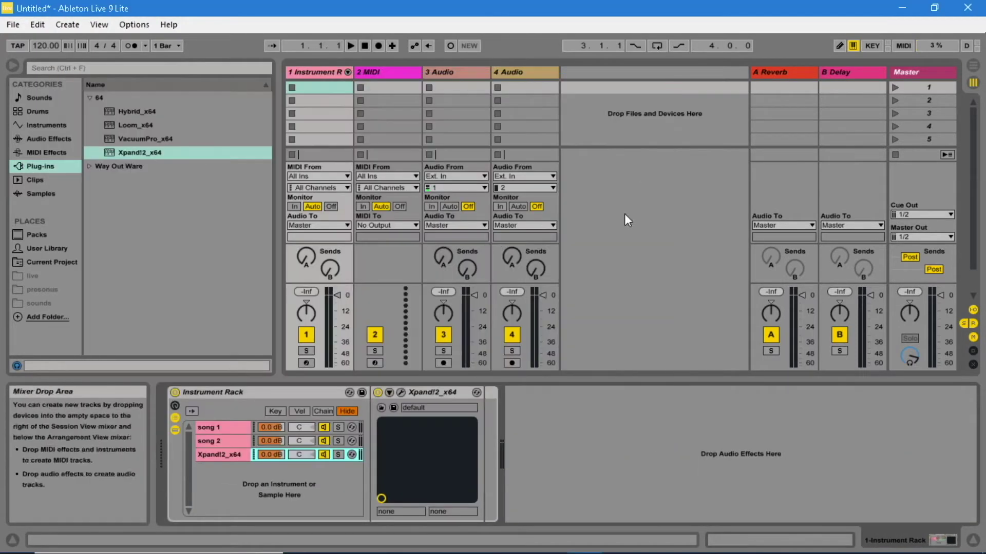
- Group the third chain's Xpand!2 into a nested rack with its chain list shown, and add a second Xpand!2_x64 chain to it
{"action": "right_click", "coordinate": [440, 396]}
{"action": "left_click", "coordinate": [466, 471]}
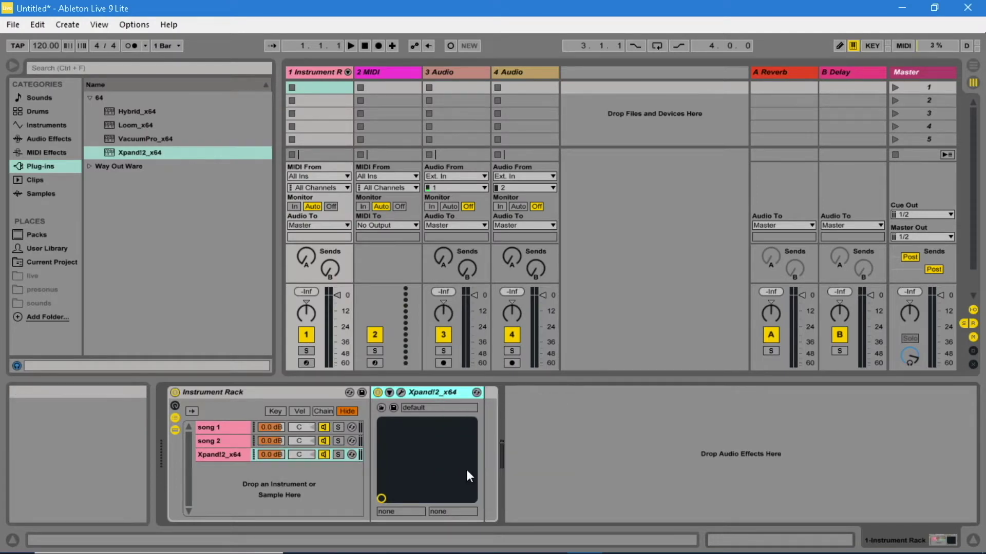
{"action": "left_click", "coordinate": [379, 417]}
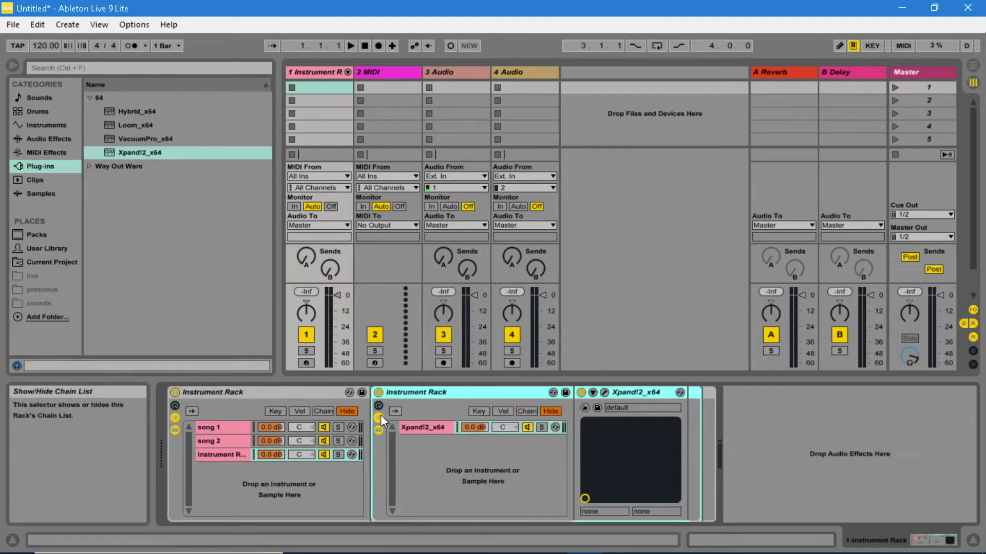
{"action": "left_click_drag", "start_coordinate": [112, 151], "coordinate": [430, 449]}
{"action": "left_click", "coordinate": [669, 92]}
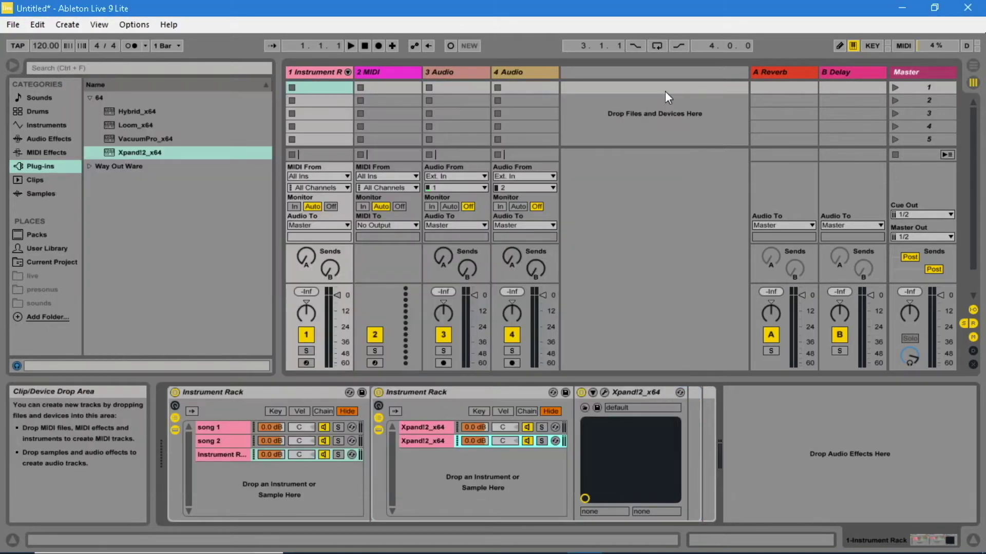
- Rename the outer rack's third chain as "song 3"
{"action": "left_click", "coordinate": [222, 456]}
{"action": "right_click", "coordinate": [222, 456]}
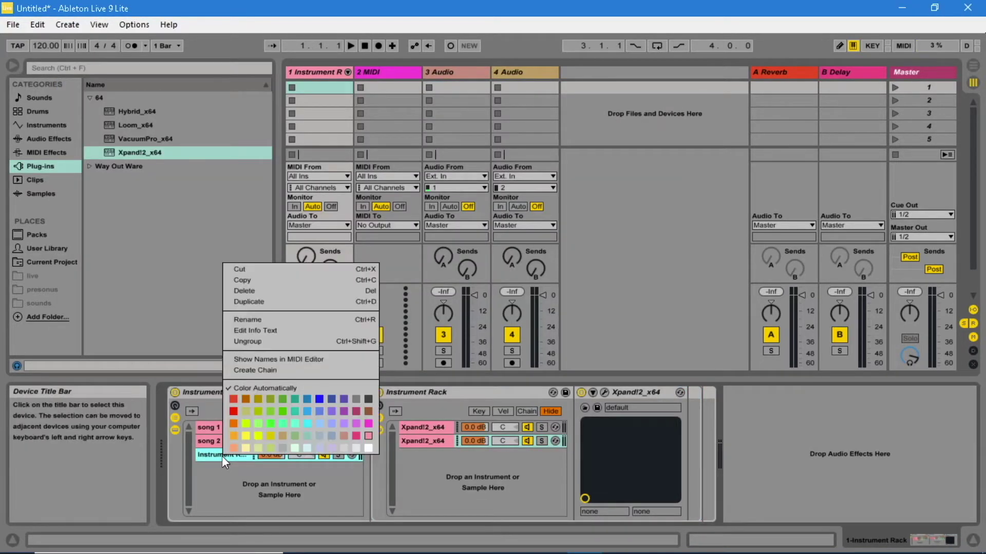
{"action": "left_click", "coordinate": [268, 317]}
{"action": "type", "text": "song 3"}
{"action": "key", "text": "Return"}
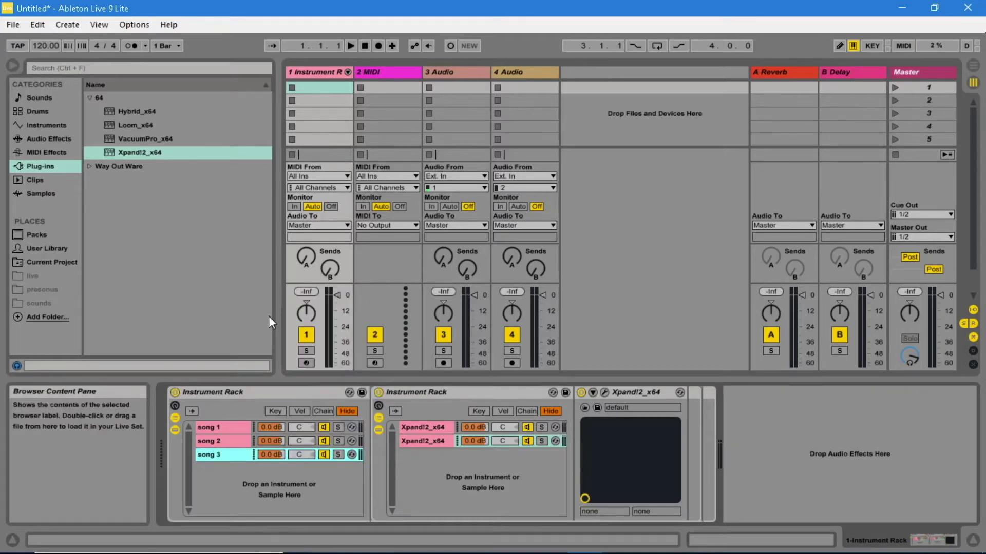
- In song 3's nested rack, move the second Xpand!2 chain's chain select zone one step up from 0, then hide the zone editor
{"action": "left_click", "coordinate": [527, 411]}
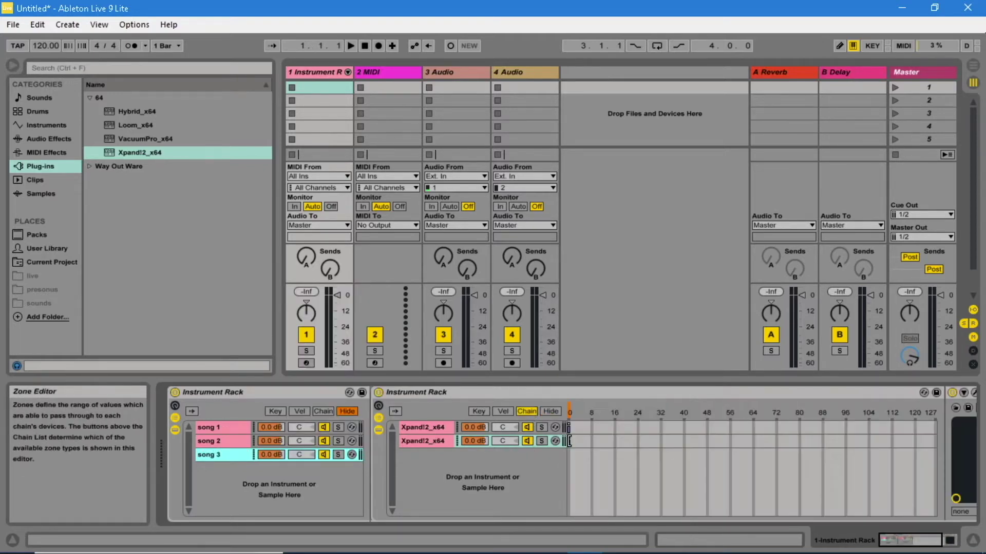
{"action": "left_click", "coordinate": [569, 441]}
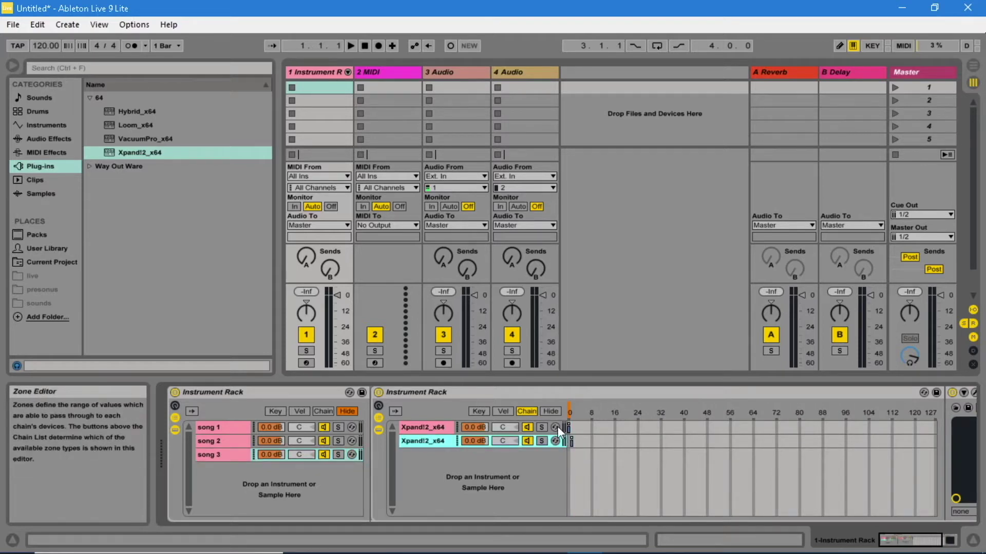
{"action": "left_click", "coordinate": [545, 409]}
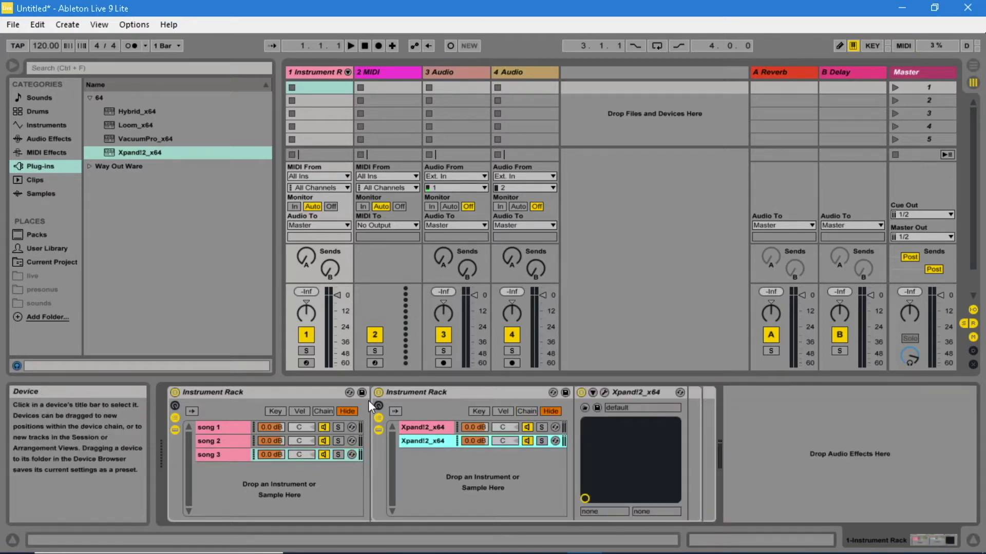
- Spread the outer rack's chain select zones so song 1 stays at 0, song 2 sits at 1 and song 3 at 2
{"action": "left_click", "coordinate": [328, 411]}
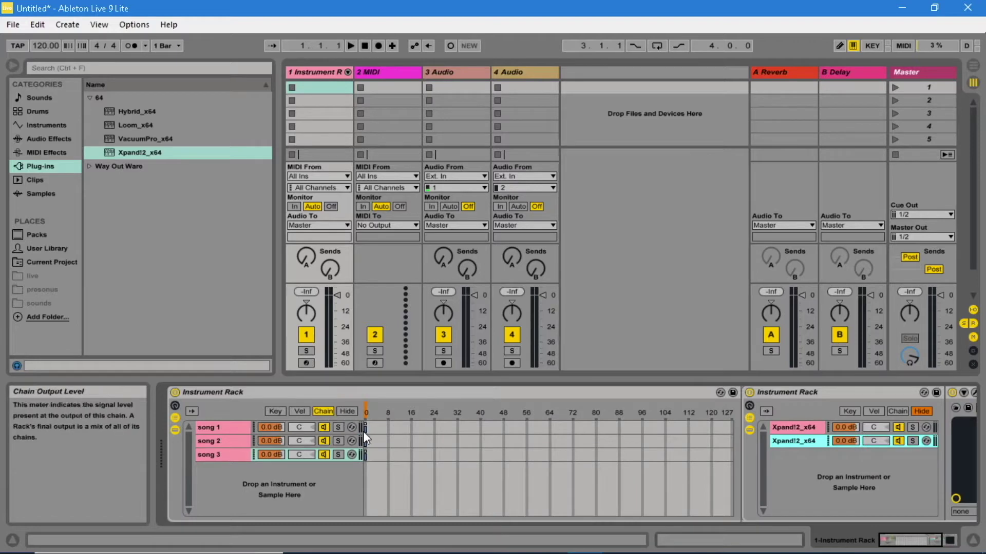
{"action": "left_click_drag", "start_coordinate": [365, 441], "coordinate": [371, 456]}
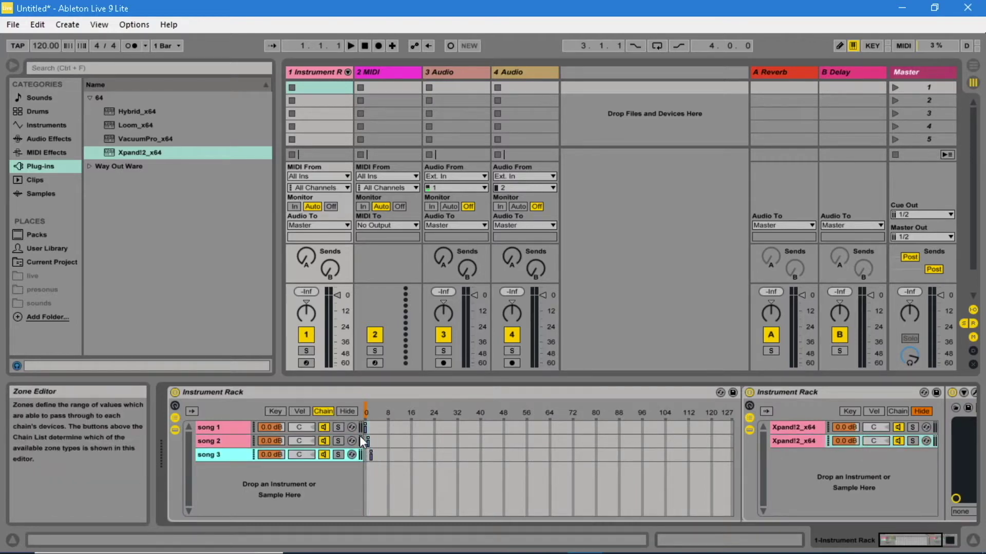
- Arm the Instrument Rack track for recording and set its MIDI input to Vortex Wireless 2 on Ch. 1
{"action": "left_click", "coordinate": [307, 362]}
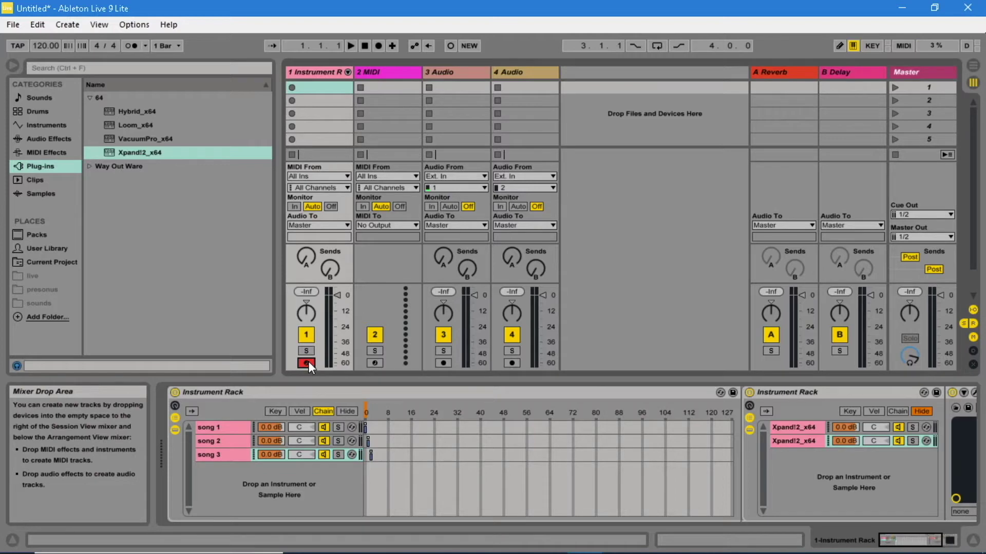
{"action": "left_click", "coordinate": [344, 175]}
{"action": "left_click", "coordinate": [337, 218]}
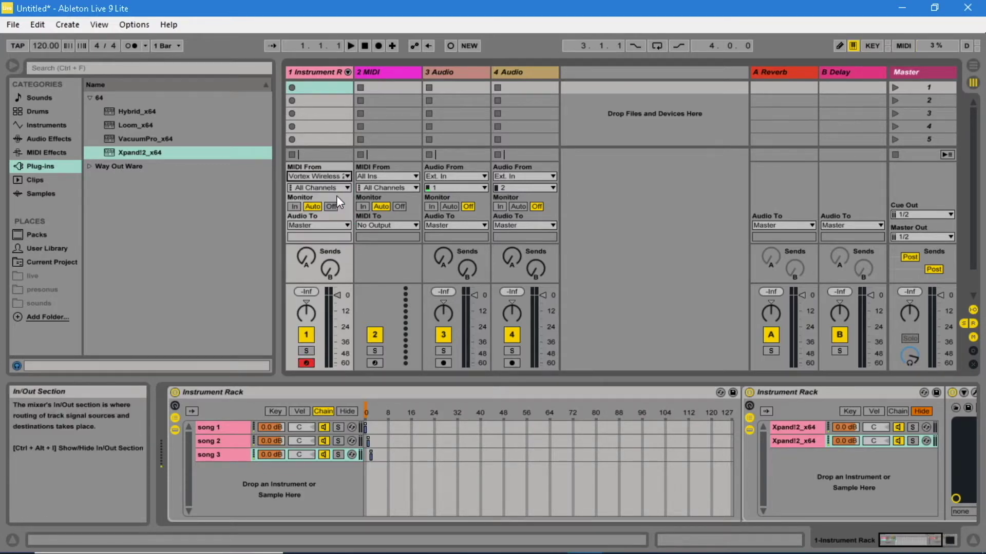
{"action": "left_click", "coordinate": [336, 188]}
{"action": "left_click", "coordinate": [334, 209]}
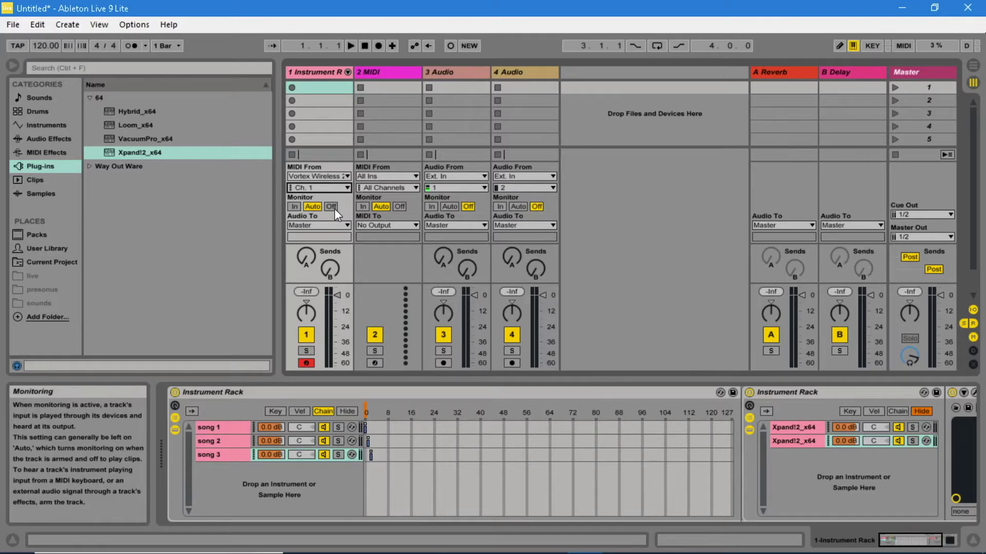
- Load the Selector Kit Clean drum preset onto the empty MIDI track 2
{"action": "left_click", "coordinate": [49, 112]}
{"action": "left_click", "coordinate": [168, 334]}
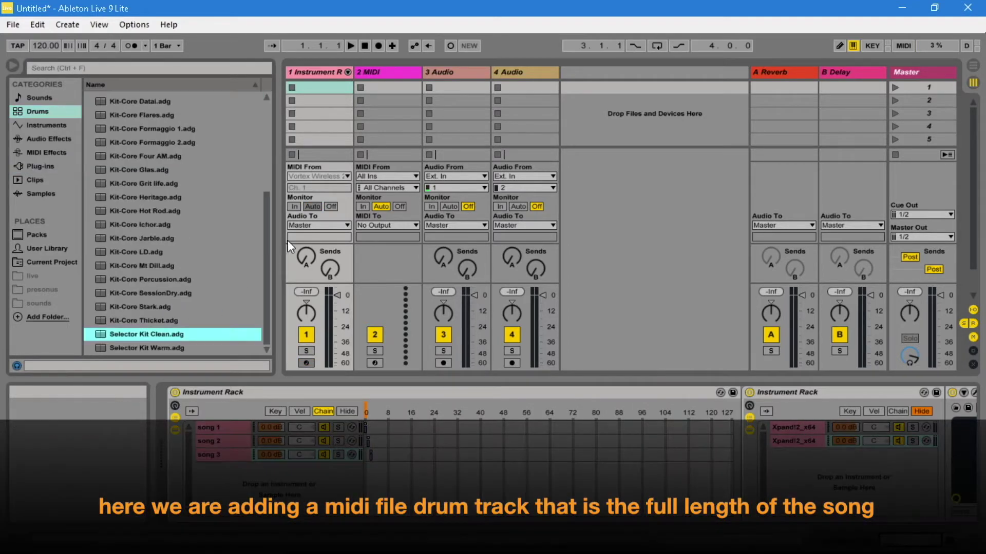
{"action": "left_click_drag", "start_coordinate": [384, 256], "coordinate": [386, 259]}
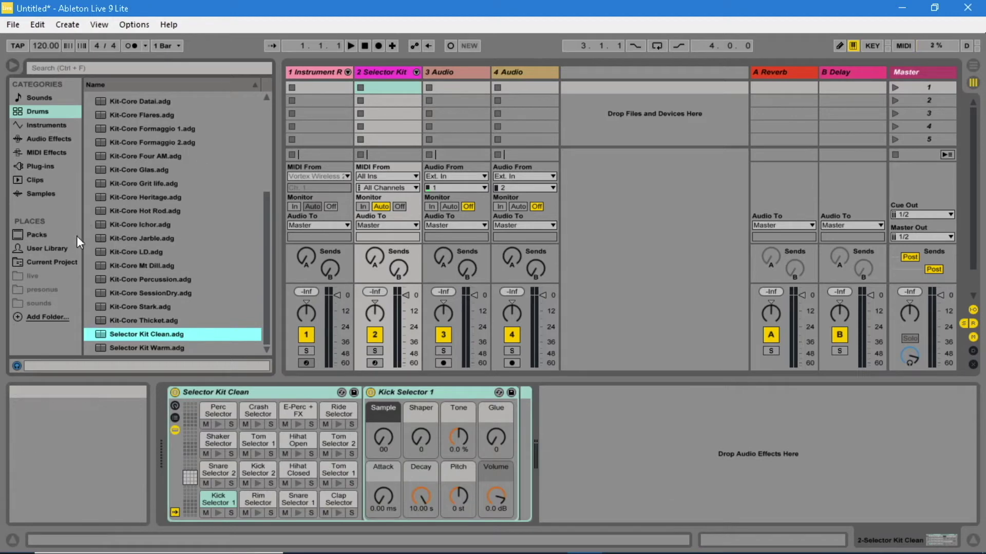
- Place monsterDrums.mid from the User Library's Grooves folder in the drum track's first clip slot and turn off its looping
{"action": "left_click", "coordinate": [63, 247]}
{"action": "left_click", "coordinate": [90, 124]}
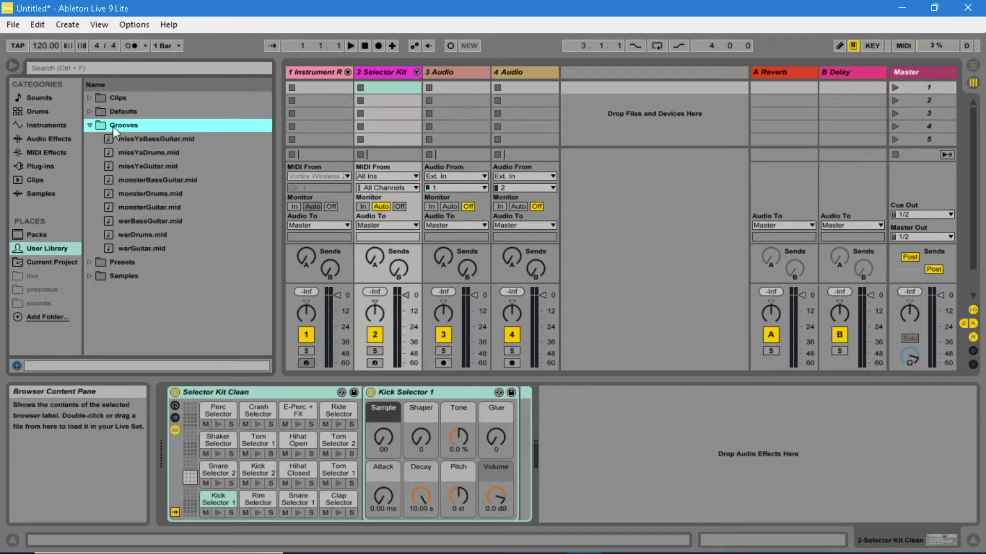
{"action": "left_click", "coordinate": [165, 193]}
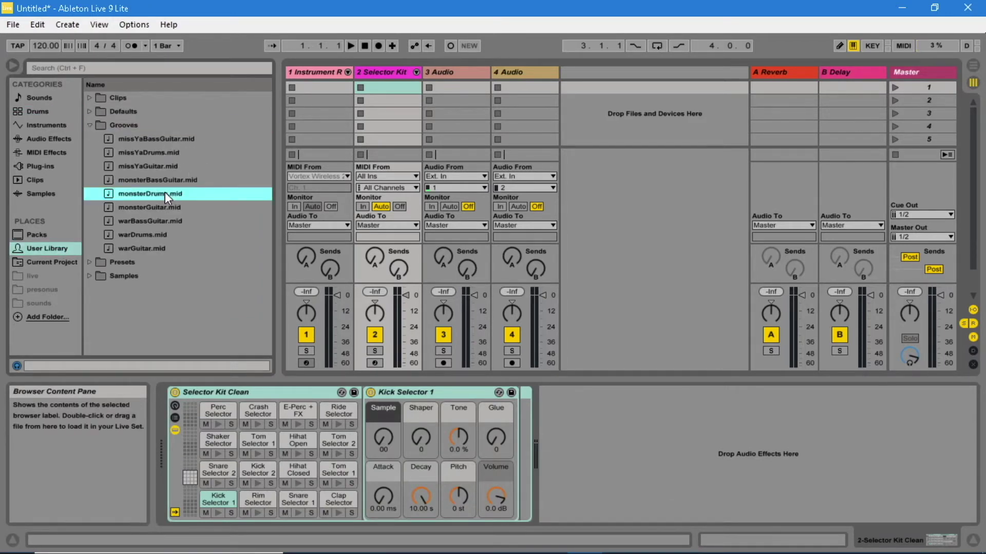
{"action": "left_click_drag", "start_coordinate": [139, 193], "coordinate": [375, 85]}
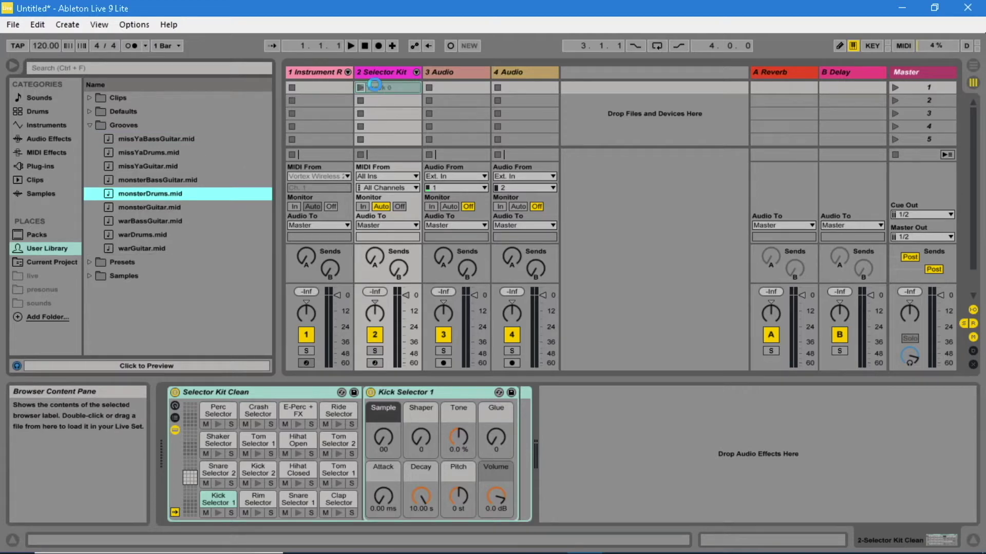
{"action": "double_click", "coordinate": [375, 88]}
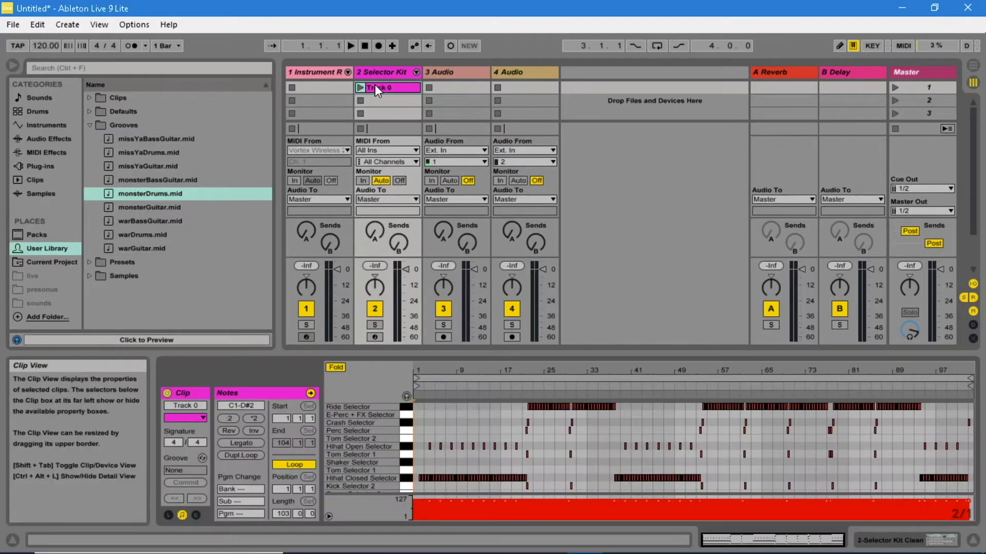
{"action": "left_click", "coordinate": [294, 464]}
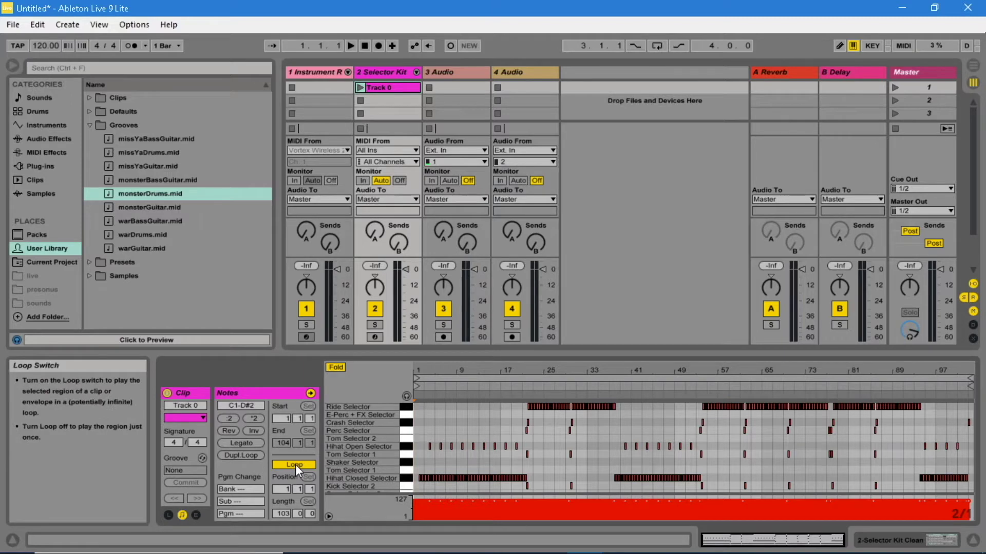
- Place warDrums.mid and missYaDrums.mid in the drum track's second and third clip slots, each with looping turned off
{"action": "key", "text": "Down"}
{"action": "key", "text": "Down"}
{"action": "key", "text": "Down"}
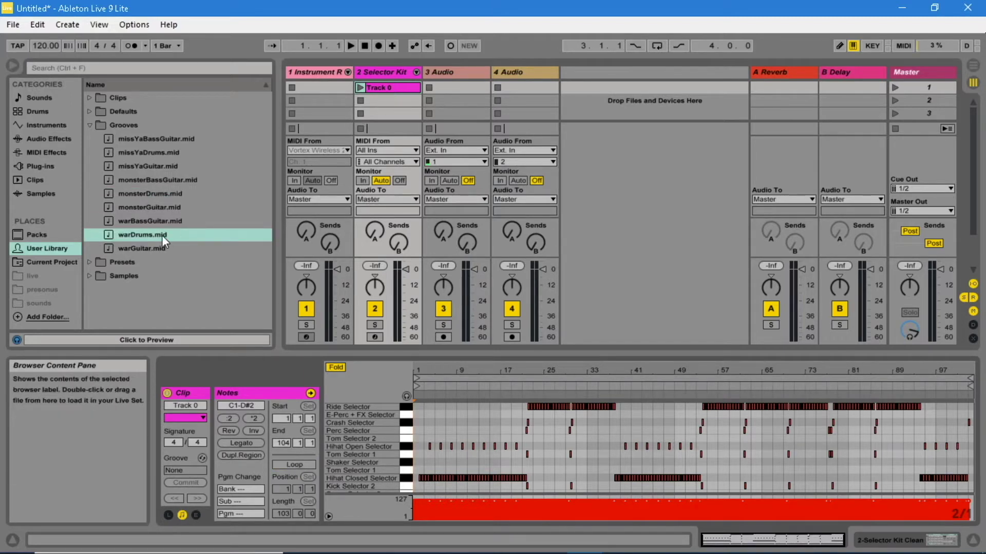
{"action": "left_click_drag", "start_coordinate": [162, 233], "coordinate": [377, 98]}
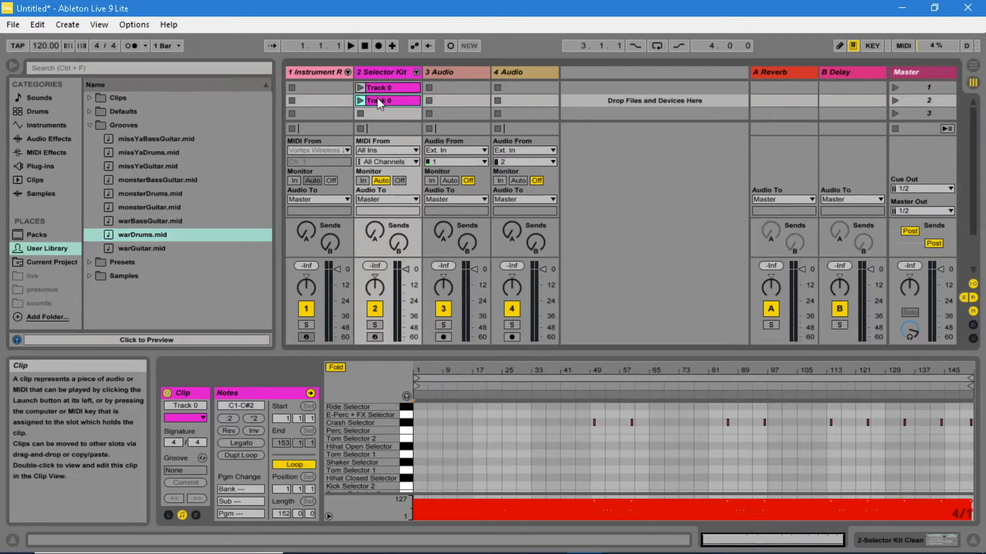
{"action": "left_click", "coordinate": [291, 462]}
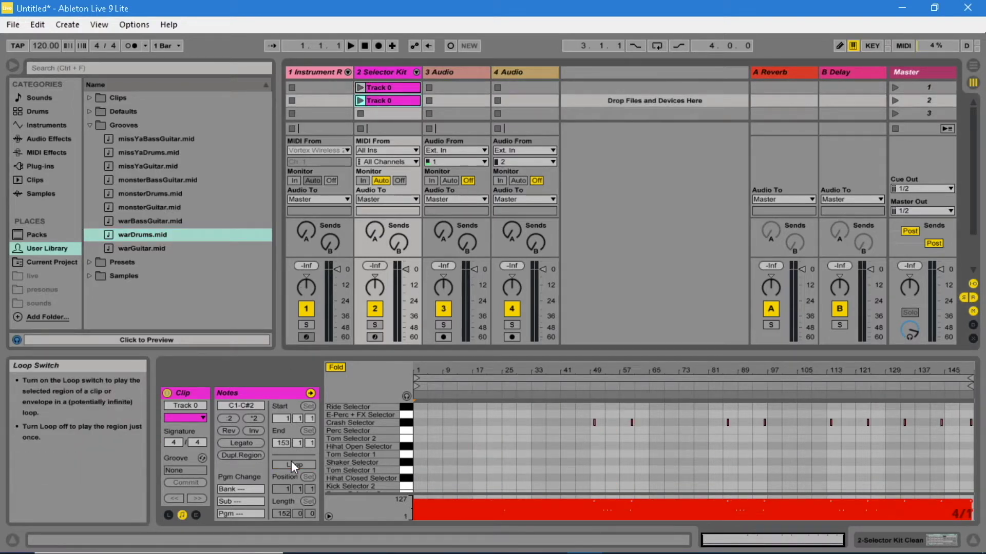
{"action": "left_click_drag", "start_coordinate": [165, 151], "coordinate": [373, 110]}
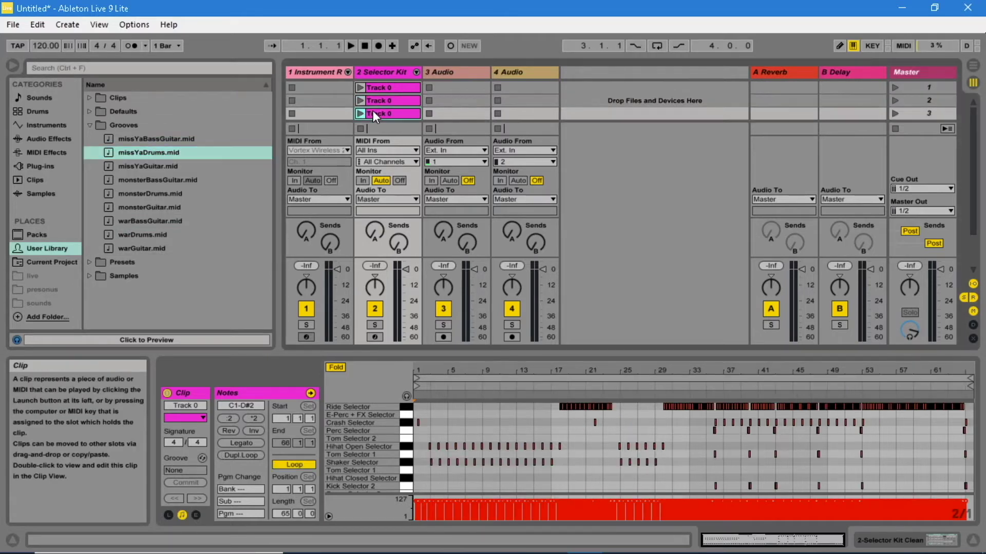
{"action": "left_click", "coordinate": [297, 463]}
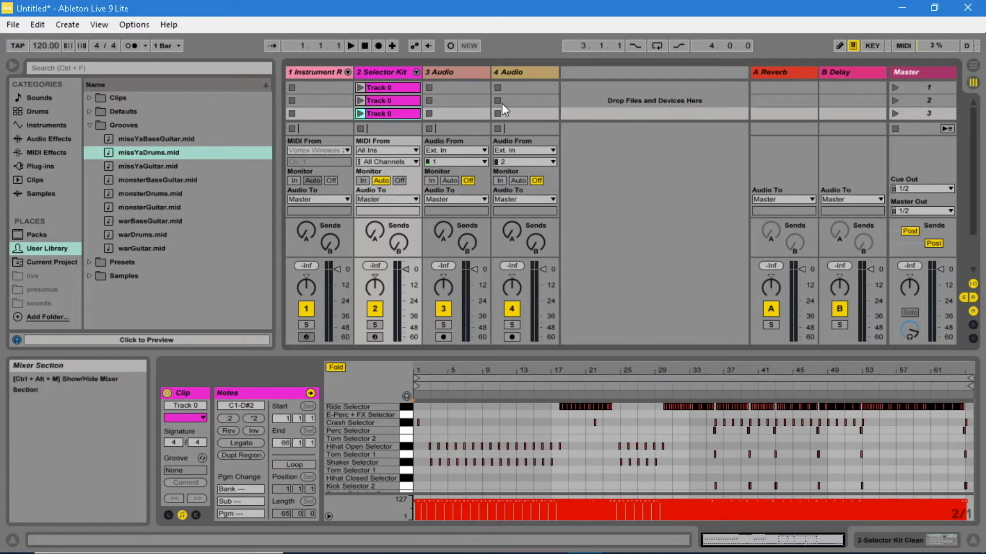
- Insert a new MIDI track after track 4 and load the Jun-O 106 Bass instrument preset onto it
{"action": "right_click", "coordinate": [571, 69]}
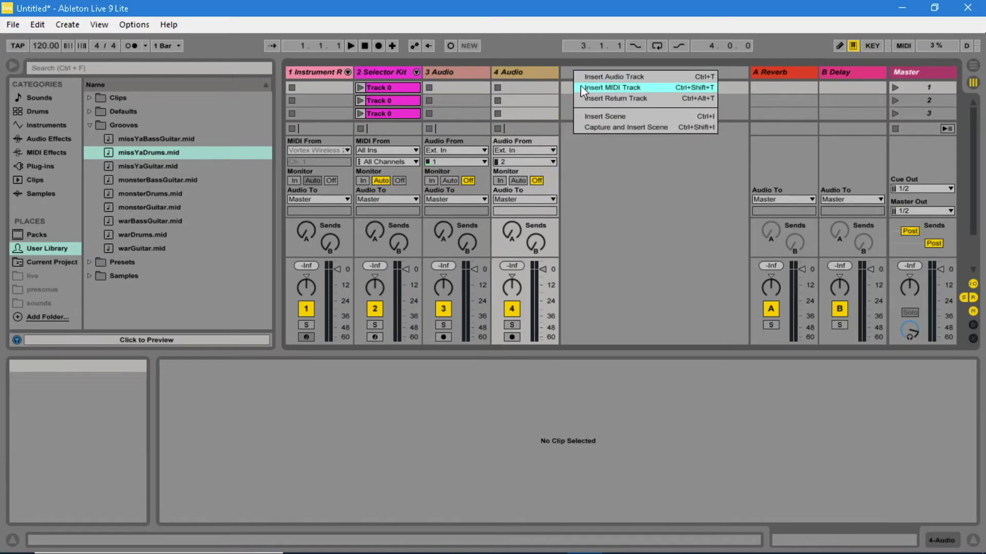
{"action": "left_click", "coordinate": [581, 86]}
{"action": "left_click", "coordinate": [46, 125]}
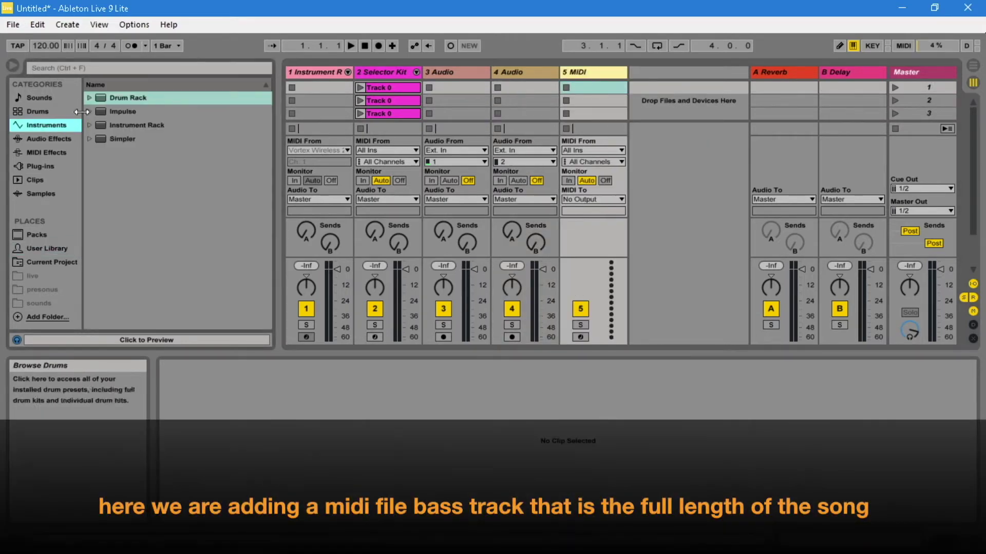
{"action": "left_click", "coordinate": [89, 125]}
{"action": "left_click", "coordinate": [97, 152]}
{"action": "left_click", "coordinate": [156, 303]}
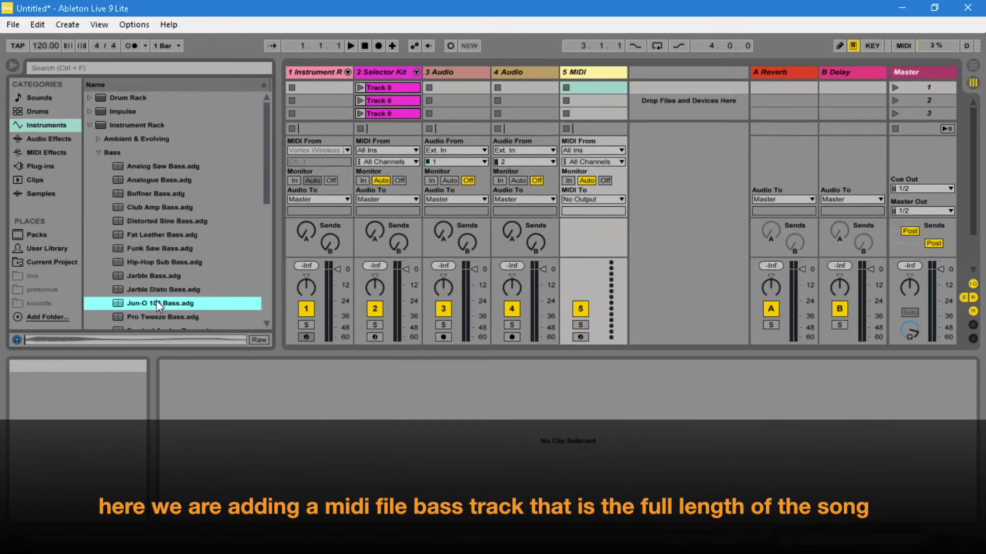
{"action": "left_click_drag", "start_coordinate": [592, 207], "coordinate": [590, 244]}
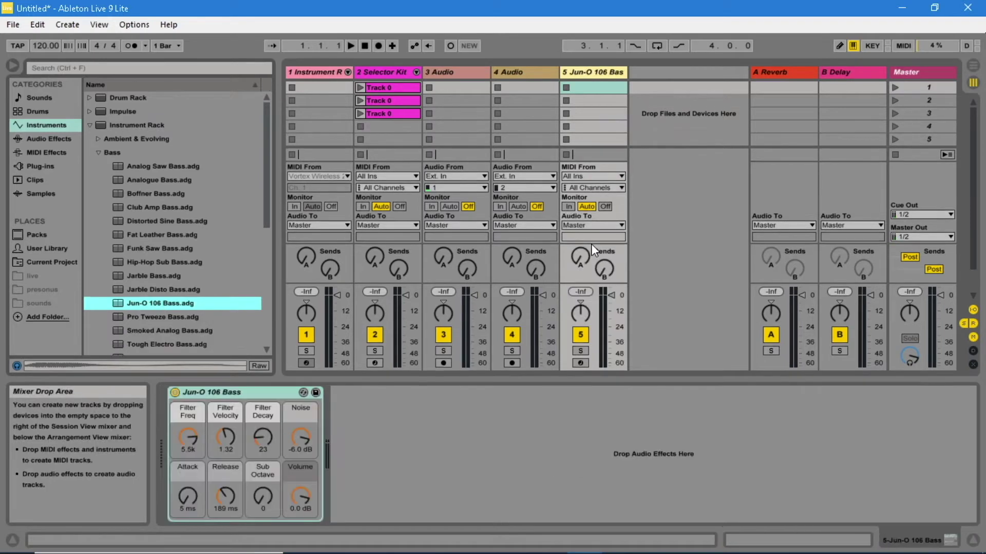
- Fill the bass track's first three clip slots with monsterBassGuitar.mid, warBassGuitar.mid and missYaBassGuitar.mid, in that order
{"action": "left_click", "coordinate": [54, 247]}
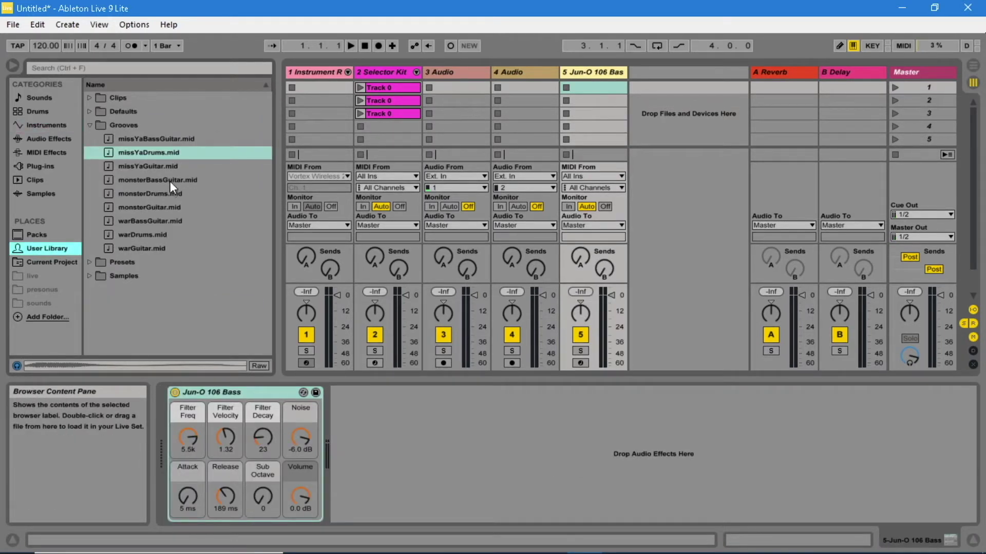
{"action": "left_click_drag", "start_coordinate": [170, 180], "coordinate": [581, 87]}
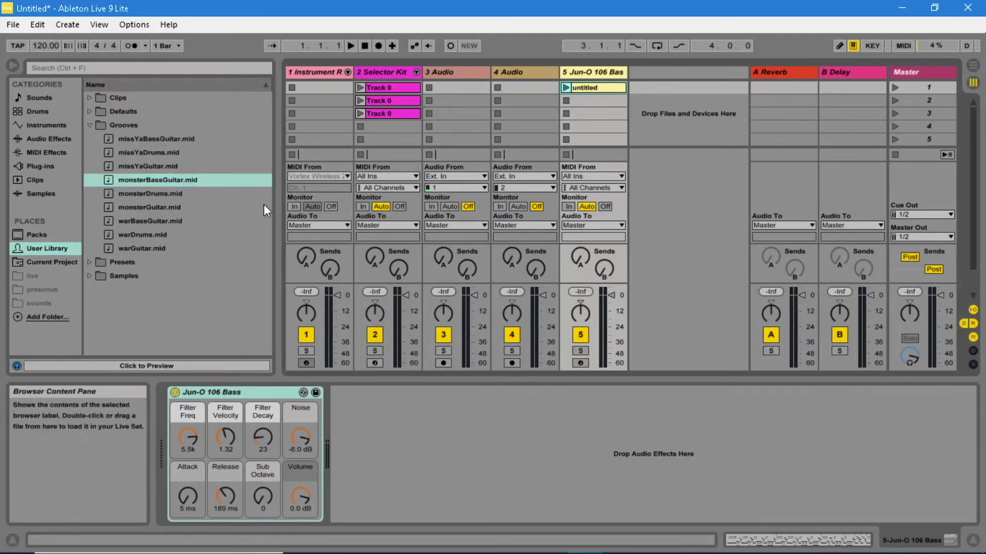
{"action": "left_click_drag", "start_coordinate": [165, 220], "coordinate": [590, 99]}
{"action": "left_click_drag", "start_coordinate": [177, 139], "coordinate": [581, 113]}
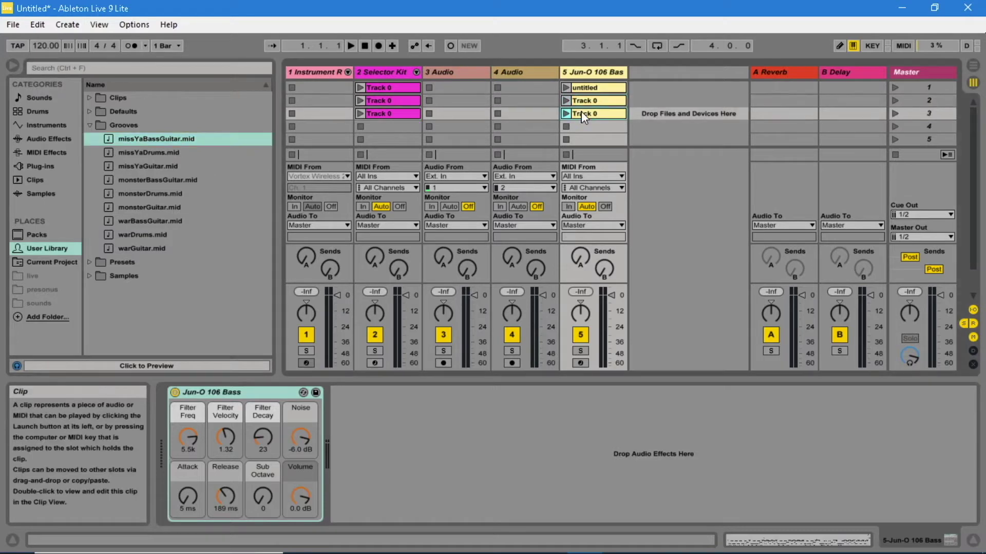
- Insert a new MIDI track after the bass track and load the Steel Jazz Clean guitar preset onto it
{"action": "right_click", "coordinate": [662, 73]}
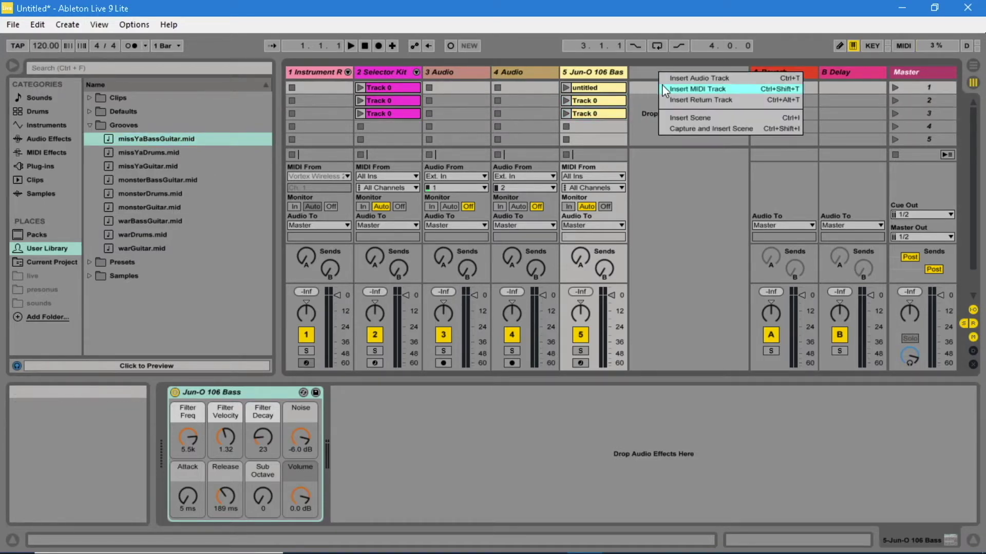
{"action": "left_click", "coordinate": [693, 84]}
{"action": "left_click", "coordinate": [48, 124]}
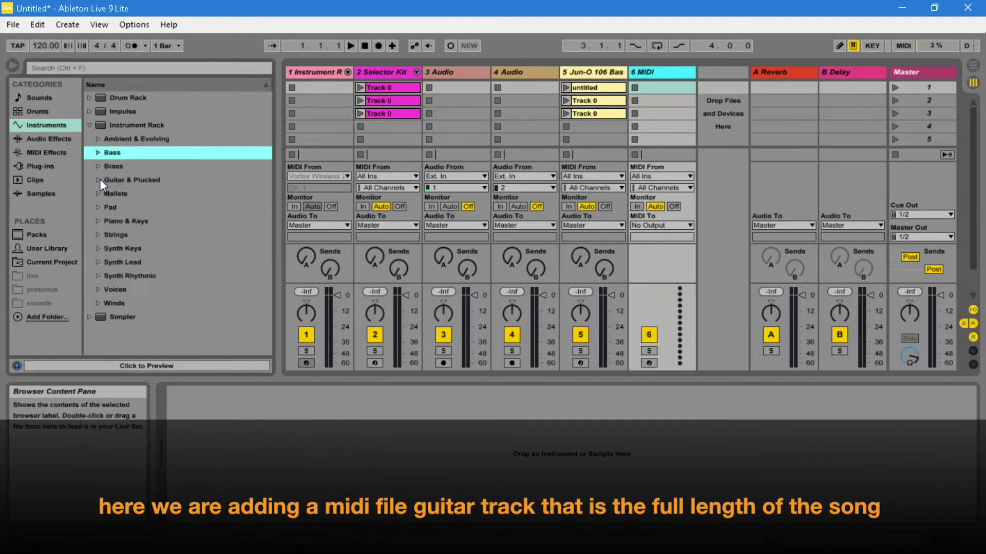
{"action": "left_click_drag", "start_coordinate": [165, 330], "coordinate": [661, 263]}
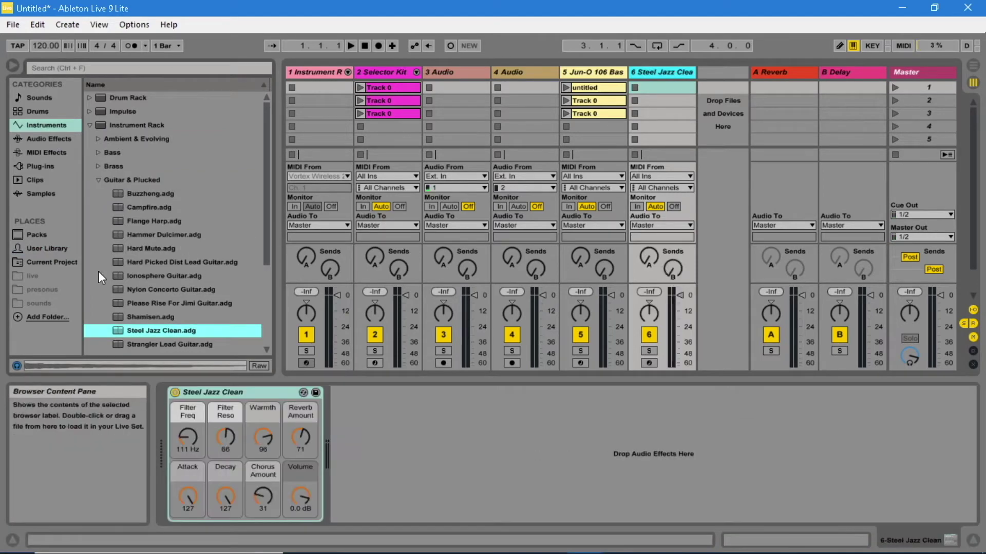
- Fill the guitar track's first three clip slots with monsterGuitar.mid, warGuitar.mid and missYaGuitar.mid, in that order
{"action": "left_click", "coordinate": [61, 250]}
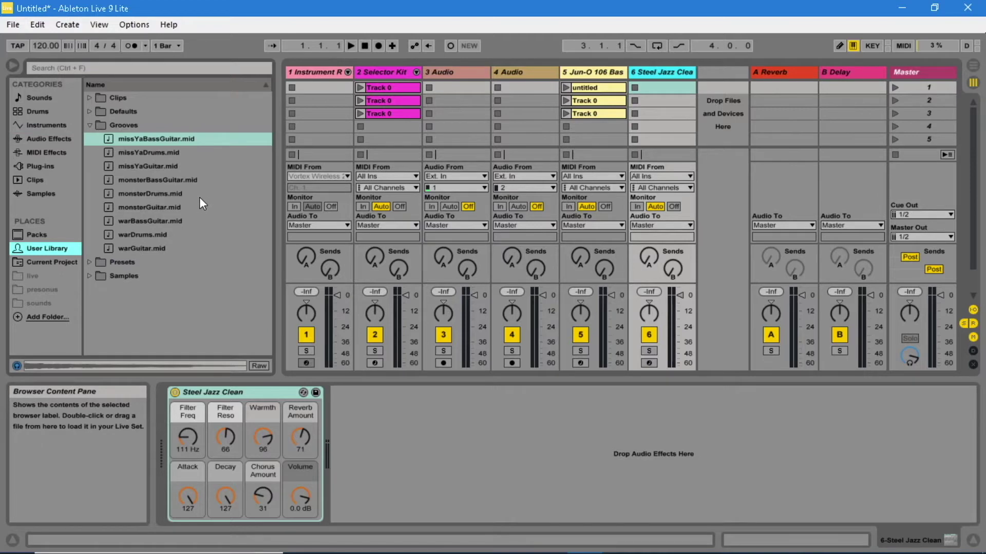
{"action": "left_click", "coordinate": [165, 205]}
{"action": "left_click_drag", "start_coordinate": [164, 206], "coordinate": [649, 85]}
{"action": "left_click_drag", "start_coordinate": [149, 248], "coordinate": [652, 87]}
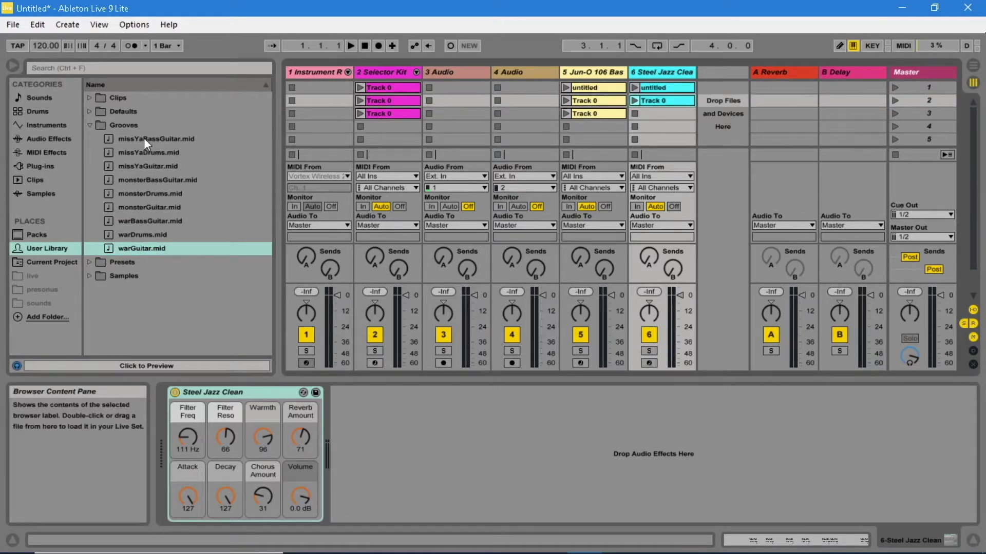
{"action": "left_click", "coordinate": [152, 167]}
{"action": "left_click_drag", "start_coordinate": [150, 166], "coordinate": [648, 112]}
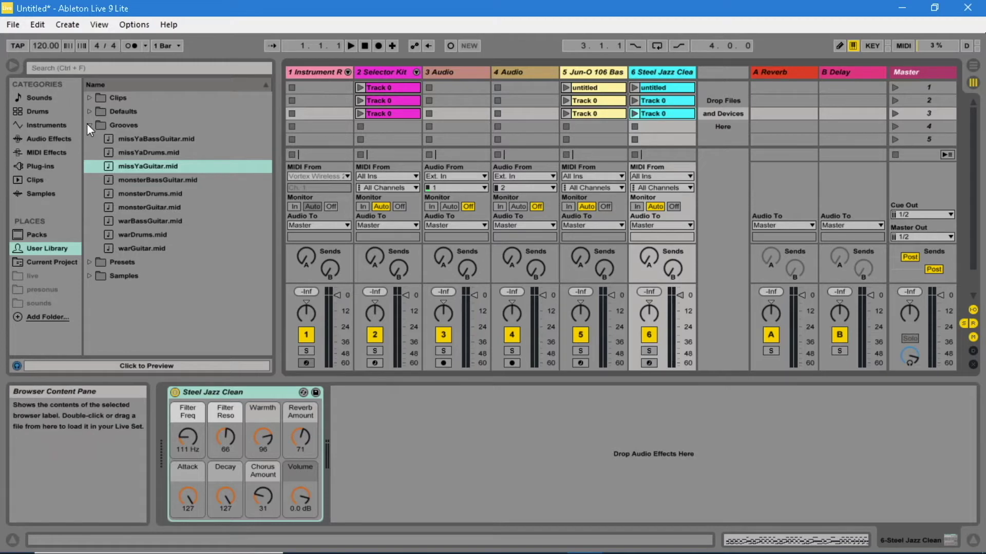
- Place the warFX.mp3 sample from the User Library in the second clip slot of the 3 Audio track
{"action": "left_click", "coordinate": [90, 276]}
{"action": "left_click", "coordinate": [120, 166]}
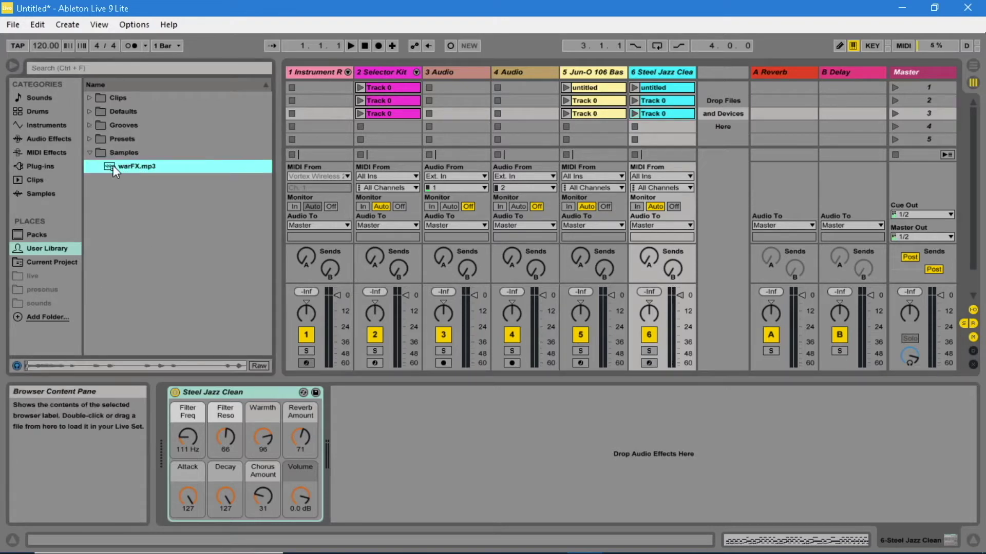
{"action": "left_click_drag", "start_coordinate": [112, 165], "coordinate": [443, 101]}
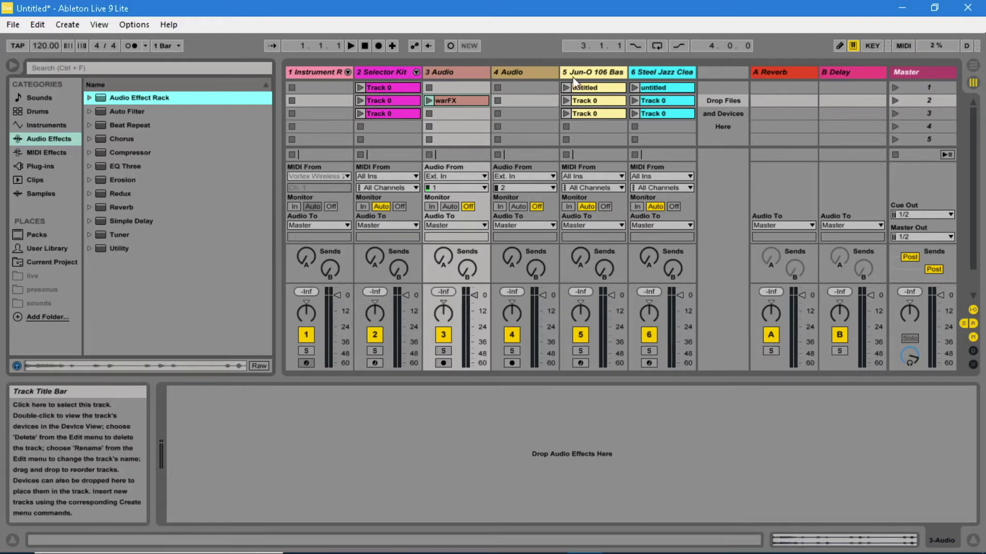
- Group the guitar track's Steel Jazz Clean device into an Instrument Rack and show the rack's chain list
{"action": "left_click", "coordinate": [651, 73]}
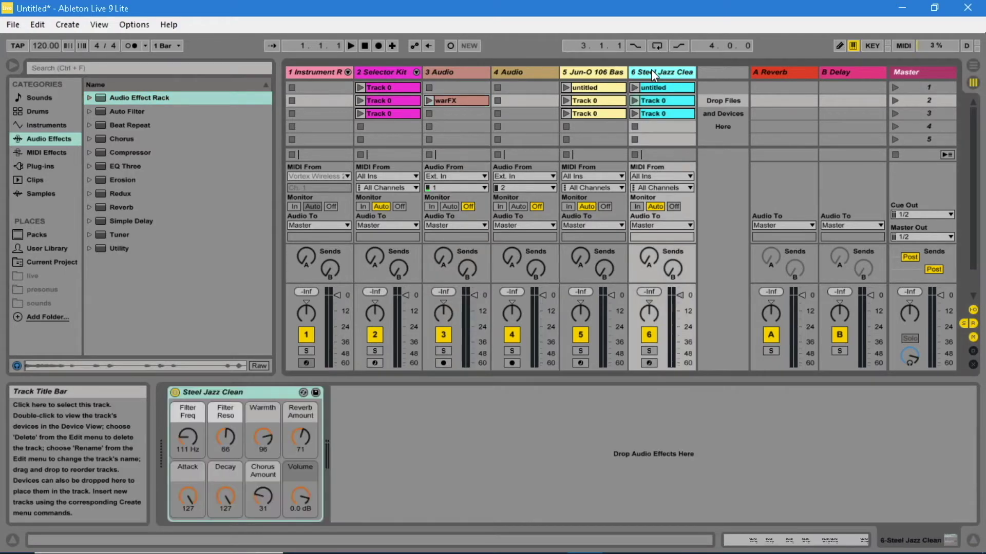
{"action": "right_click", "coordinate": [263, 393]}
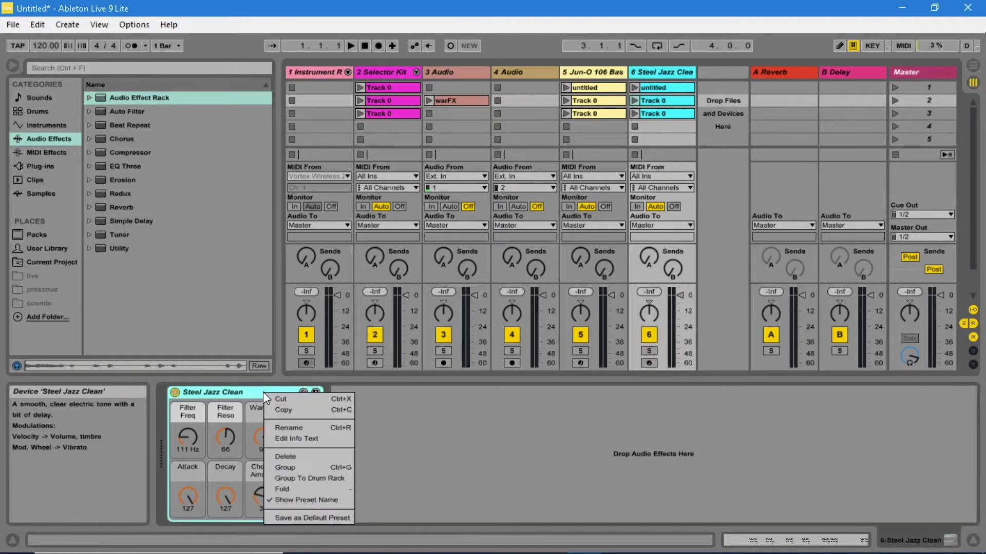
{"action": "left_click", "coordinate": [298, 466]}
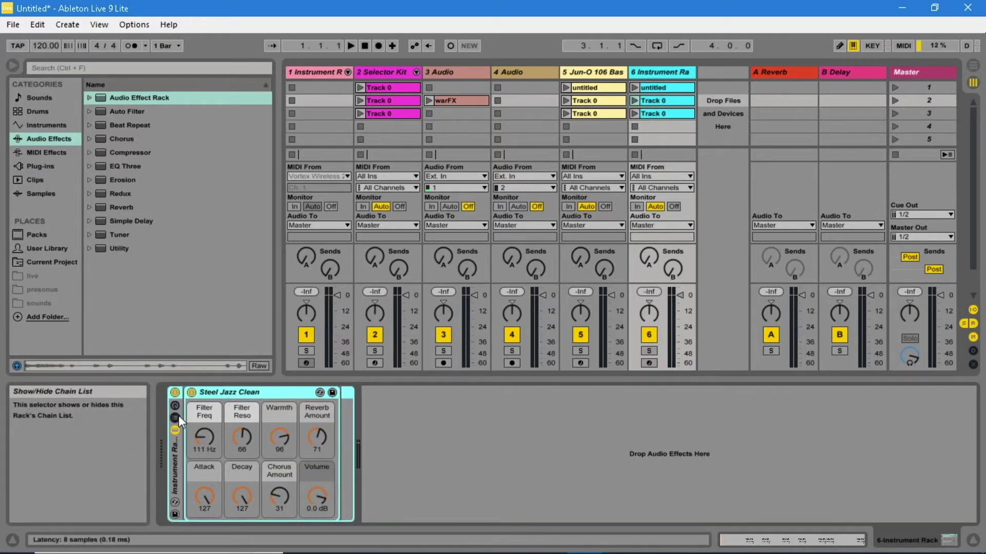
{"action": "left_click", "coordinate": [177, 414]}
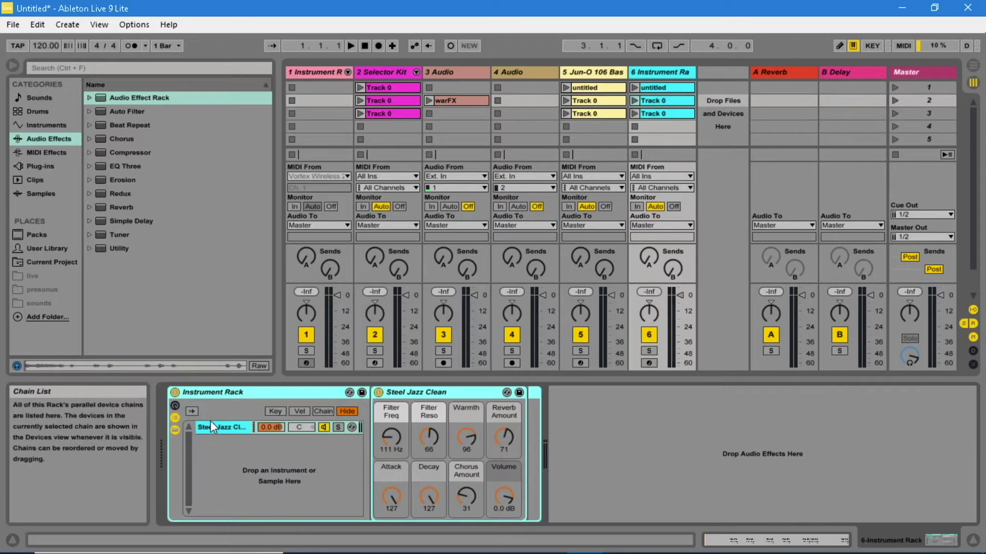
- Add two more Steel Jazz Clean.adg chains to the guitar track's Instrument Rack
{"action": "left_click", "coordinate": [54, 124]}
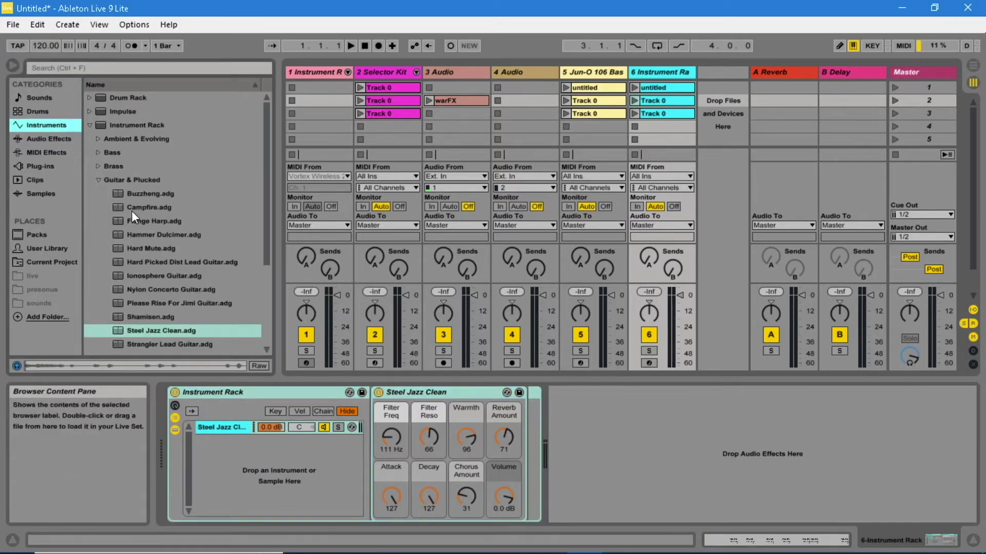
{"action": "left_click_drag", "start_coordinate": [121, 330], "coordinate": [251, 485]}
{"action": "left_click_drag", "start_coordinate": [117, 329], "coordinate": [218, 462]}
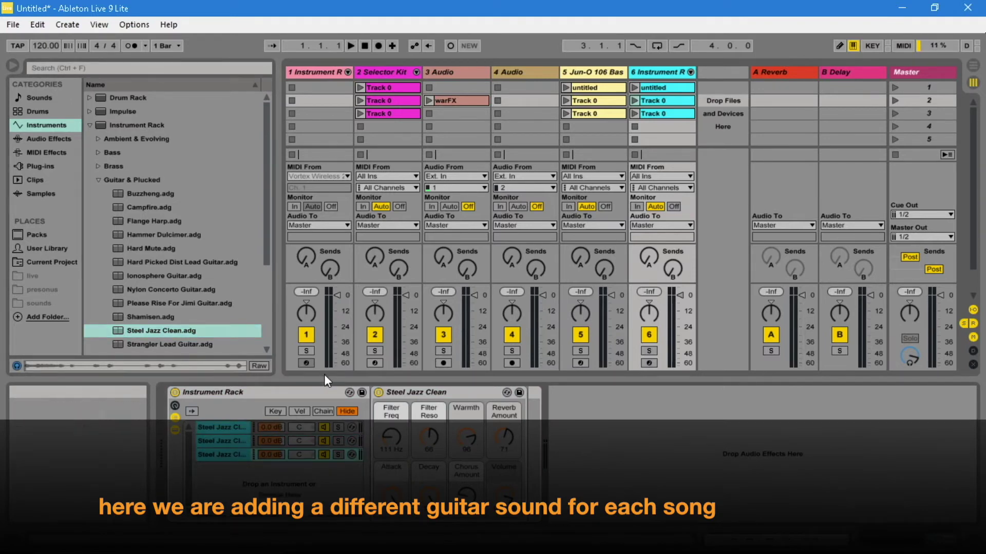
- Add the Lead with Cabinet.adg amp simulation after Steel Jazz Clean in the guitar rack's second chain
{"action": "left_click", "coordinate": [67, 137]}
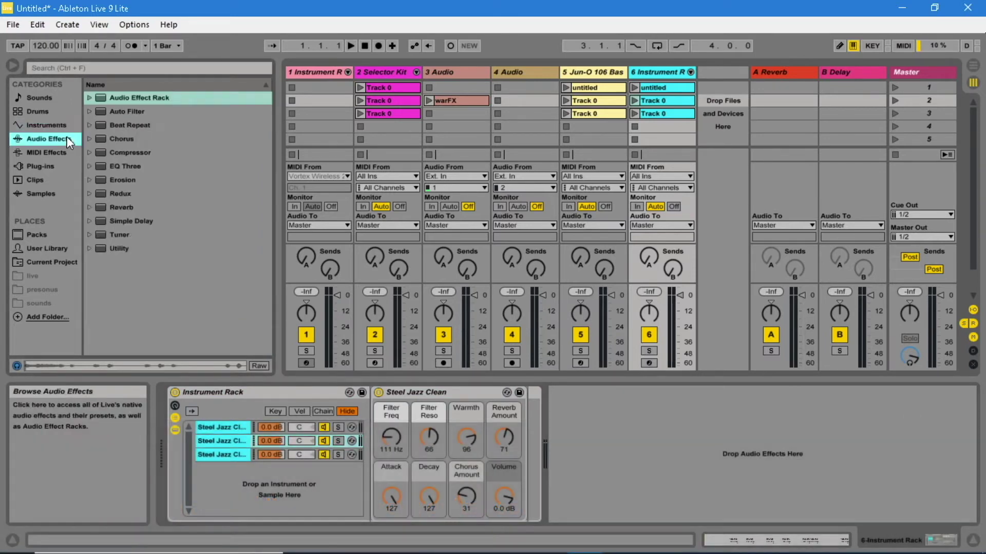
{"action": "left_click", "coordinate": [91, 98]}
{"action": "left_click_drag", "start_coordinate": [122, 219], "coordinate": [524, 455]}
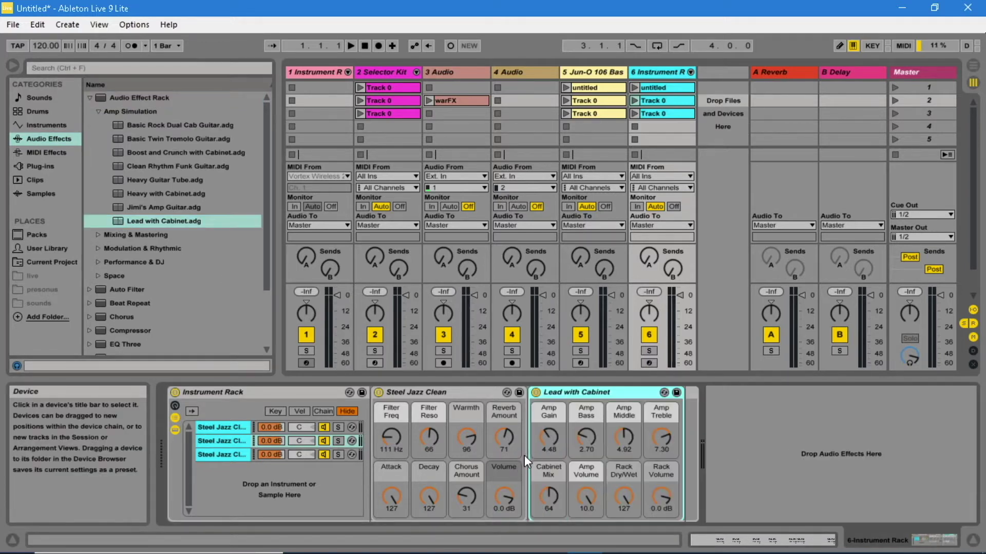
- Add the Chorus.adv effect after Steel Jazz Clean in the guitar rack's third chain
{"action": "left_click", "coordinate": [236, 454]}
{"action": "left_click", "coordinate": [91, 97]}
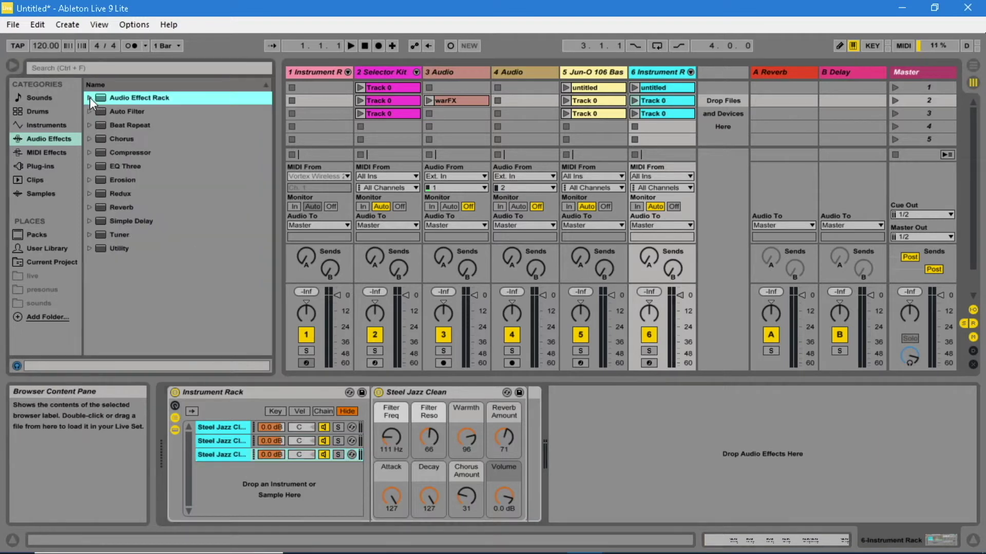
{"action": "left_click", "coordinate": [89, 139]}
{"action": "left_click", "coordinate": [110, 153]}
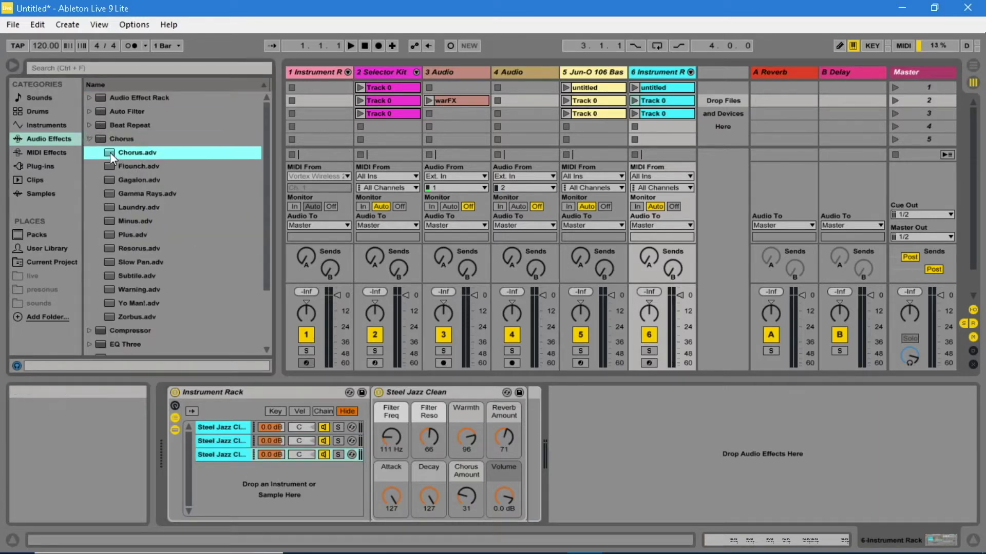
{"action": "left_click_drag", "start_coordinate": [330, 328], "coordinate": [529, 433]}
- Move the second guitar chain's selector zone to 1 and the third chain's zone to 2, then hide the zone editor
{"action": "left_click", "coordinate": [315, 410]}
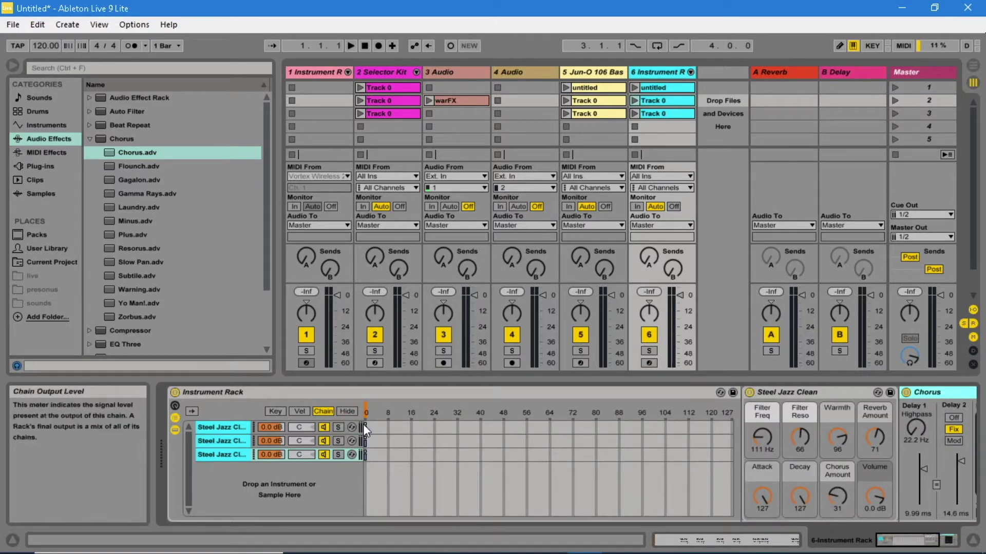
{"action": "left_click", "coordinate": [366, 441]}
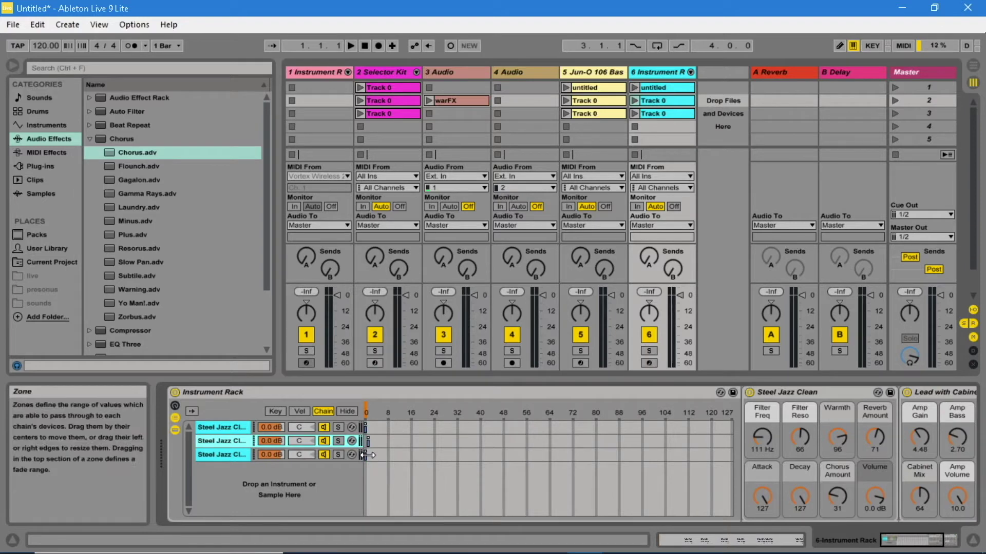
{"action": "left_click", "coordinate": [366, 455]}
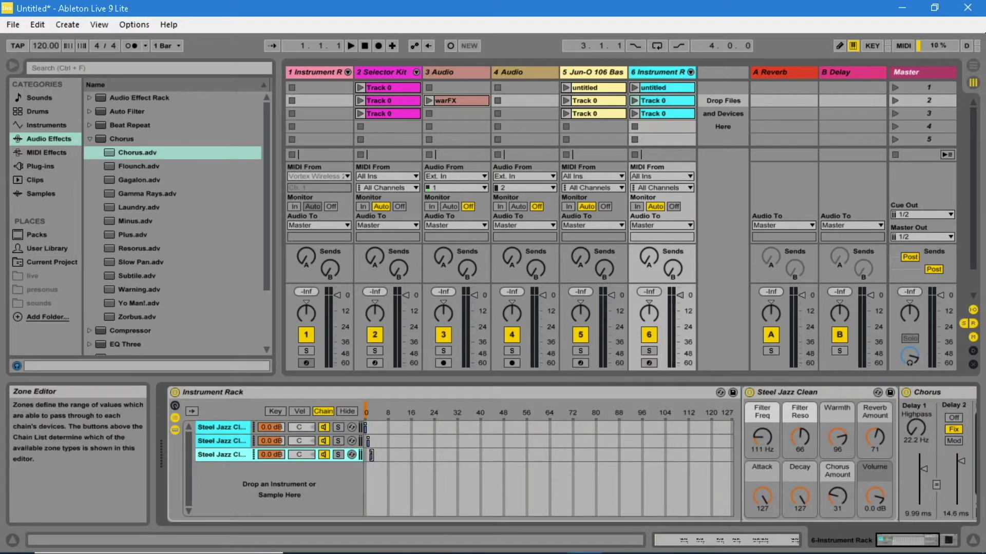
{"action": "left_click", "coordinate": [340, 411]}
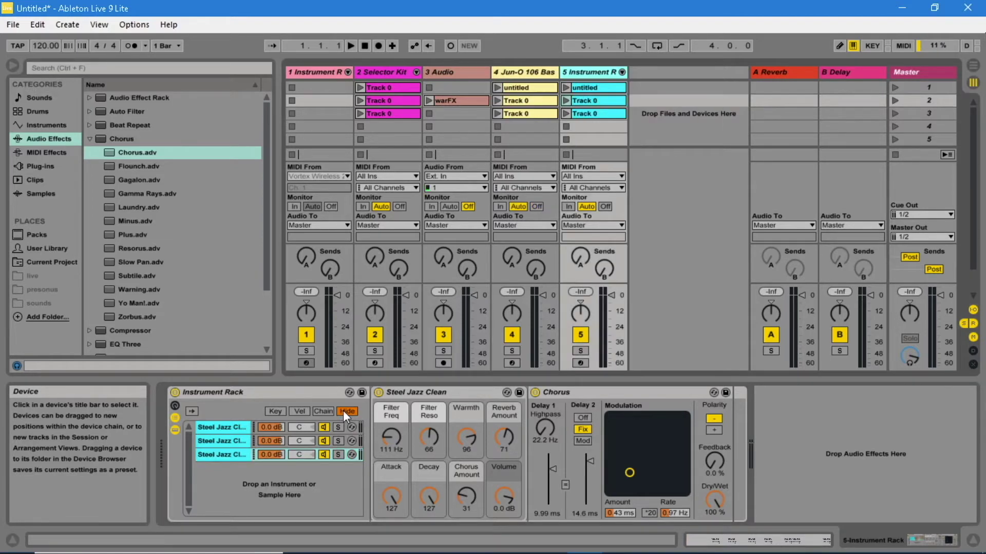
- Create a new MIDI track after the guitar track with an empty Drum Rack on it
{"action": "left_click", "coordinate": [63, 125]}
{"action": "left_click", "coordinate": [104, 96]}
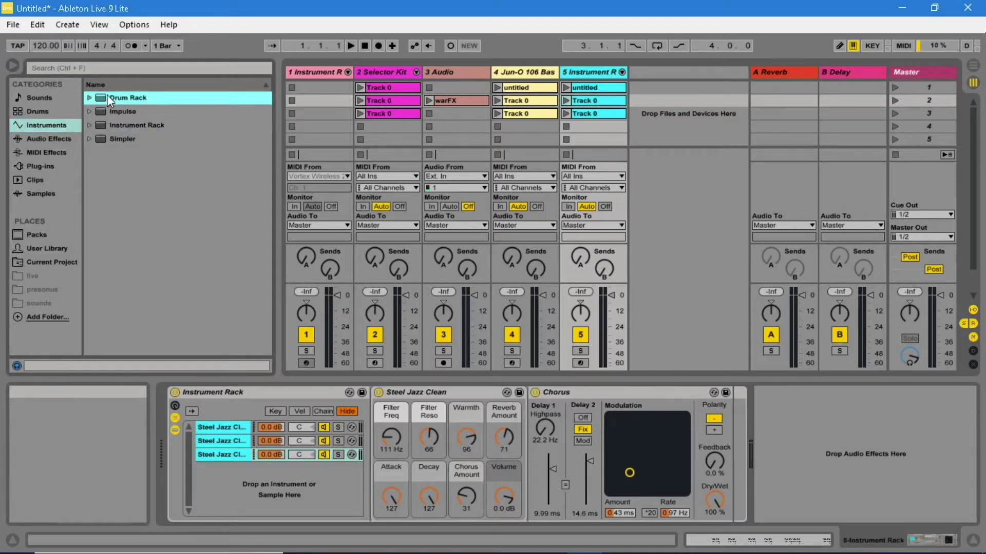
{"action": "left_click_drag", "start_coordinate": [415, 140], "coordinate": [652, 204]}
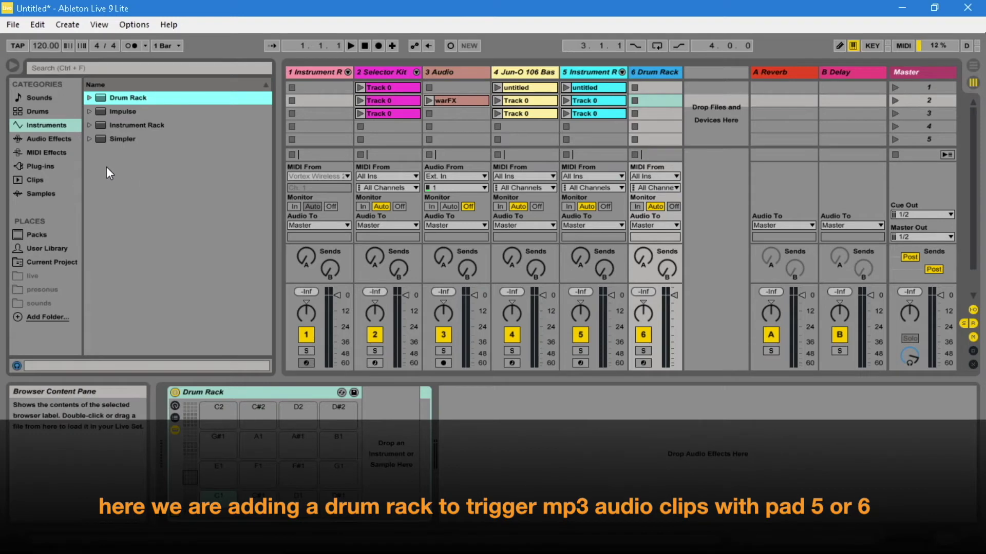
- Load Rising Klic.aif, Runaway.aif and Sandblaster - C0 - 1.aif onto the Drum Rack's first three bottom-row pads, in that order
{"action": "left_click", "coordinate": [35, 194]}
{"action": "left_click", "coordinate": [143, 304]}
{"action": "left_click_drag", "start_coordinate": [144, 304], "coordinate": [219, 497]}
{"action": "left_click_drag", "start_coordinate": [134, 330], "coordinate": [300, 497]}
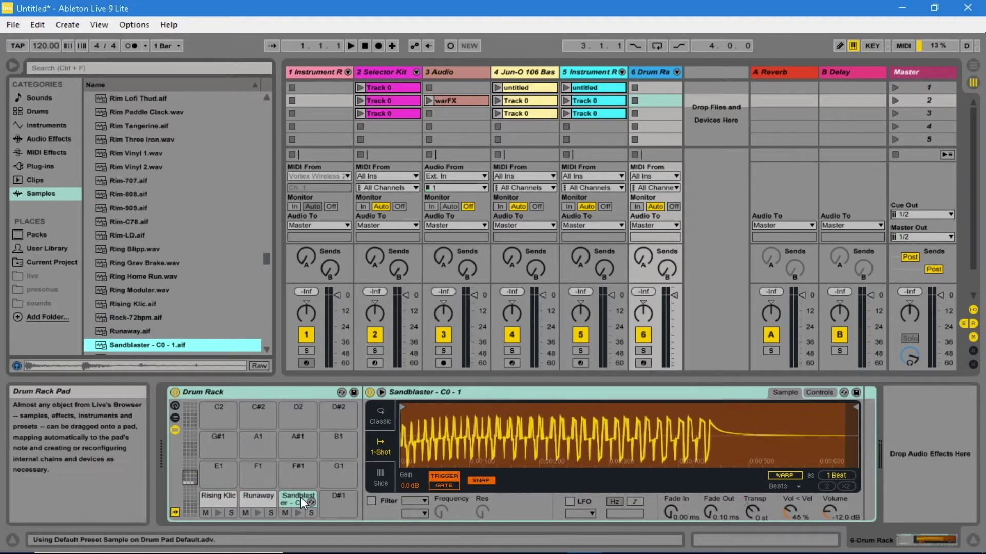
- Arm the Drum Rack track and set its MIDI input to Vortex Wireless 2, Ch. 15
{"action": "left_click", "coordinate": [643, 363]}
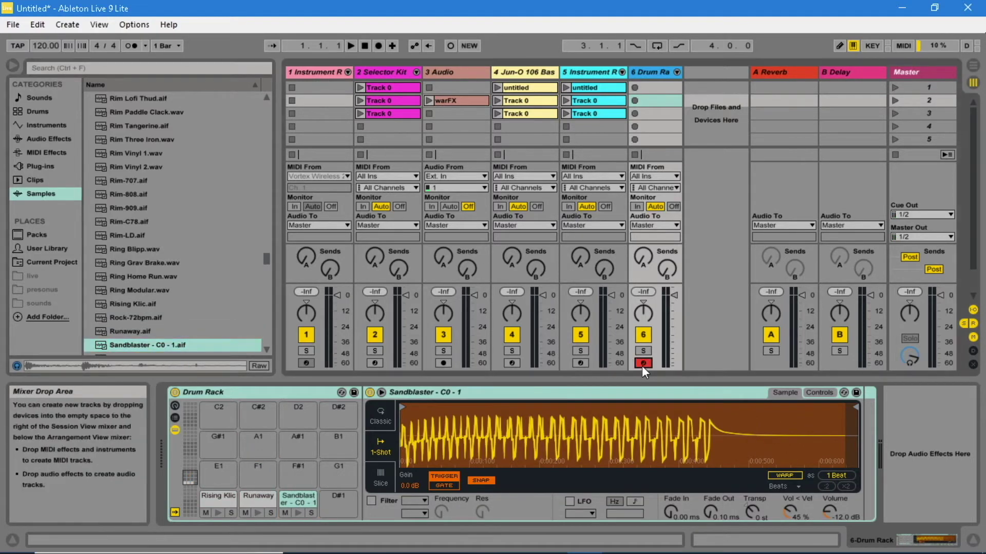
{"action": "left_click", "coordinate": [674, 176]}
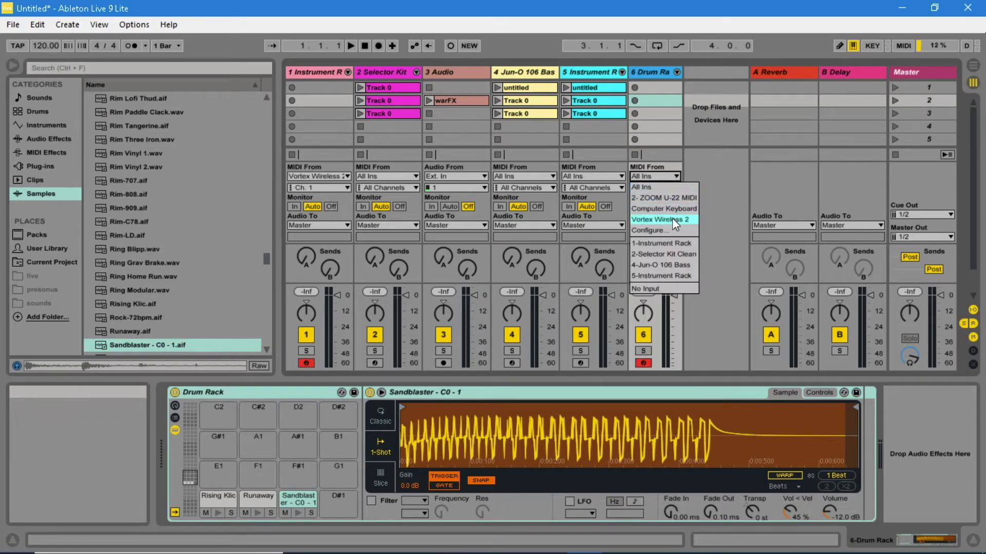
{"action": "left_click", "coordinate": [673, 218]}
{"action": "left_click", "coordinate": [676, 189]}
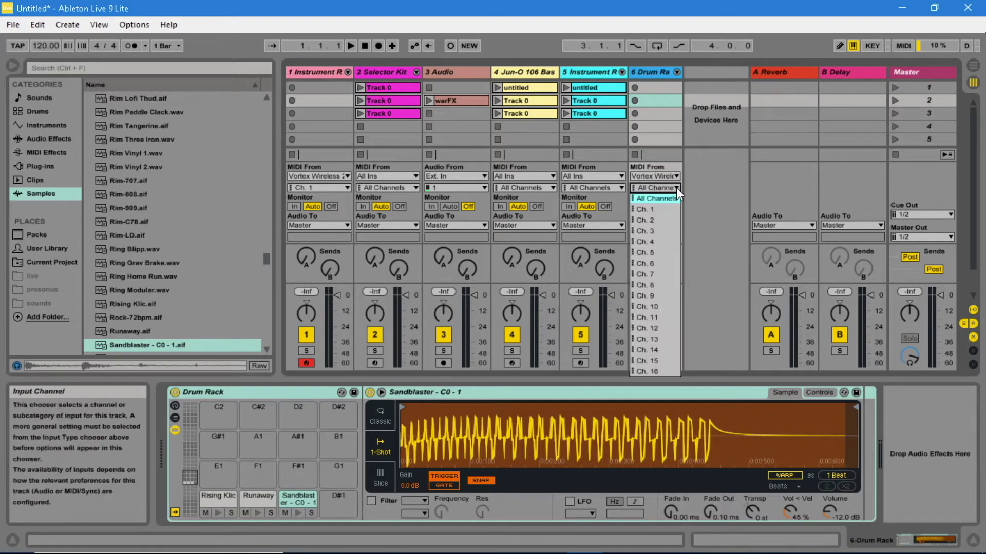
{"action": "left_click", "coordinate": [662, 359]}
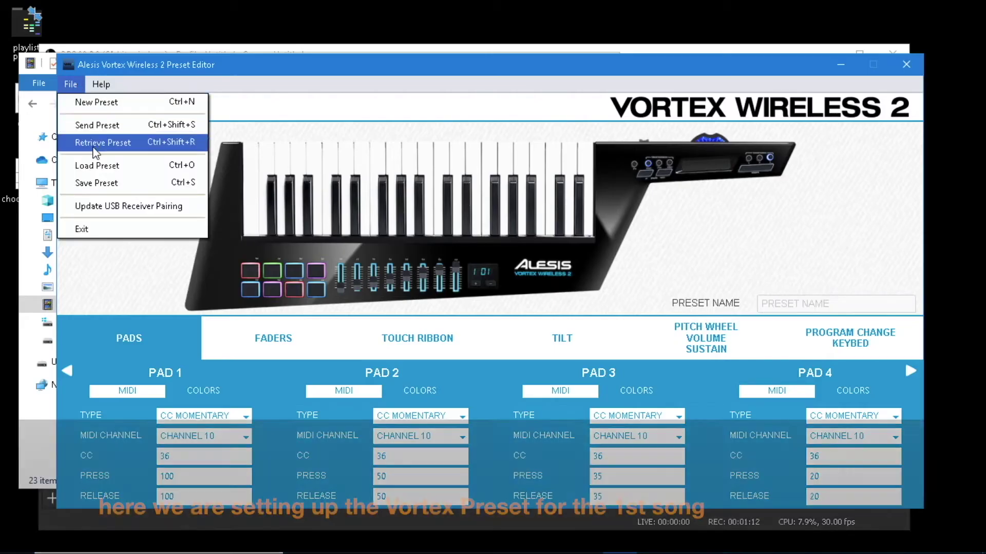
- In the Alesis Vortex Wireless 2 Preset Editor, retrieve Preset 10 from the hardware
{"action": "left_click", "coordinate": [128, 142]}
{"action": "left_click", "coordinate": [592, 273]}
{"action": "scroll", "coordinate": [591, 325], "scroll_direction": "down", "scroll_amount": 3}
{"action": "left_click", "coordinate": [569, 304]}
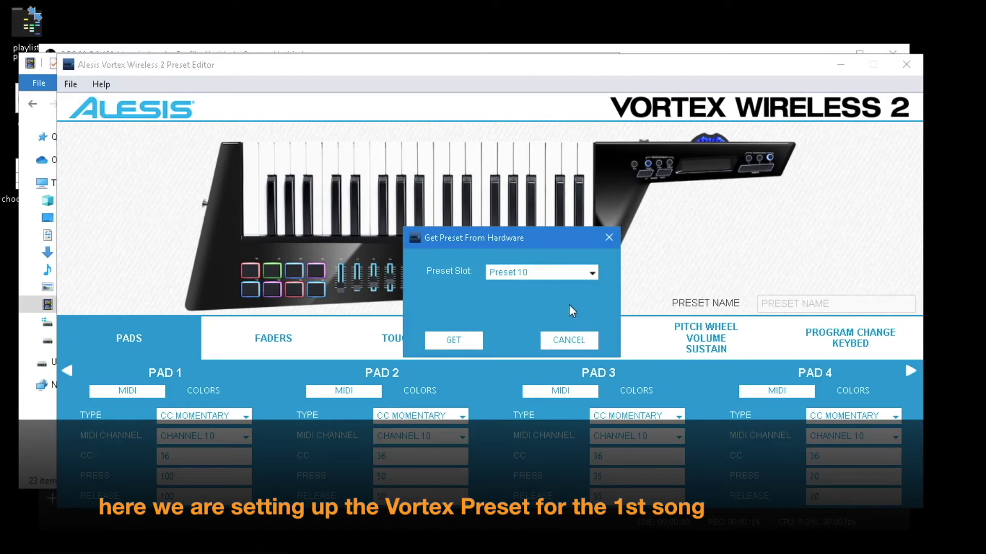
{"action": "left_click", "coordinate": [467, 343]}
{"action": "left_click", "coordinate": [560, 332]}
{"action": "left_click", "coordinate": [562, 339]}
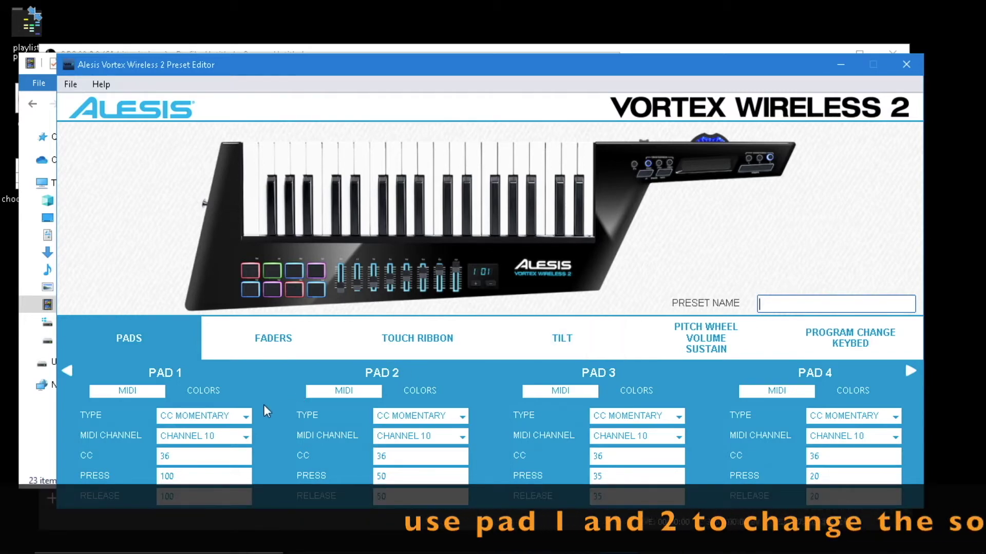
- Keep pads 1 and 2 on type CC MOMENTARY and set both to MIDI channel 1
{"action": "left_click", "coordinate": [246, 413]}
{"action": "left_click", "coordinate": [247, 413]}
{"action": "left_click", "coordinate": [247, 413]}
{"action": "left_click", "coordinate": [410, 415]}
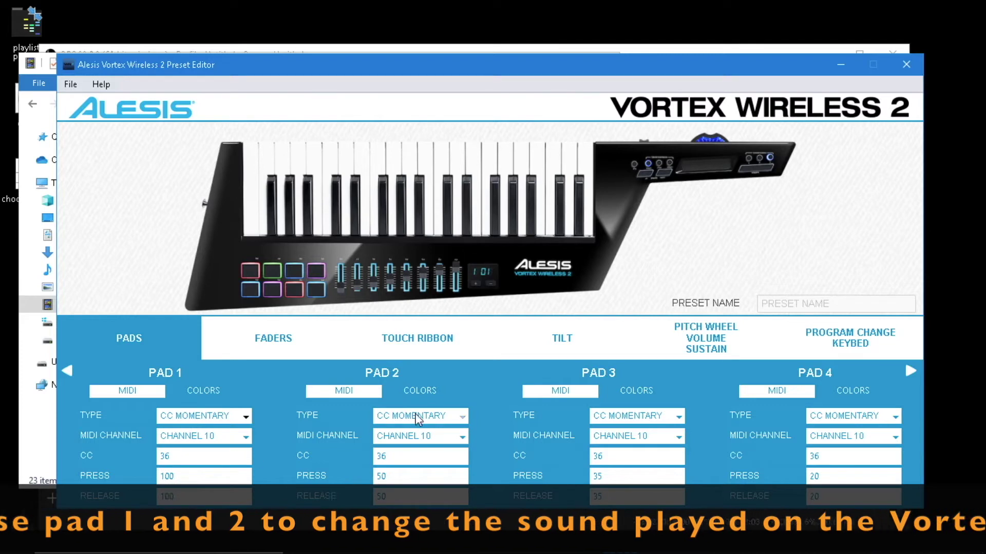
{"action": "left_click", "coordinate": [464, 416]}
{"action": "left_click", "coordinate": [454, 461]}
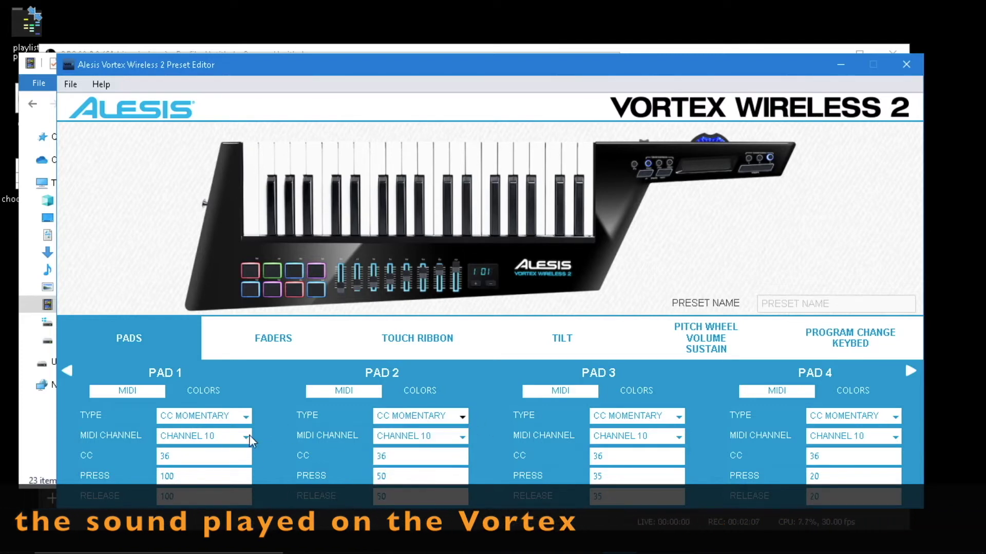
{"action": "left_click", "coordinate": [247, 436]}
{"action": "left_click", "coordinate": [222, 207]}
{"action": "left_click", "coordinate": [462, 436]}
{"action": "left_click", "coordinate": [411, 204]}
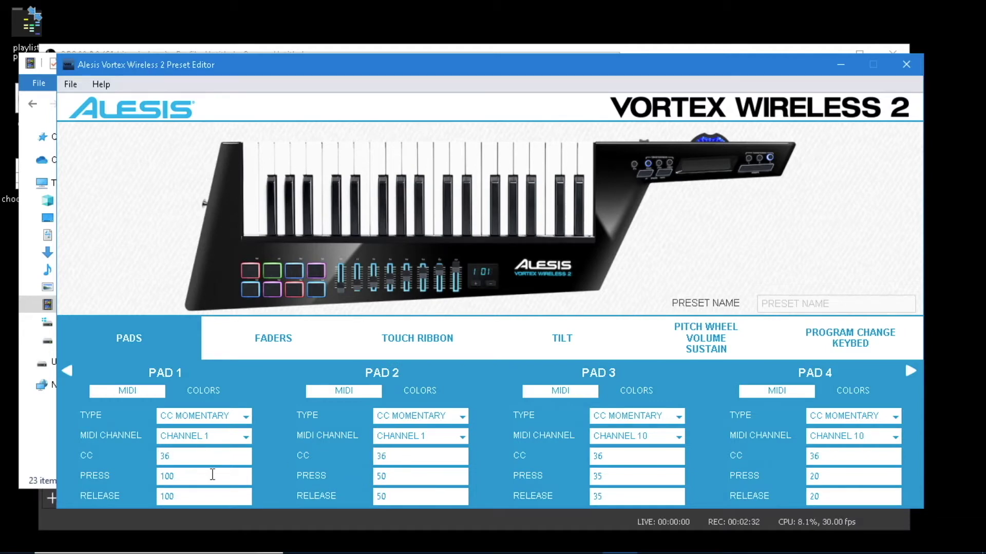
- Edit pad 1's press value and set pad 2's press and release values to 1
{"action": "double_click", "coordinate": [212, 474]}
{"action": "type", "text": "1"}
{"action": "type", "text": "1"}
- Set Pad Color 1 to WHITE for both pad 1 and pad 2
{"action": "left_click", "coordinate": [203, 390]}
{"action": "left_click", "coordinate": [240, 415]}
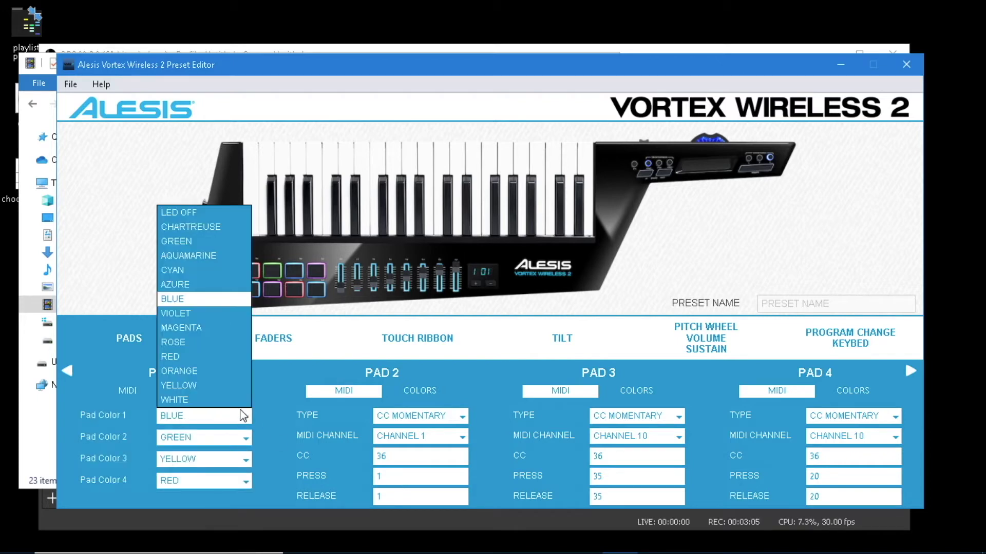
{"action": "left_click", "coordinate": [239, 403]}
{"action": "left_click", "coordinate": [429, 393]}
{"action": "left_click", "coordinate": [461, 416]}
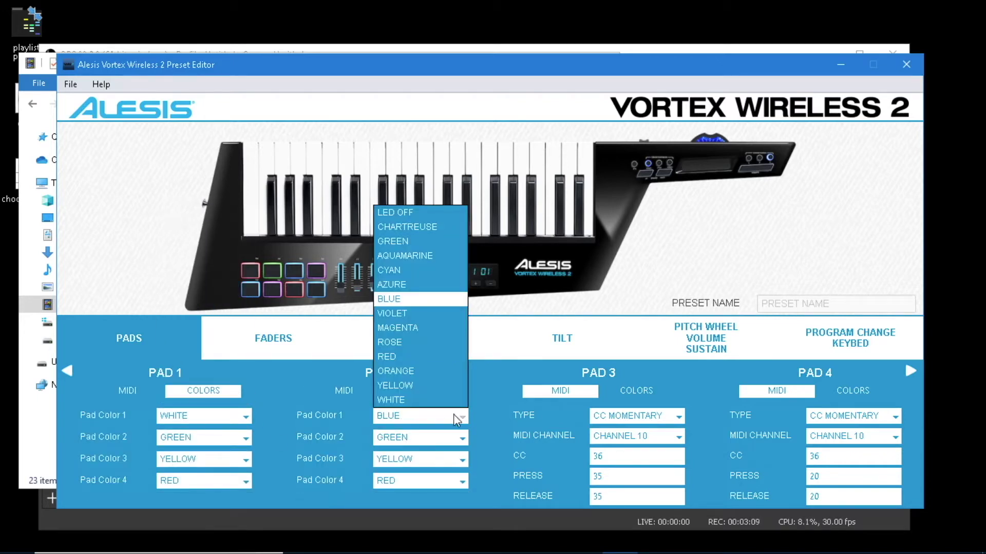
{"action": "left_click", "coordinate": [451, 403]}
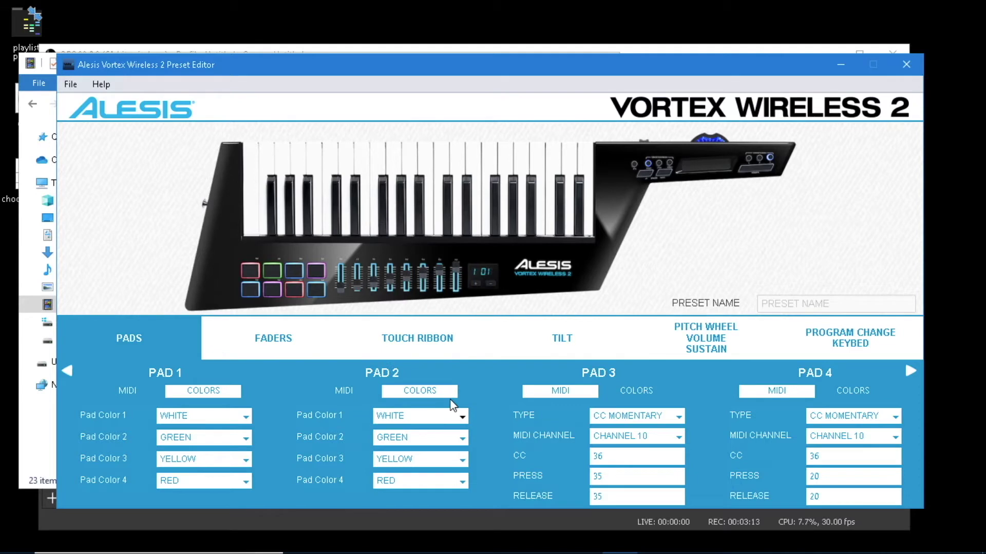
- Configure pad 3 as type NOTE on MIDI channel 14 with note 21 and velocity 0
{"action": "left_click", "coordinate": [680, 417]}
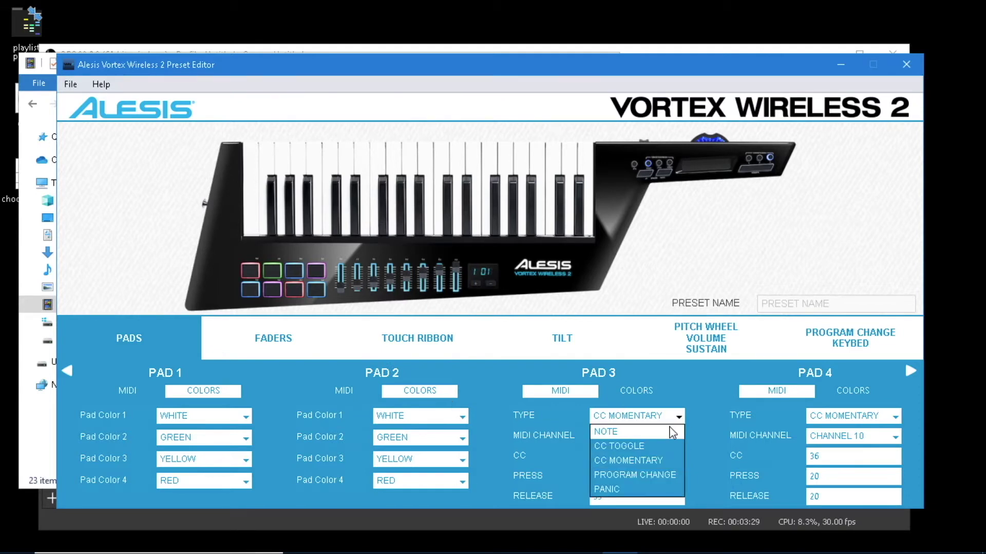
{"action": "left_click", "coordinate": [615, 489]}
{"action": "left_click", "coordinate": [679, 437]}
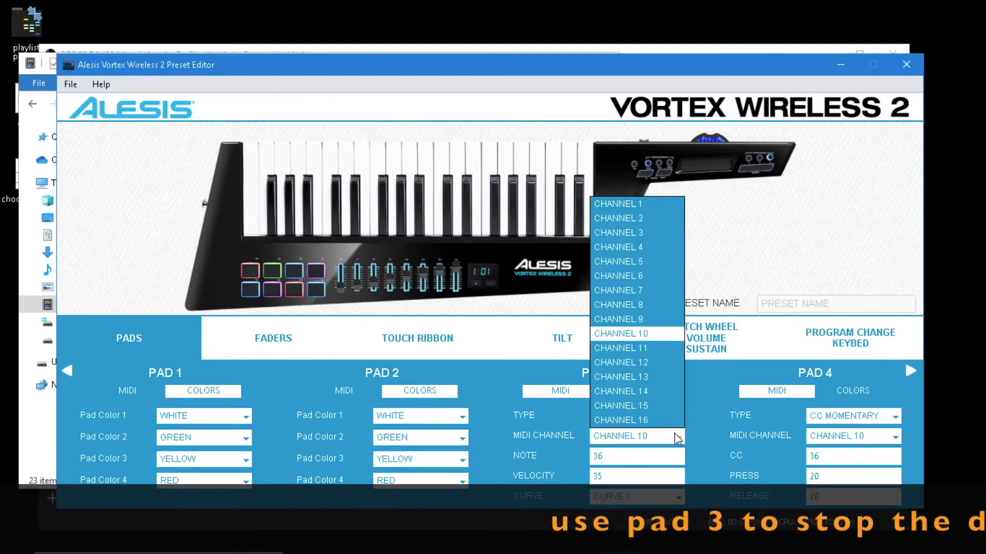
{"action": "left_click", "coordinate": [652, 390]}
{"action": "double_click", "coordinate": [624, 456]}
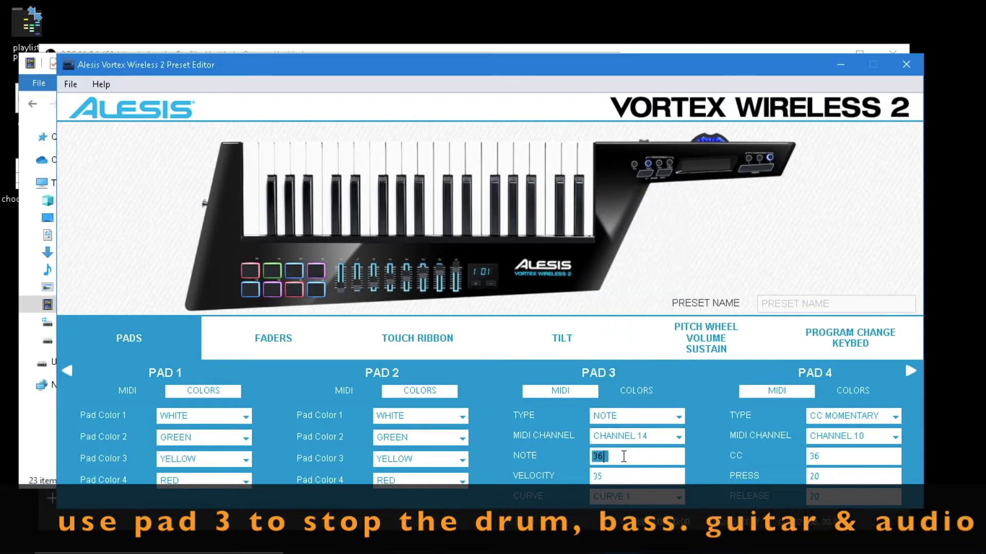
{"action": "type", "text": "21"}
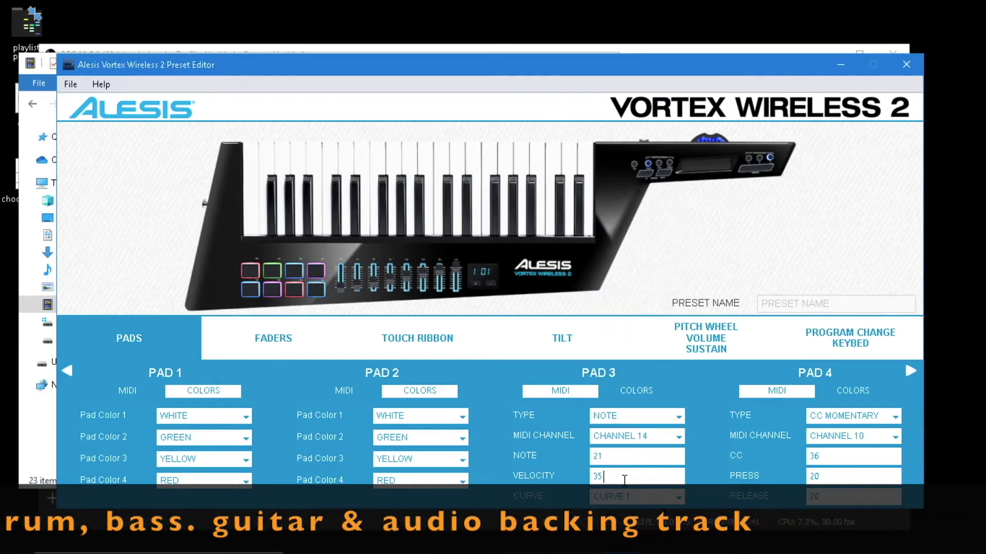
{"action": "double_click", "coordinate": [624, 476]}
{"action": "type", "text": "0"}
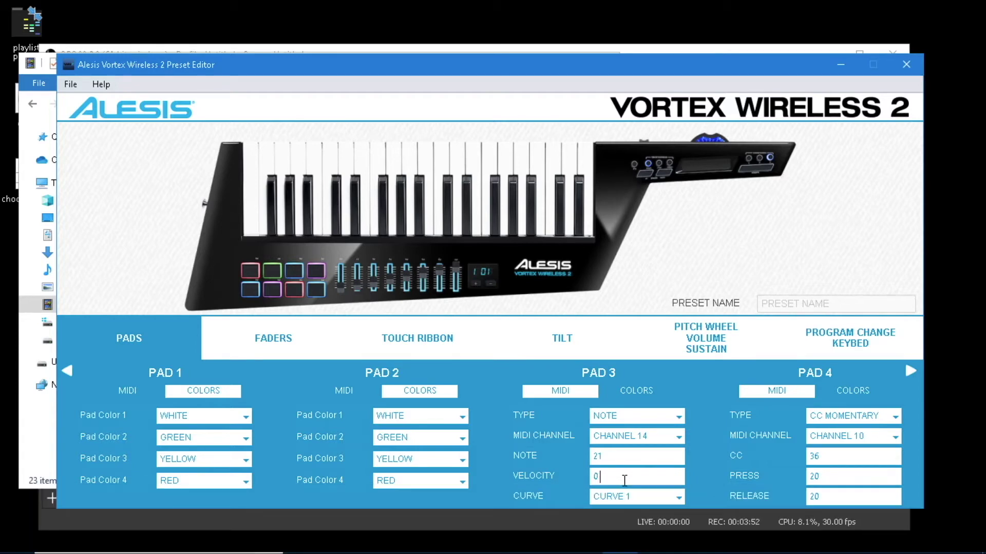
- Set Pad Color 1 of pad 3 to RED
{"action": "left_click", "coordinate": [653, 389]}
{"action": "left_click", "coordinate": [676, 415]}
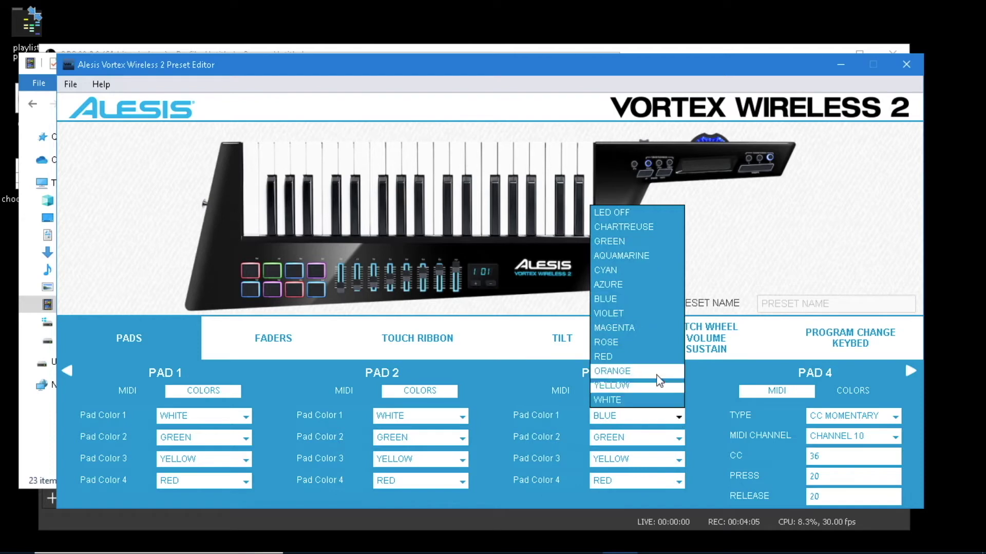
{"action": "left_click", "coordinate": [653, 358]}
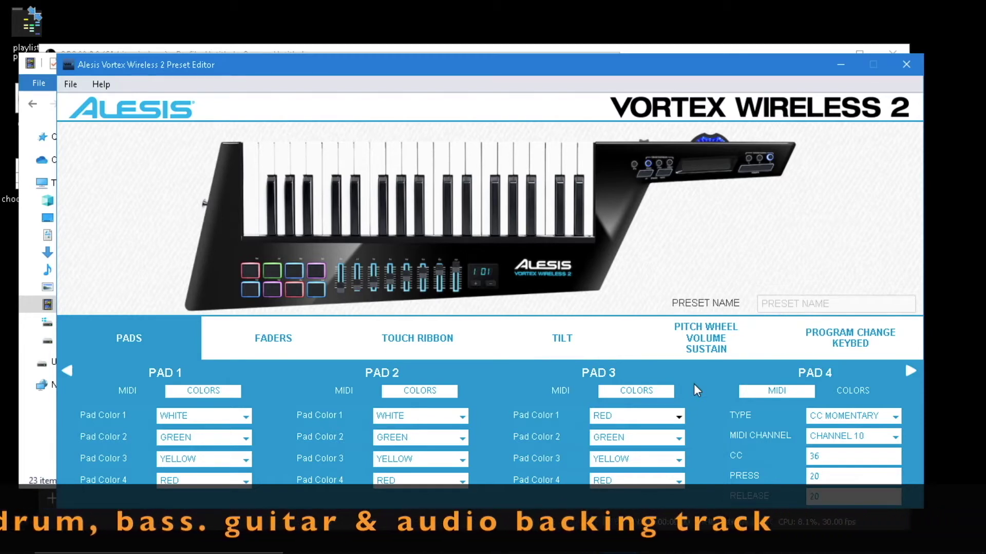
- Configure pad 4 as type NOTE on MIDI channel 14 with note 1 and velocity 0
{"action": "left_click", "coordinate": [846, 418]}
{"action": "left_click", "coordinate": [845, 431]}
{"action": "left_click", "coordinate": [844, 437]}
{"action": "left_click", "coordinate": [844, 391]}
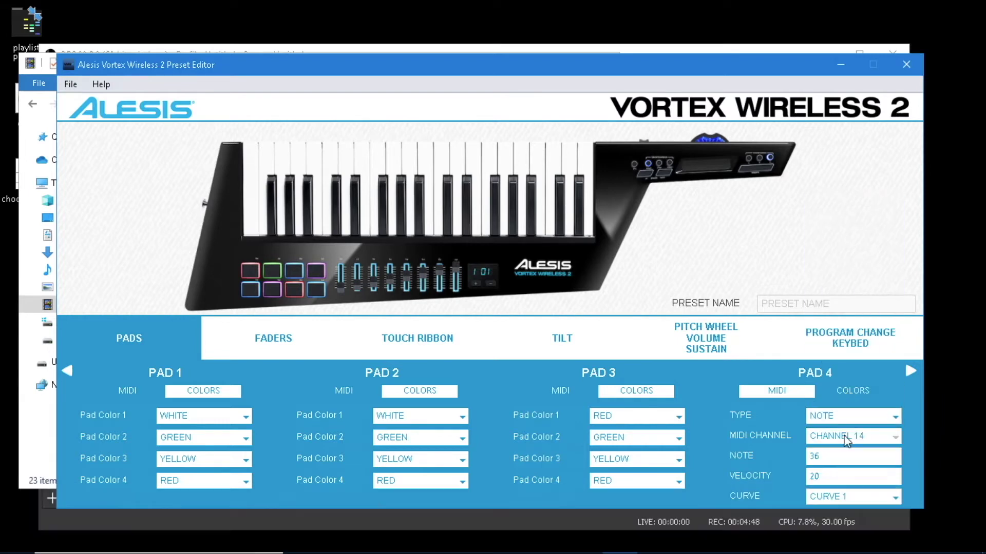
{"action": "left_click", "coordinate": [836, 475]}
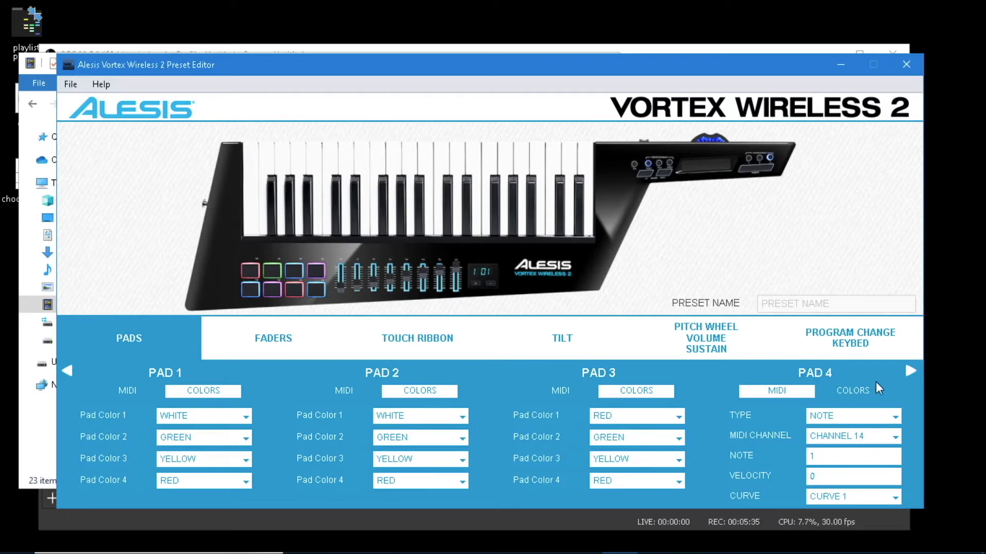
- Set Pad Color 1 of pad 4 to GREEN
{"action": "left_click", "coordinate": [875, 391]}
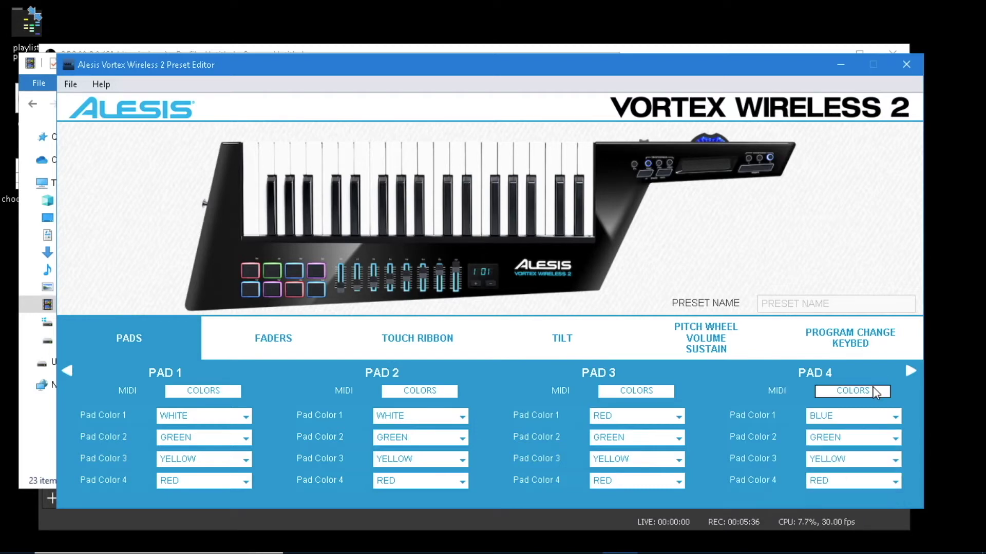
{"action": "left_click", "coordinate": [887, 416]}
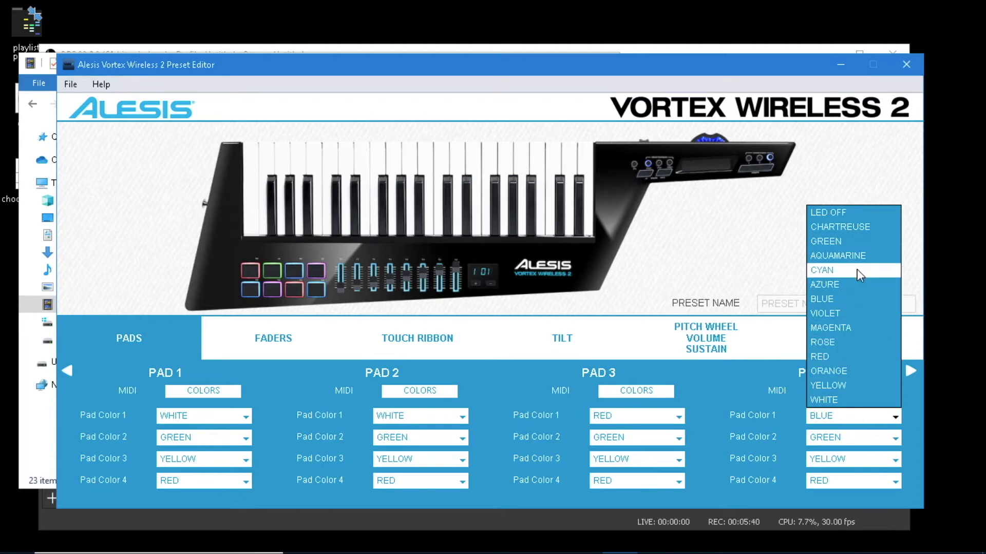
{"action": "left_click", "coordinate": [860, 241]}
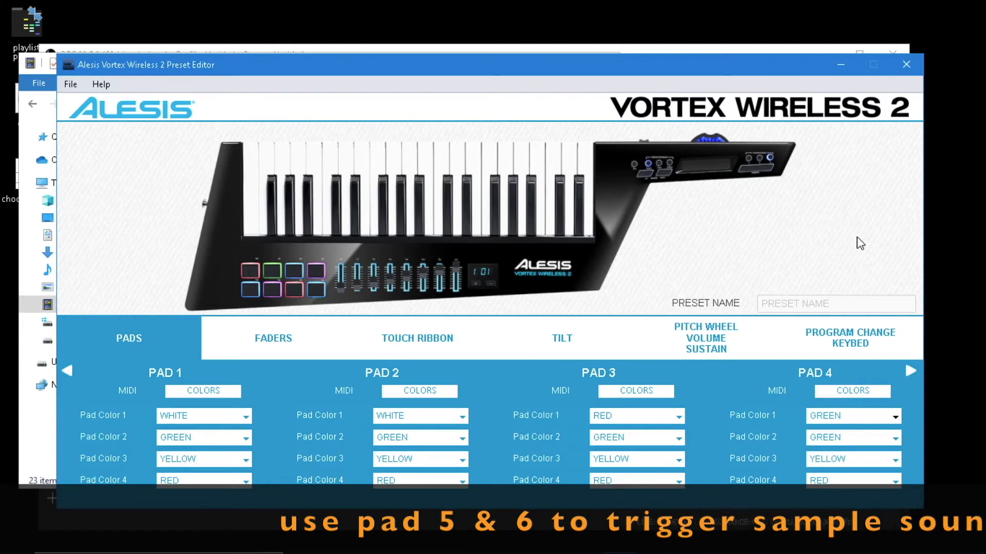
- Configure pad 5 as type NOTE on MIDI channel 15 with note 1
{"action": "left_click", "coordinate": [911, 371]}
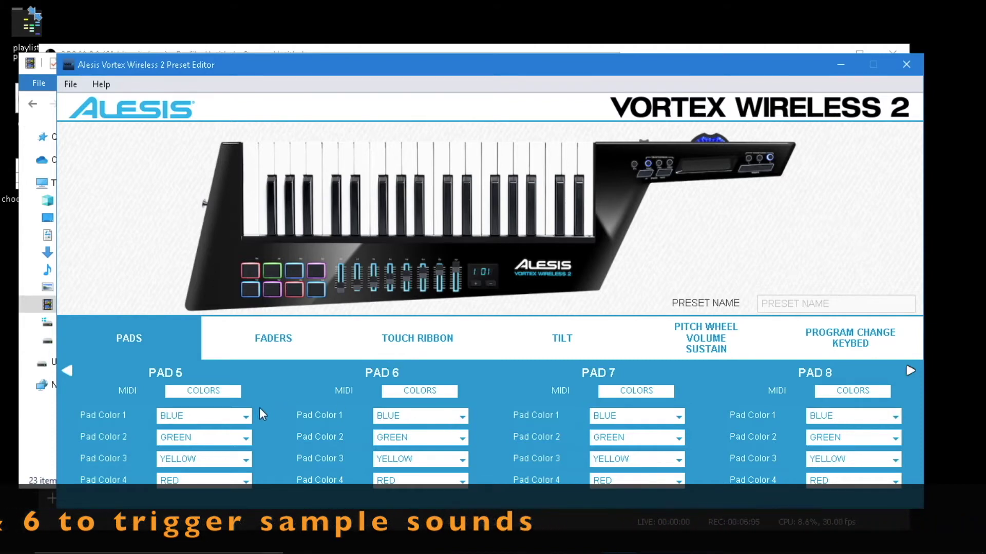
{"action": "left_click", "coordinate": [131, 389]}
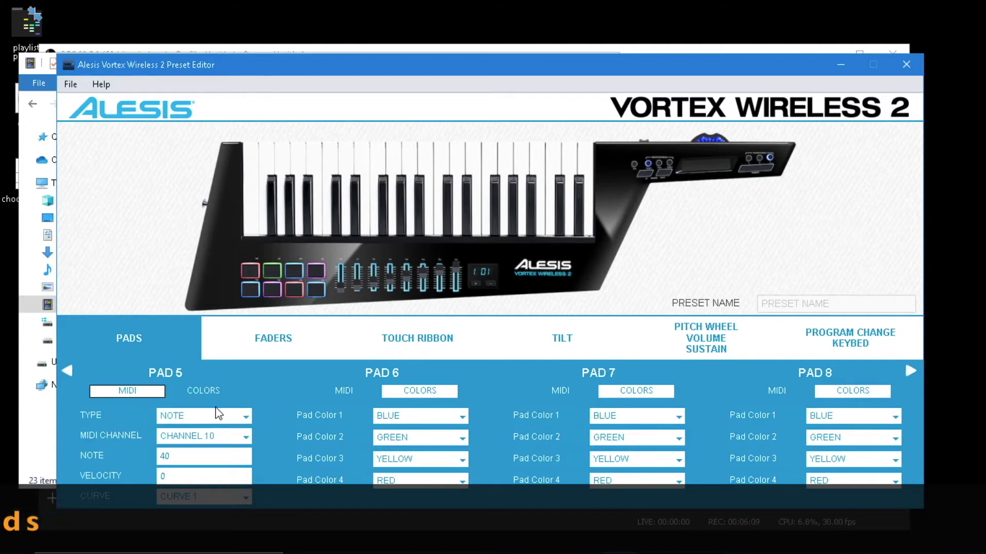
{"action": "left_click", "coordinate": [241, 417]}
{"action": "left_click", "coordinate": [238, 432]}
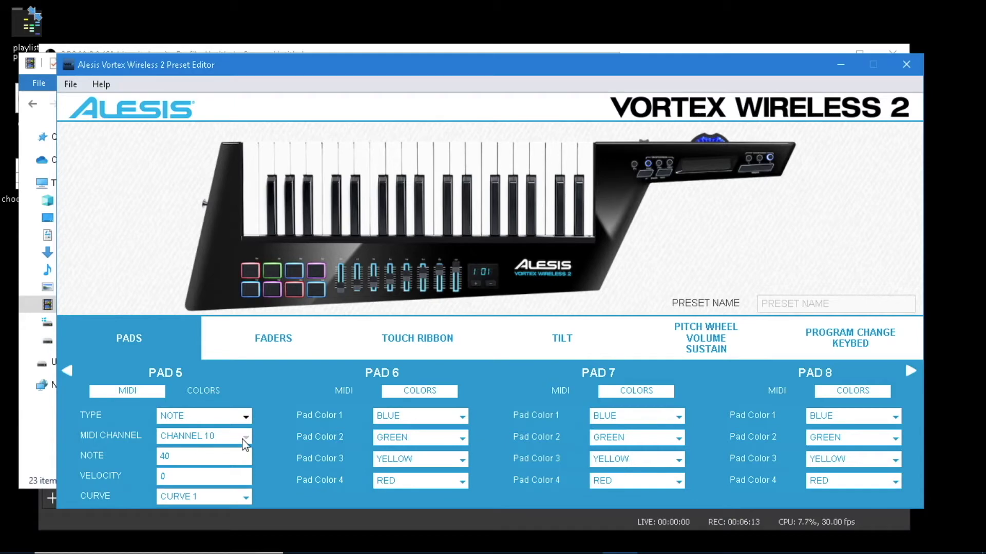
{"action": "left_click", "coordinate": [245, 439]}
{"action": "left_click", "coordinate": [235, 405]}
{"action": "double_click", "coordinate": [202, 457]}
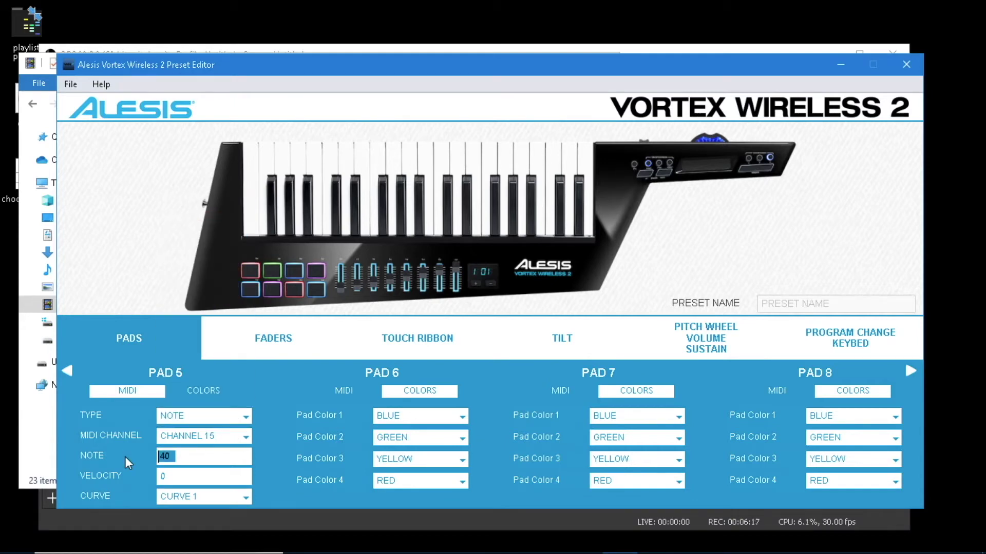
{"action": "type", "text": "1"}
- Keep pad 6 on type NOTE and set its MIDI channel to 15
{"action": "left_click", "coordinate": [351, 390]}
{"action": "left_click", "coordinate": [435, 416]}
{"action": "left_click", "coordinate": [433, 431]}
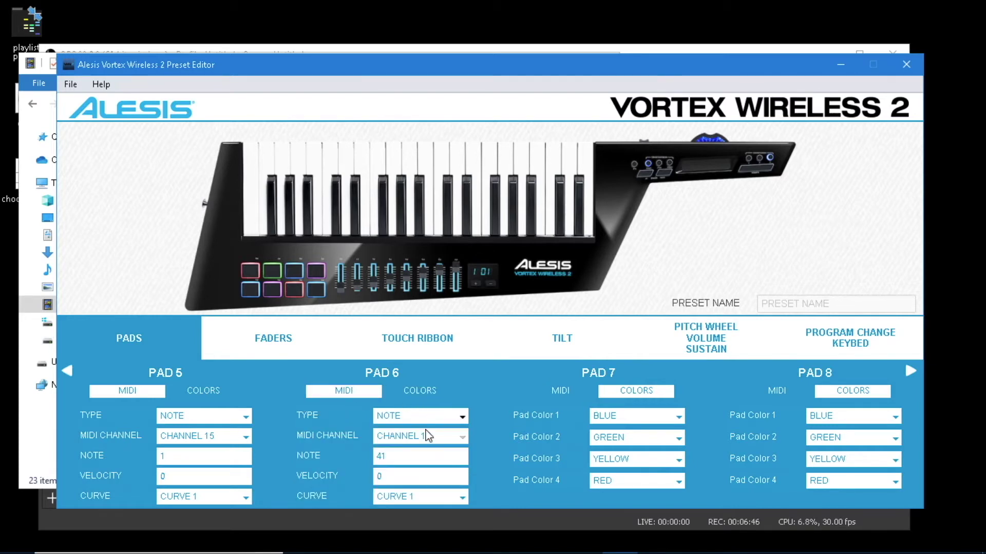
{"action": "left_click", "coordinate": [429, 436]}
{"action": "left_click", "coordinate": [429, 407]}
- Set Pad Color 1 to YELLOW for both pad 5 and pad 6
{"action": "left_click", "coordinate": [217, 393]}
{"action": "left_click", "coordinate": [242, 420]}
{"action": "left_click", "coordinate": [226, 386]}
{"action": "left_click", "coordinate": [457, 415]}
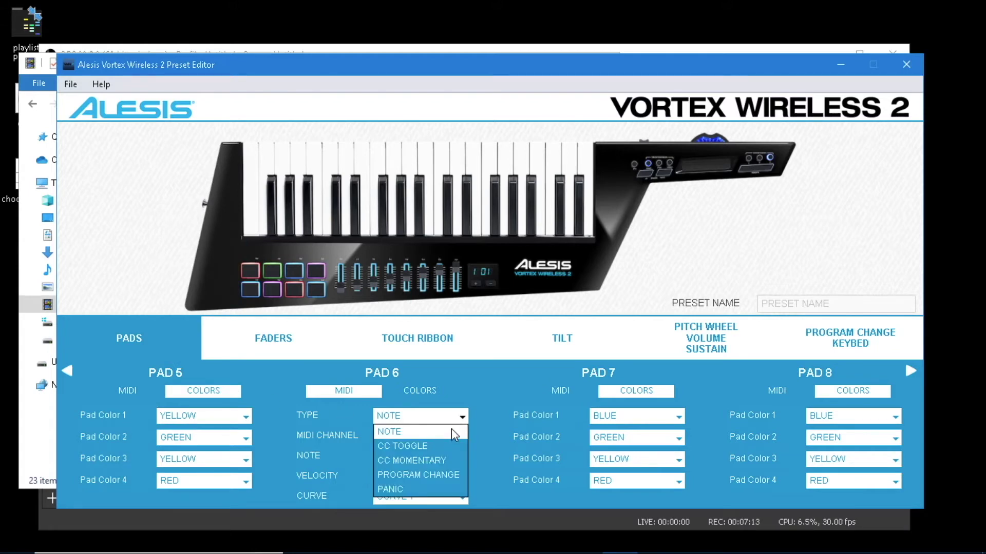
{"action": "left_click", "coordinate": [411, 393]}
{"action": "left_click", "coordinate": [411, 394]}
{"action": "left_click", "coordinate": [461, 415]}
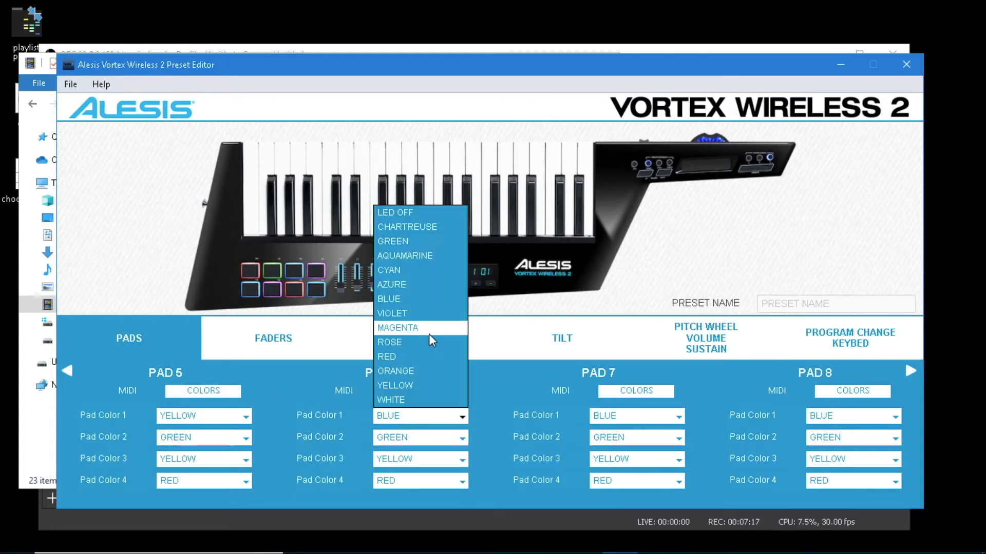
{"action": "left_click", "coordinate": [429, 386]}
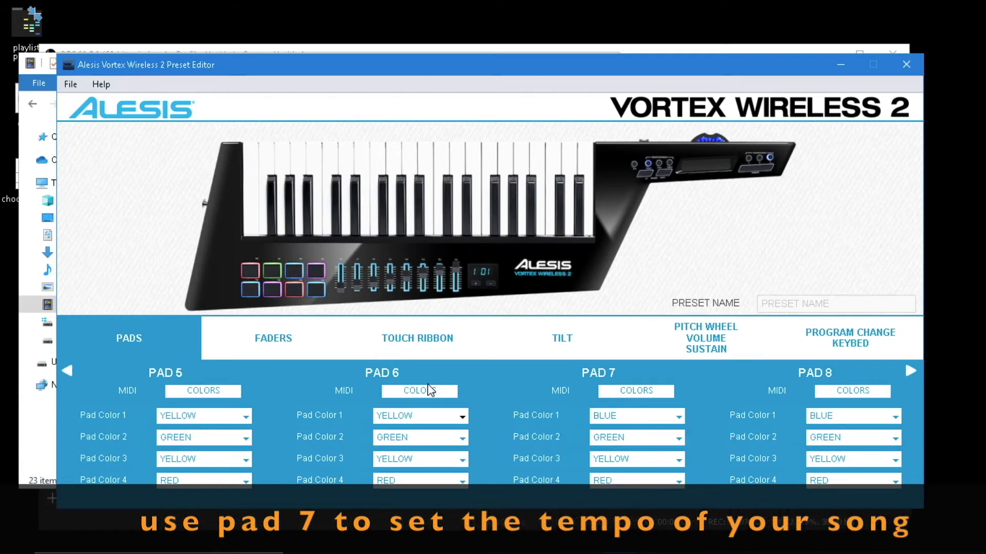
- Configure pad 7 as type CC MOMENTARY on MIDI channel 1 with CC 37 and a press value of 66
{"action": "left_click", "coordinate": [574, 389]}
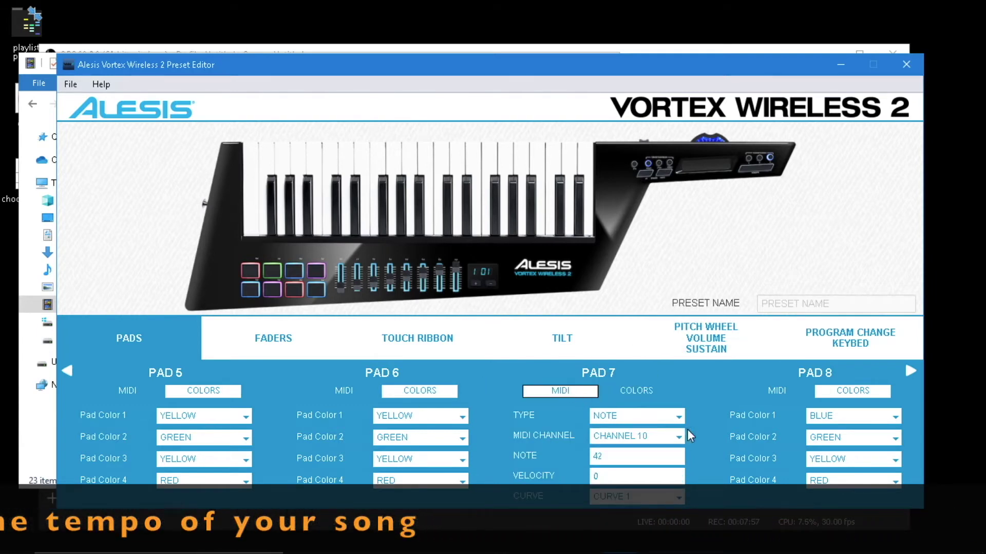
{"action": "left_click", "coordinate": [679, 416]}
{"action": "left_click", "coordinate": [666, 461]}
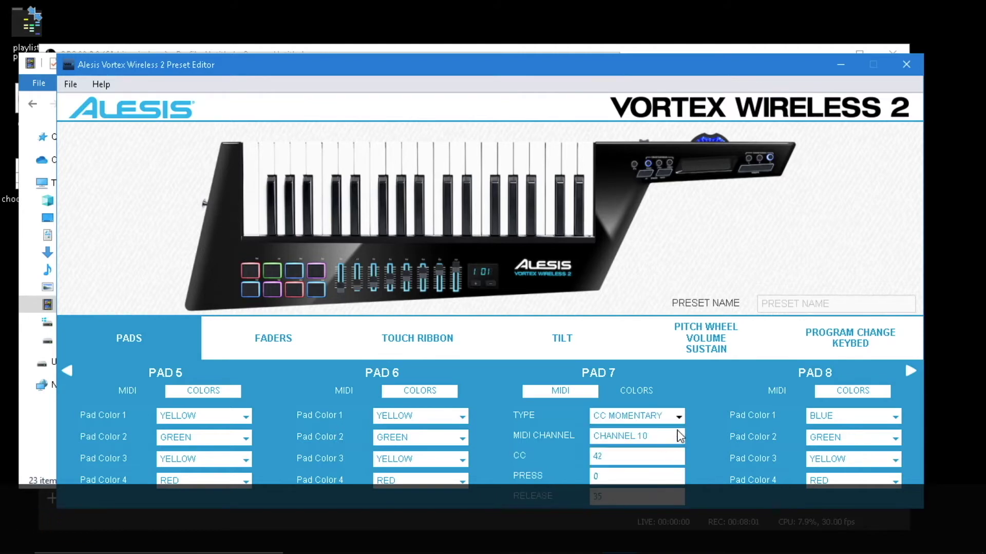
{"action": "left_click", "coordinate": [677, 438]}
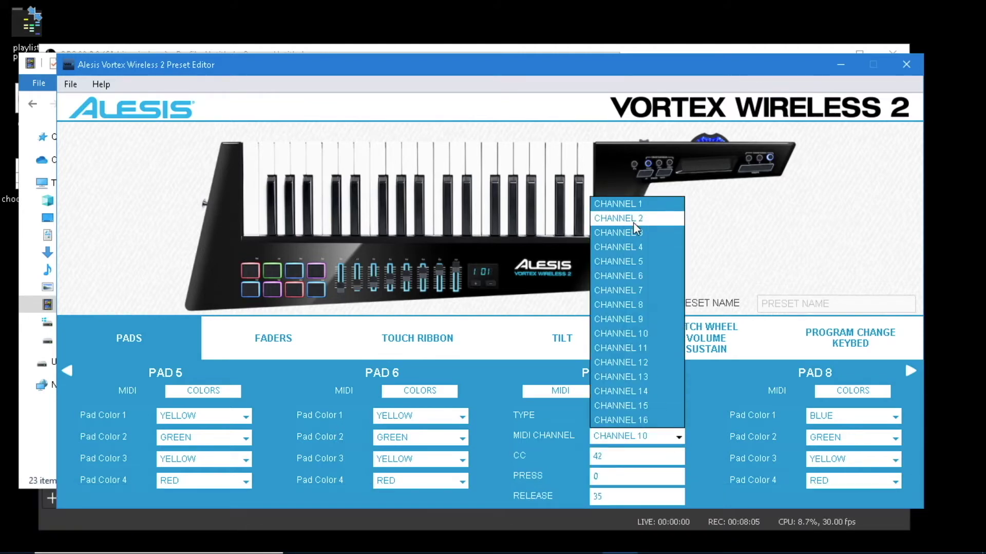
{"action": "left_click", "coordinate": [633, 206]}
{"action": "left_click", "coordinate": [661, 456]}
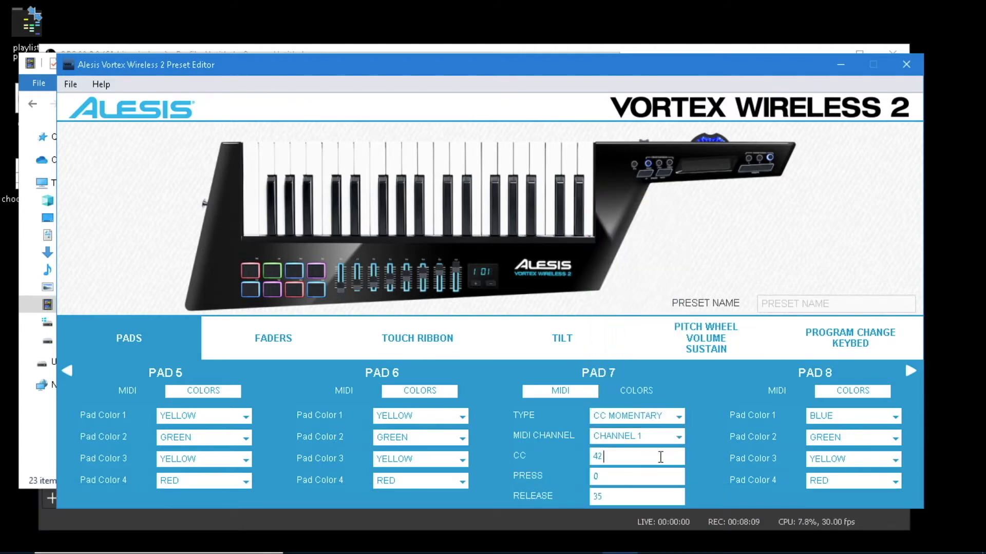
{"action": "key", "text": "BackSpace"}
{"action": "key", "text": "BackSpace"}
{"action": "type", "text": "37"}
{"action": "left_click", "coordinate": [629, 476]}
{"action": "key", "text": "BackSpace"}
{"action": "type", "text": "66"}
- Set Pad Color 1 of pad 7 to ORANGE
{"action": "left_click", "coordinate": [639, 393]}
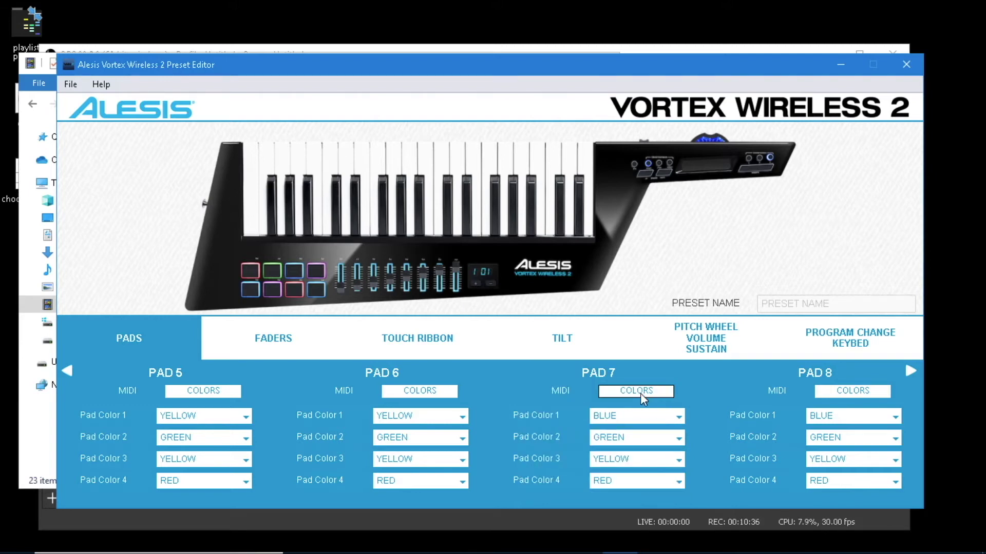
{"action": "left_click", "coordinate": [651, 417]}
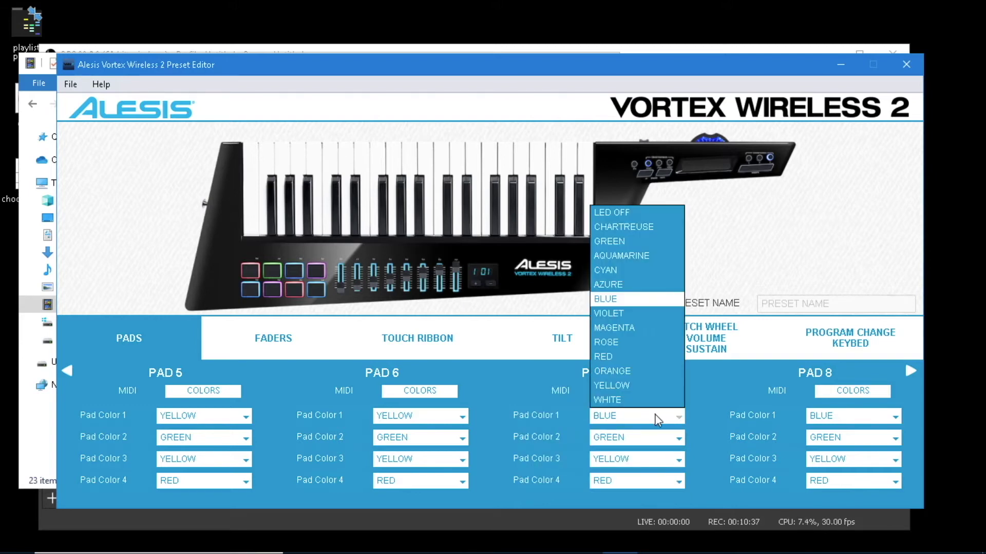
{"action": "left_click", "coordinate": [639, 372]}
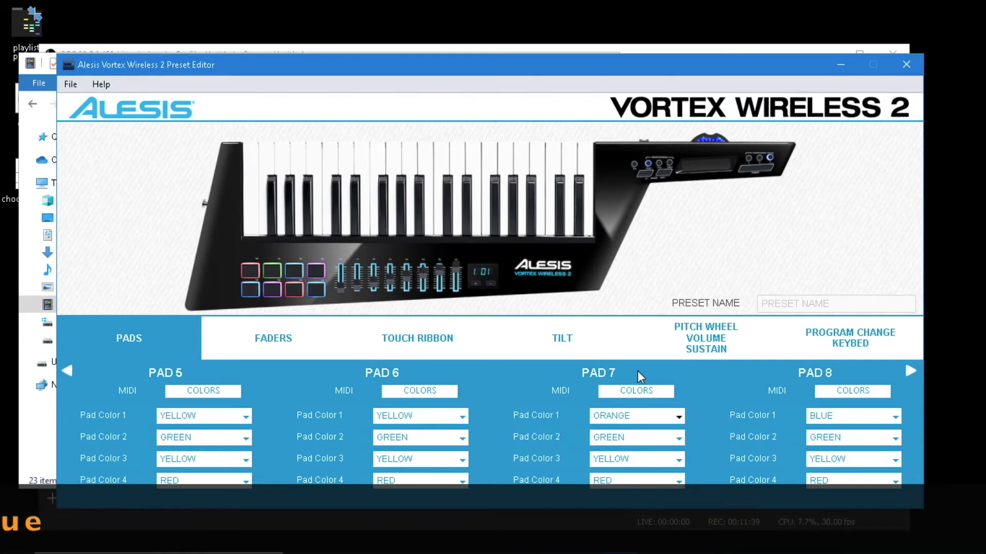
- Configure pad 8 as type CC MOMENTARY on MIDI channel 1 with CC 38 and a release value of 0
{"action": "left_click", "coordinate": [783, 393]}
{"action": "left_click", "coordinate": [852, 417]}
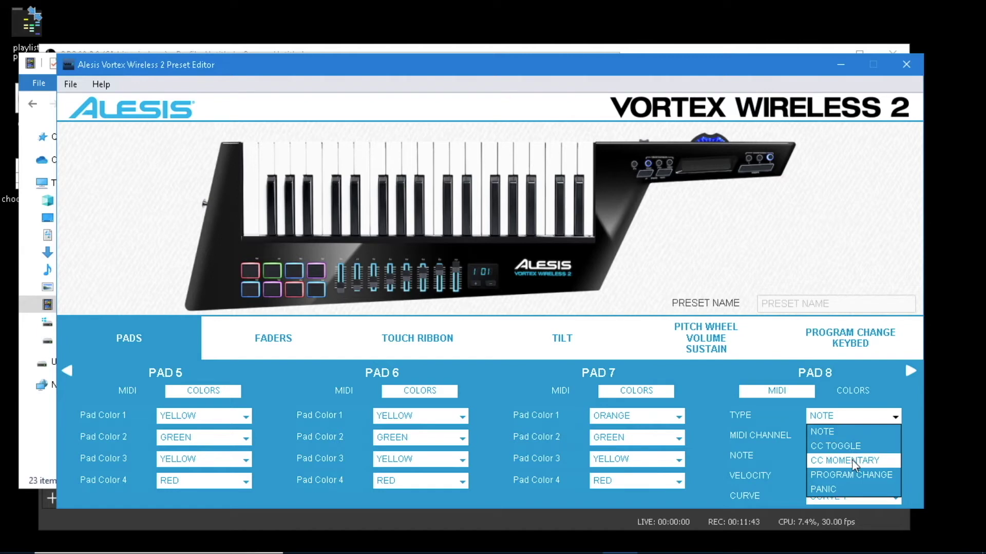
{"action": "left_click", "coordinate": [852, 460]}
{"action": "left_click", "coordinate": [888, 437]}
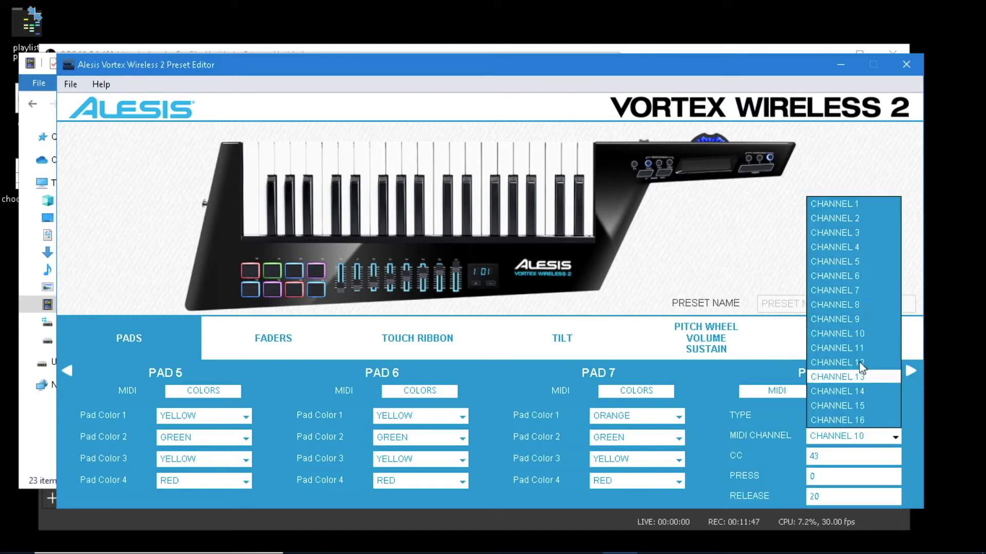
{"action": "left_click", "coordinate": [834, 204]}
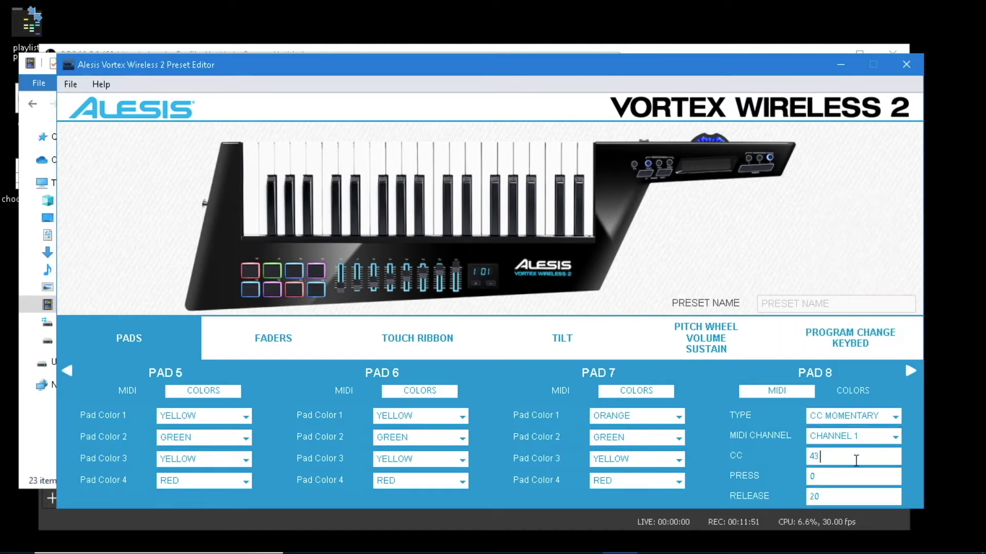
{"action": "key", "text": "BackSpace"}
{"action": "key", "text": "BackSpace"}
{"action": "type", "text": "38"}
{"action": "key", "text": "Tab"}
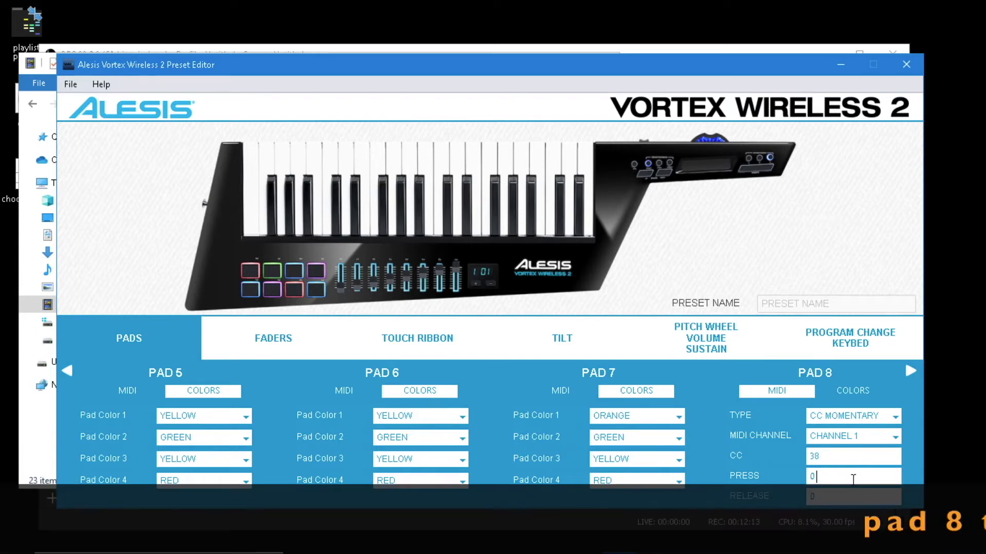
- Set Pad Color 1 of pad 8 to CYAN
{"action": "left_click", "coordinate": [850, 390]}
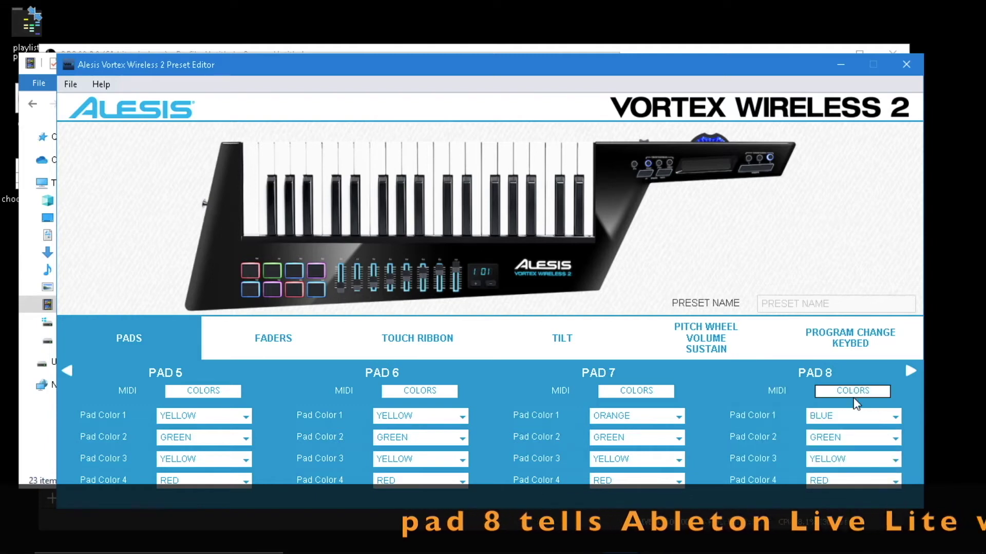
{"action": "left_click", "coordinate": [855, 415]}
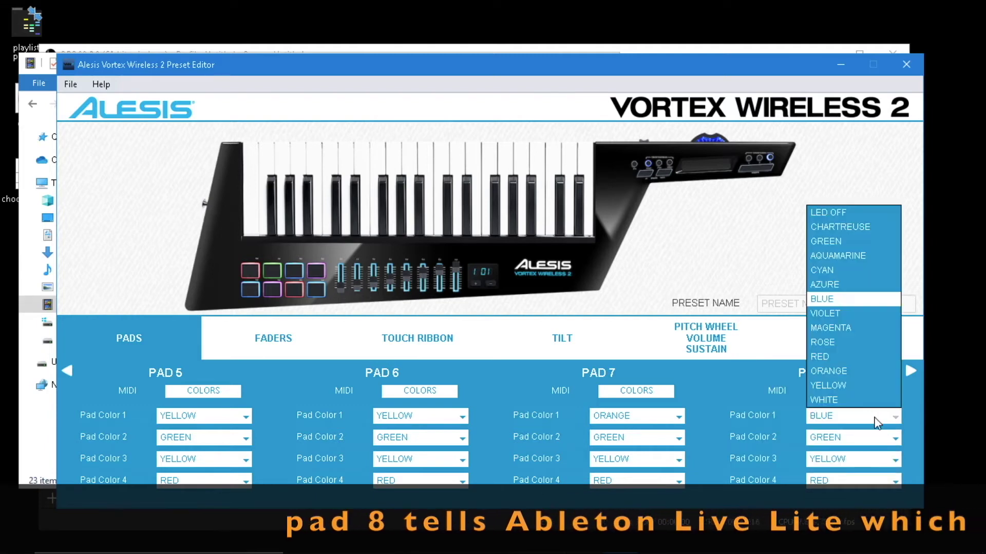
{"action": "left_click", "coordinate": [841, 272]}
- Send the finished preset to the hardware in preset slot 10 and close the send dialog
{"action": "left_click", "coordinate": [70, 85]}
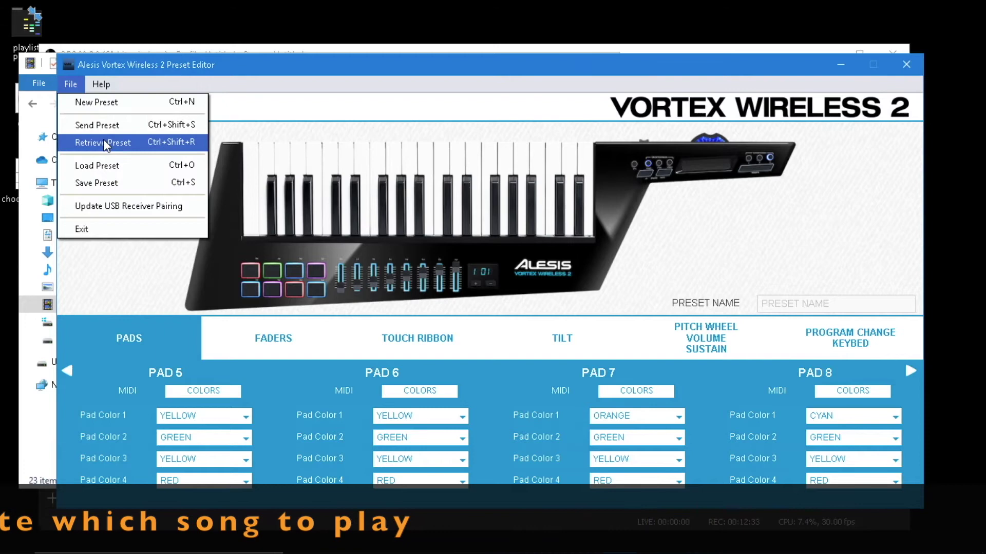
{"action": "left_click", "coordinate": [97, 125]}
{"action": "left_click", "coordinate": [678, 316]}
{"action": "left_click", "coordinate": [679, 365]}
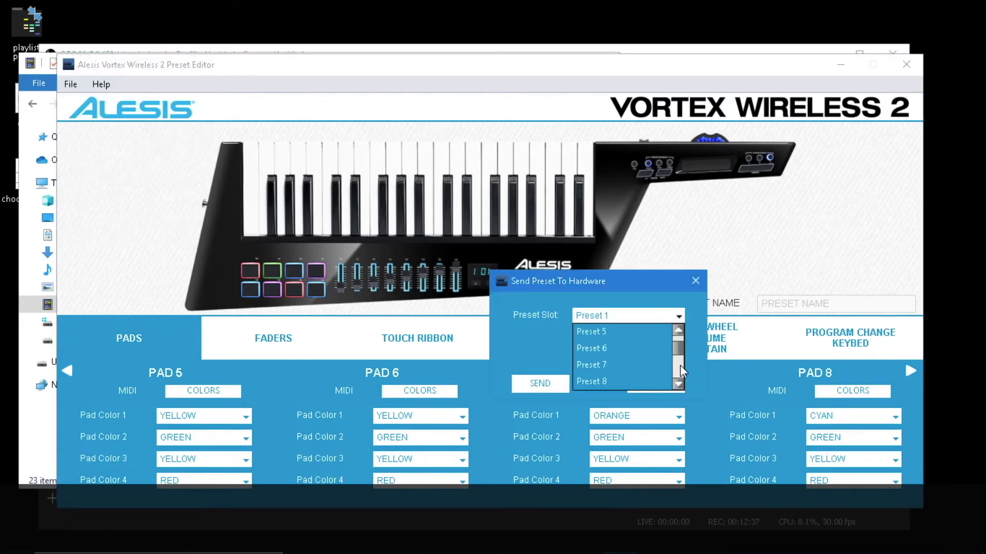
{"action": "left_click", "coordinate": [679, 367]}
{"action": "left_click", "coordinate": [644, 349]}
{"action": "left_click", "coordinate": [549, 383]}
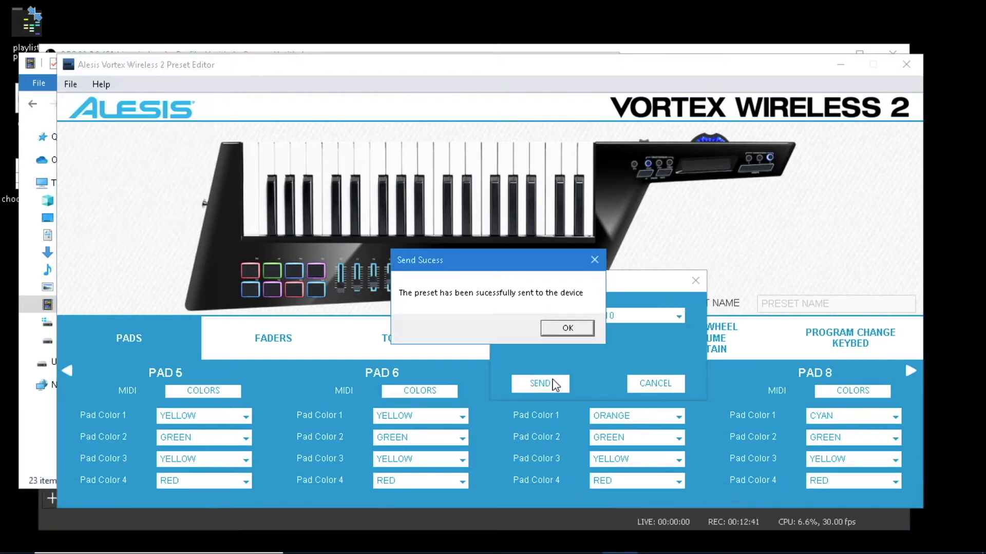
{"action": "left_click", "coordinate": [567, 328]}
{"action": "left_click", "coordinate": [644, 385]}
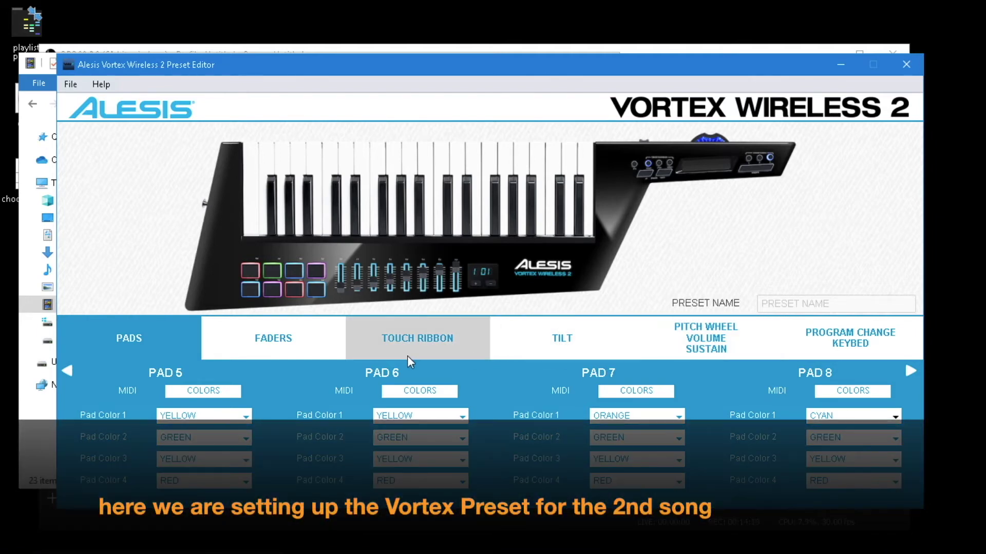
- Set pad 4's note to 2 for the second song's preset and go on to pads 5 to 8
{"action": "left_click", "coordinate": [65, 371]}
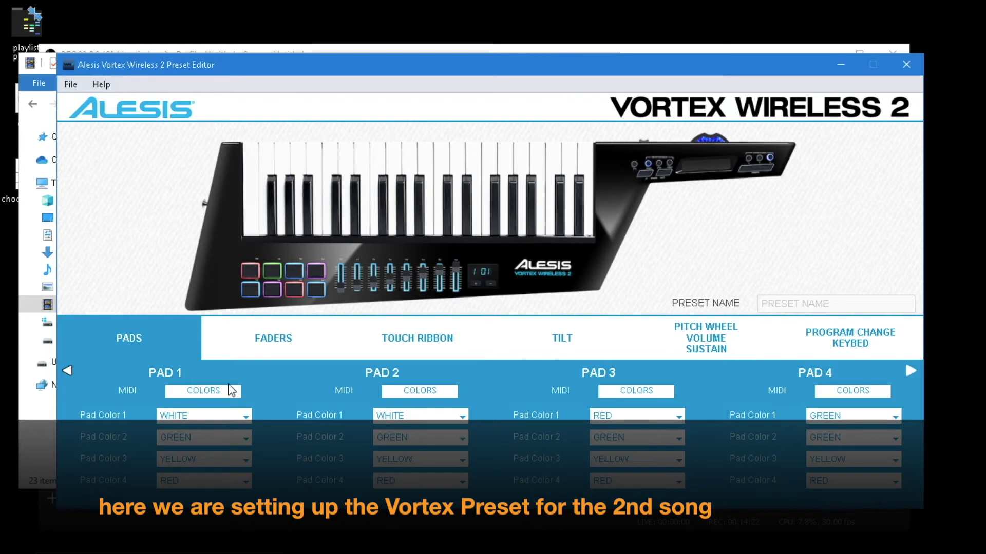
{"action": "left_click", "coordinate": [785, 391]}
{"action": "left_click", "coordinate": [868, 458]}
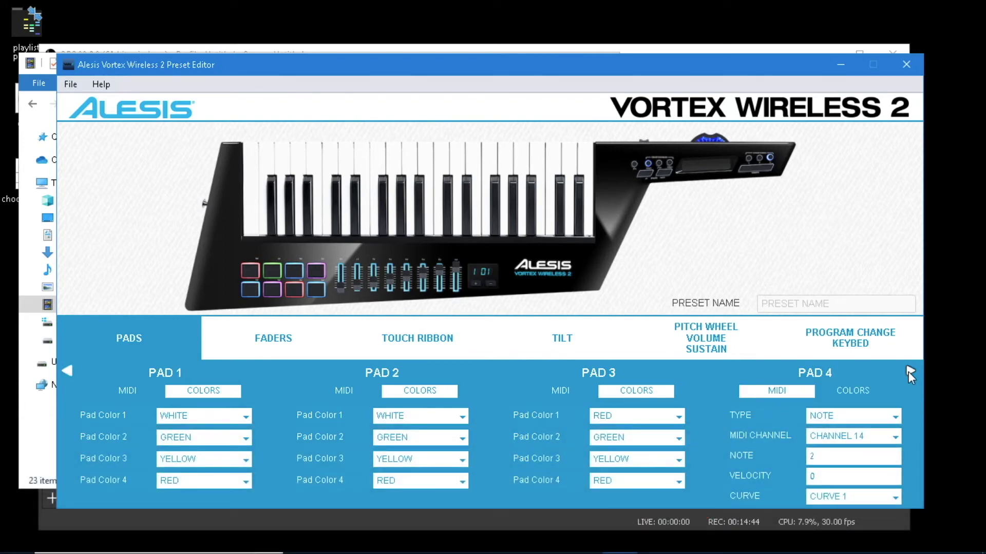
{"action": "left_click", "coordinate": [909, 372]}
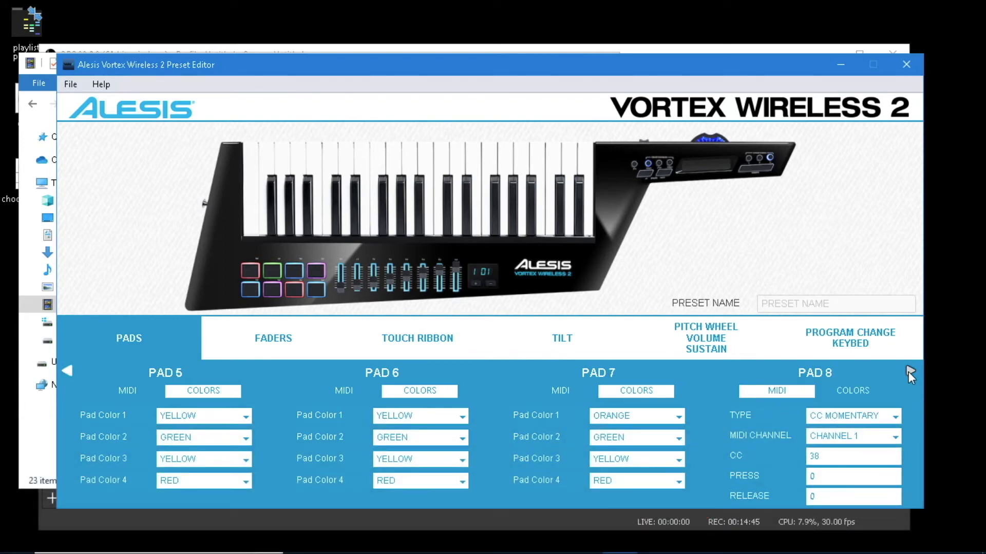
- For the second song's preset, set pad 5's note to 2 and pad 6's note to 12
{"action": "left_click", "coordinate": [128, 391]}
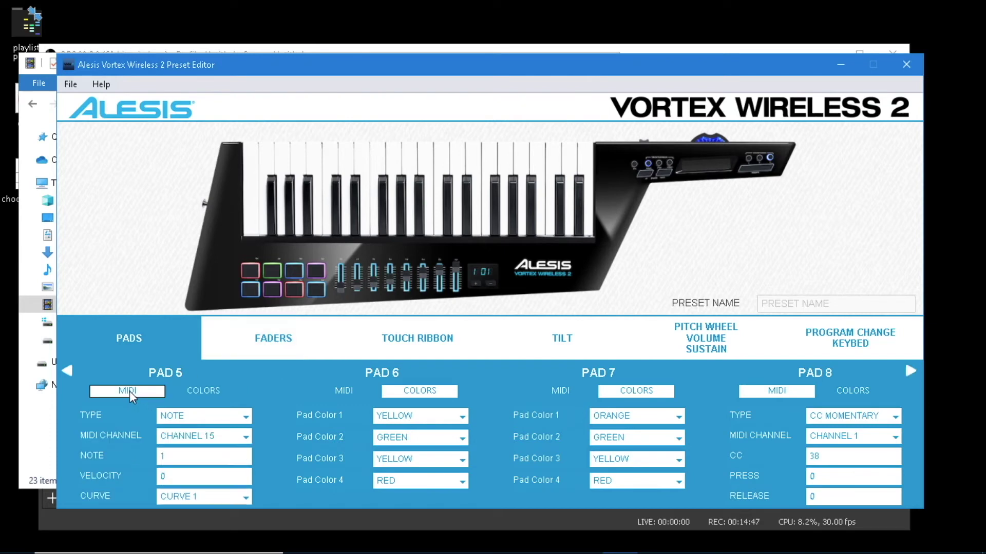
{"action": "left_click", "coordinate": [172, 459]}
{"action": "key", "text": "BackSpace"}
{"action": "type", "text": "2"}
{"action": "left_click", "coordinate": [341, 390]}
{"action": "left_click", "coordinate": [389, 459]}
{"action": "key", "text": "BackSpace"}
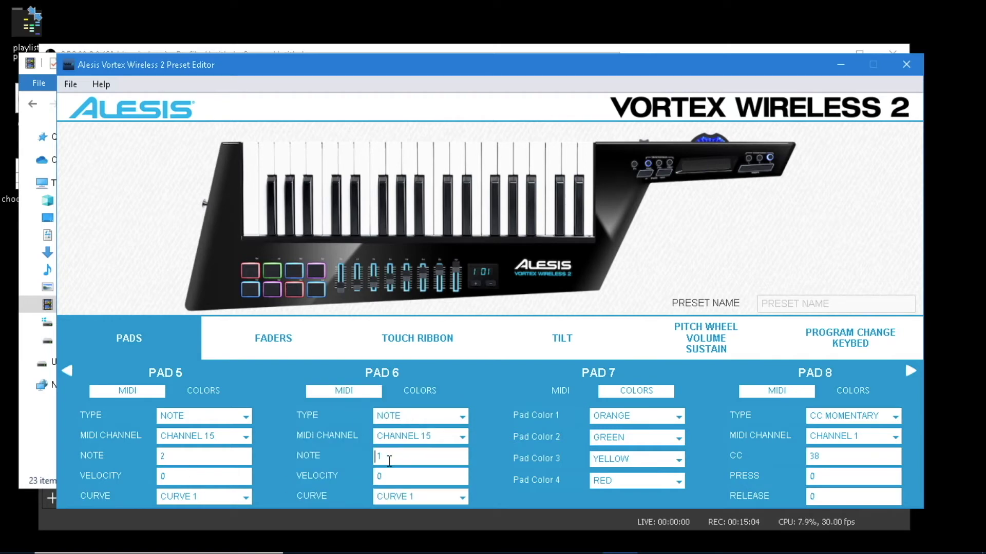
{"action": "type", "text": "2"}
- Set pad 7's press and release values to 35 for the second song
{"action": "left_click", "coordinate": [562, 391]}
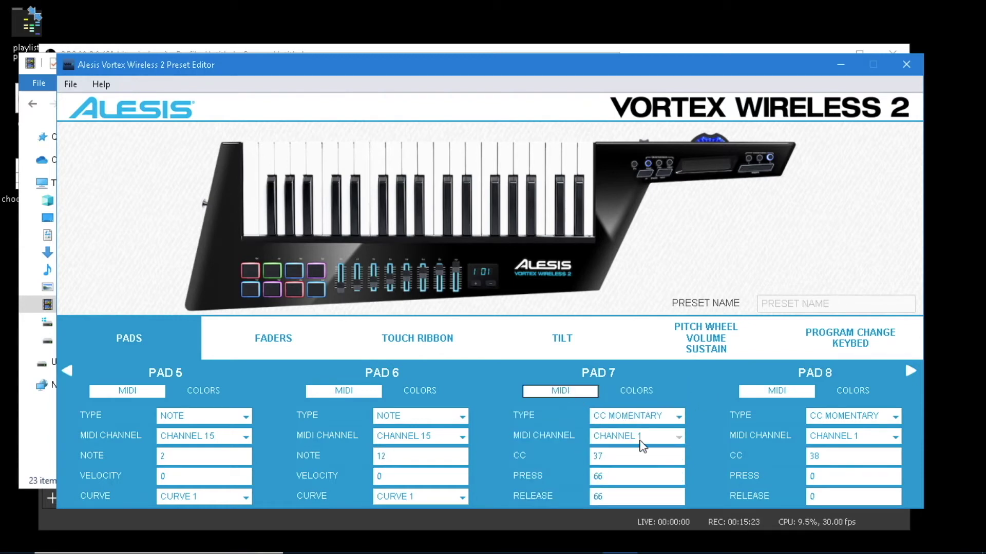
{"action": "left_click_drag", "start_coordinate": [629, 475], "coordinate": [558, 474]}
{"action": "type", "text": "35"}
{"action": "left_click_drag", "start_coordinate": [608, 499], "coordinate": [568, 498]}
{"action": "type", "text": "35"}
- Set pad 8's press and release values to 1 for the second song
{"action": "left_click_drag", "start_coordinate": [829, 474], "coordinate": [795, 474]}
{"action": "left_click_drag", "start_coordinate": [834, 494], "coordinate": [778, 494]}
{"action": "type", "text": "1"}
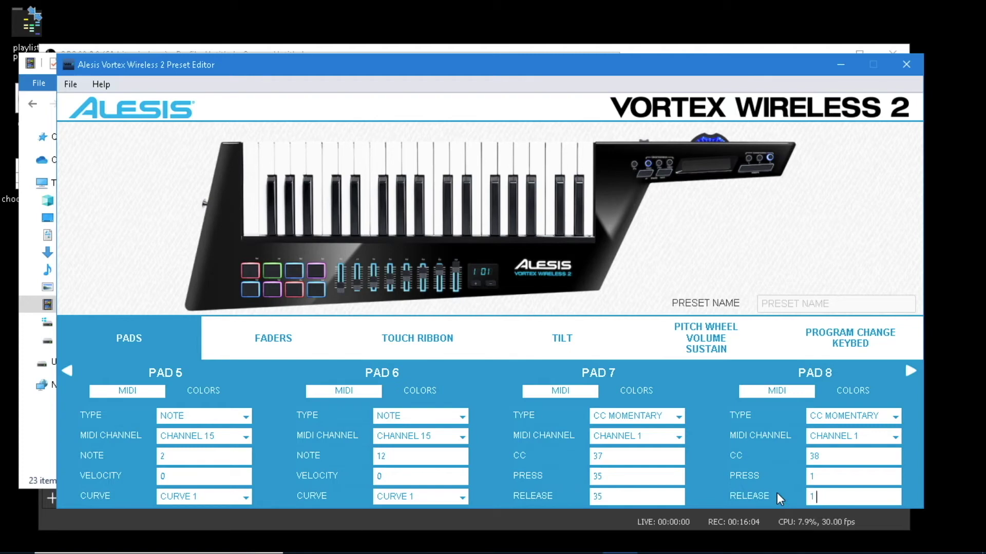
- Send the second song's preset to the hardware in preset slot 11 and close the send dialog
{"action": "left_click", "coordinate": [70, 84]}
{"action": "left_click", "coordinate": [89, 125]}
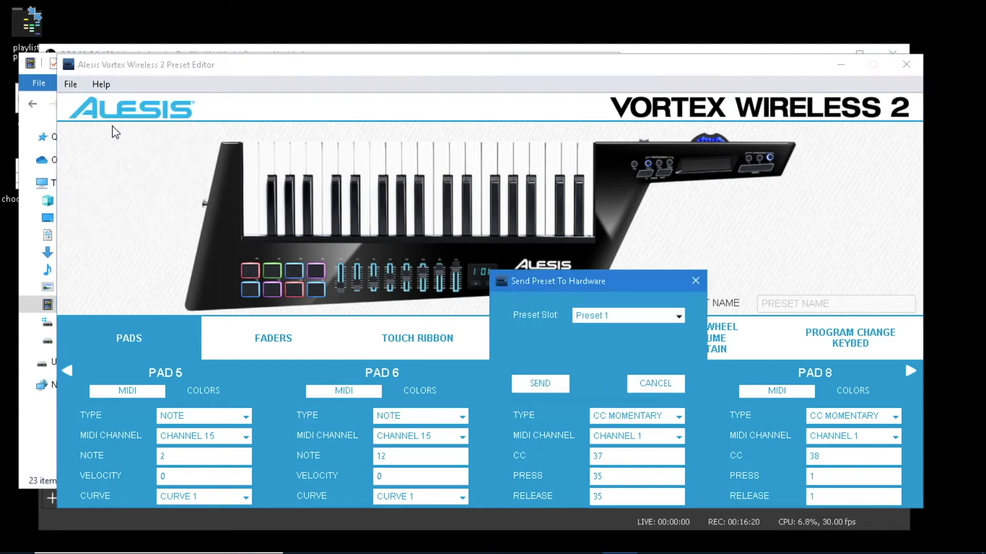
{"action": "left_click", "coordinate": [678, 316]}
{"action": "left_click", "coordinate": [682, 367]}
{"action": "left_click", "coordinate": [681, 368]}
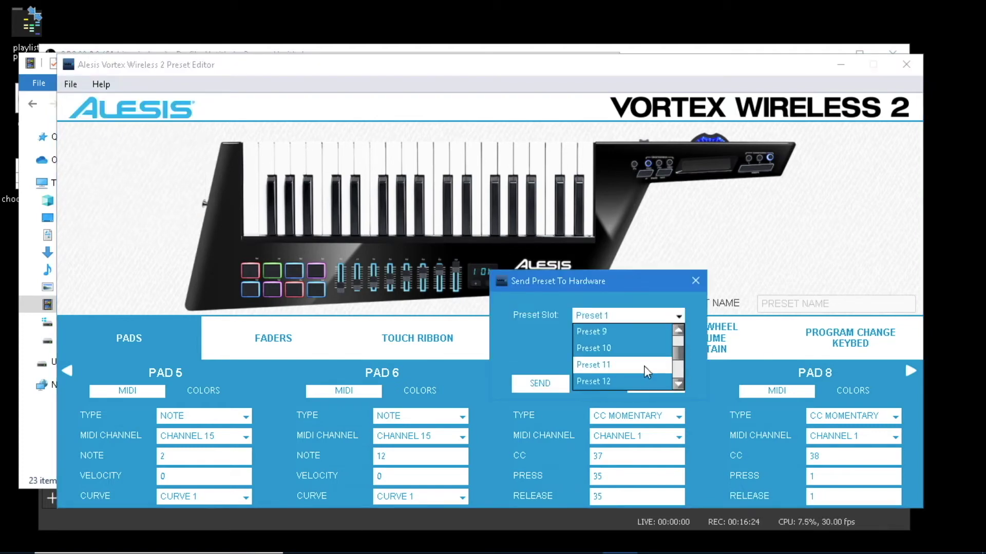
{"action": "left_click", "coordinate": [643, 367]}
{"action": "left_click", "coordinate": [552, 384]}
{"action": "left_click", "coordinate": [568, 329]}
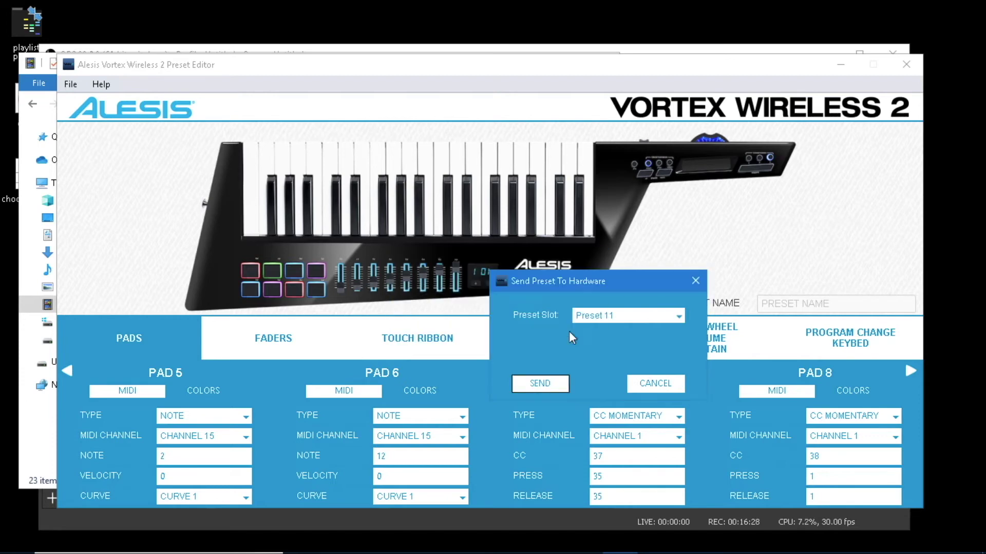
{"action": "left_click", "coordinate": [661, 384]}
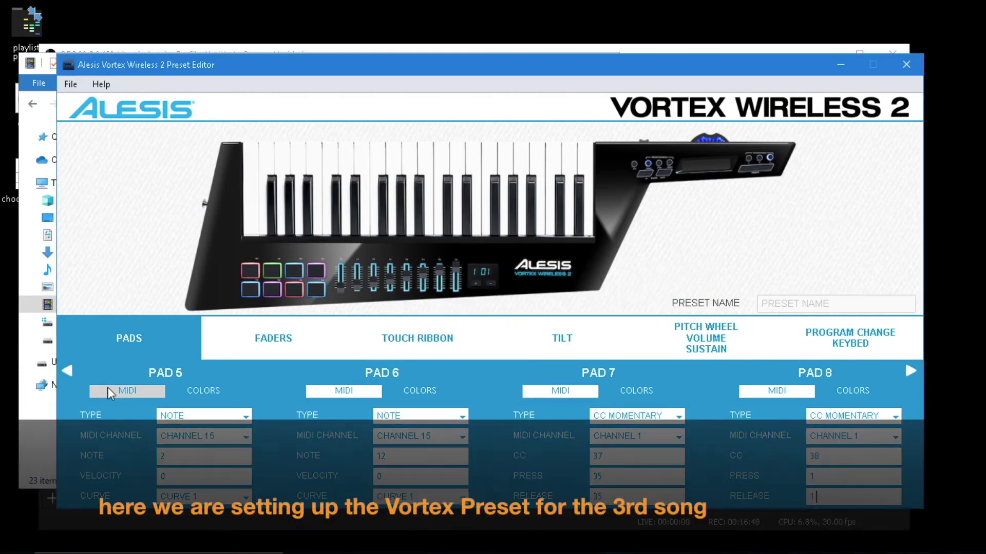
- Set pad 4's note to 3 for the third song's preset and go on to pads 5 to 8
{"action": "left_click", "coordinate": [68, 370]}
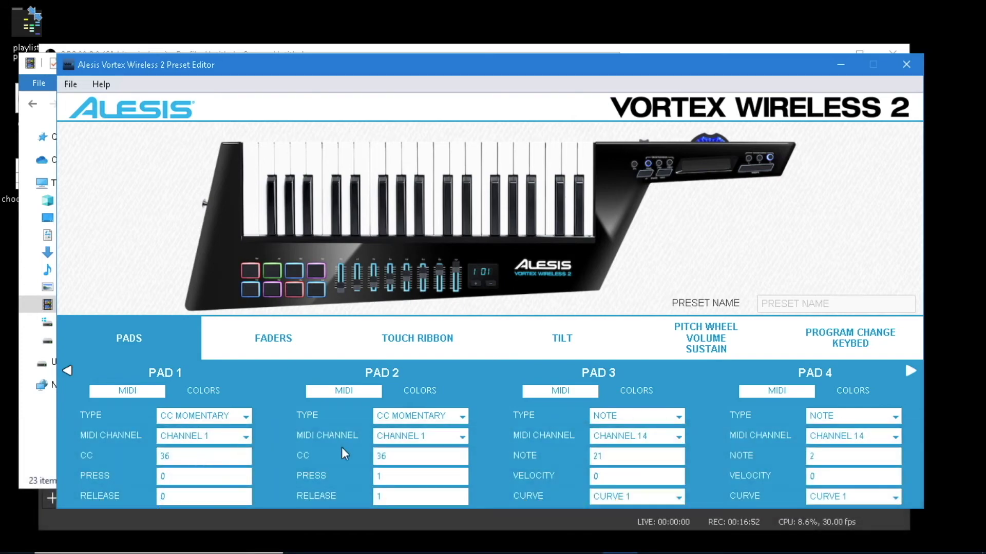
{"action": "double_click", "coordinate": [822, 456]}
{"action": "type", "text": "3"}
{"action": "left_click", "coordinate": [910, 370]}
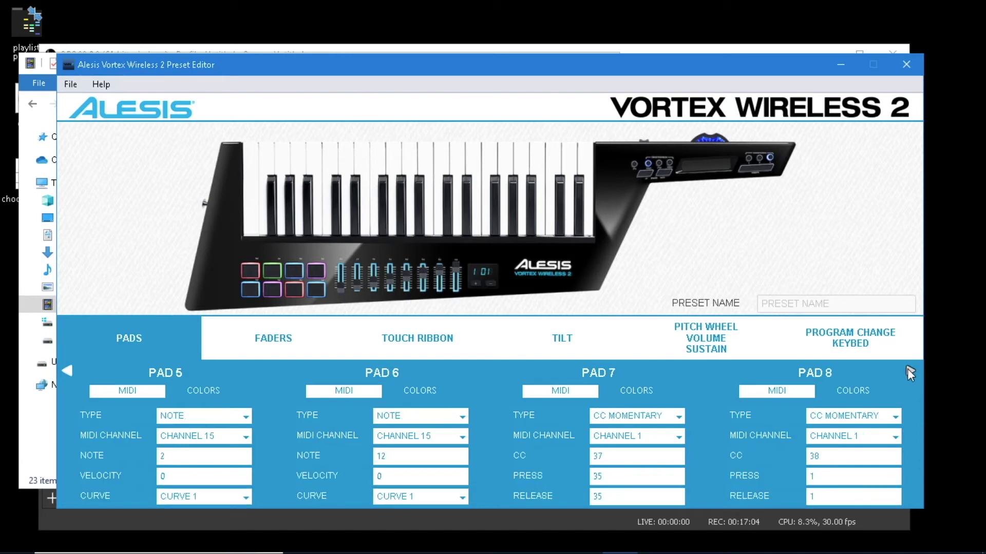
- For the third song's preset, set pad 5's note to 3 and pad 6's note to 13
{"action": "double_click", "coordinate": [163, 456]}
{"action": "type", "text": "3"}
{"action": "left_click", "coordinate": [397, 454]}
{"action": "key", "text": "BackSpace"}
{"action": "key", "text": "BackSpace"}
{"action": "type", "text": "13"}
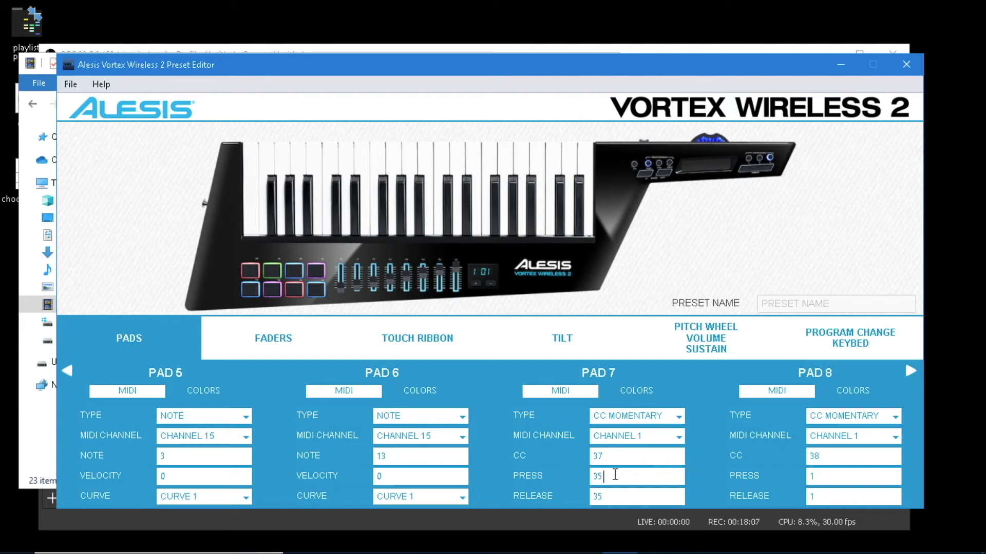
- Set pad 7's press and release values to 0 for the third song
{"action": "left_click_drag", "start_coordinate": [614, 476], "coordinate": [559, 481]}
{"action": "key", "text": "Tab"}
{"action": "type", "text": "0"}
- Set pad 8's press and release values to 2 for the third song
{"action": "left_click_drag", "start_coordinate": [848, 476], "coordinate": [766, 476]}
{"action": "type", "text": "2"}
{"action": "left_click_drag", "start_coordinate": [823, 493], "coordinate": [769, 495]}
{"action": "type", "text": "2"}
- Send the third song's preset to the hardware in preset slot 12
{"action": "left_click", "coordinate": [72, 83]}
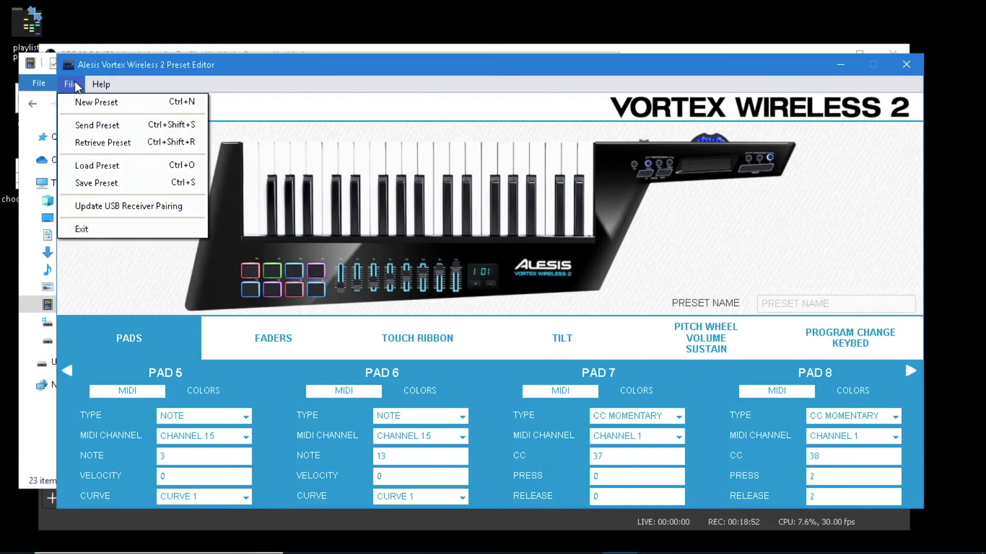
{"action": "left_click", "coordinate": [98, 125]}
{"action": "left_click", "coordinate": [678, 315]}
{"action": "scroll", "coordinate": [678, 359], "scroll_direction": "down", "scroll_amount": 3}
{"action": "left_click", "coordinate": [678, 383]}
{"action": "left_click", "coordinate": [646, 362]}
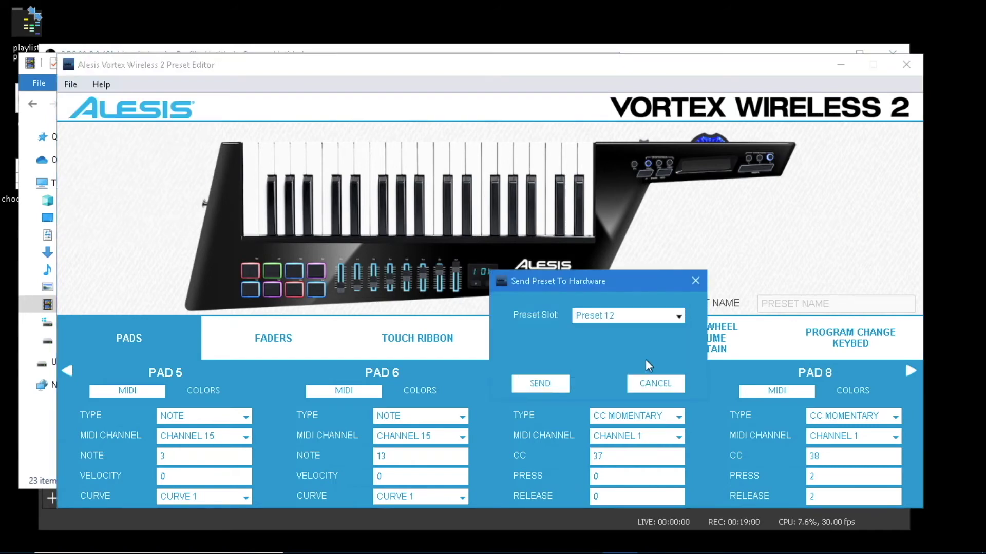
{"action": "left_click", "coordinate": [559, 385]}
{"action": "left_click", "coordinate": [575, 327]}
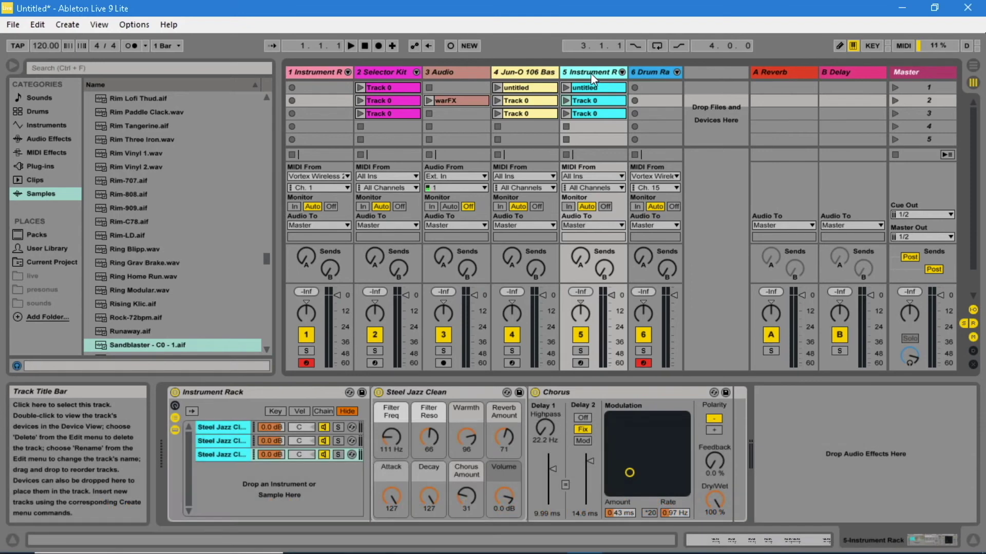
- In Ableton Live, MIDI-map the chain selector of the song 1 rack on track 1 to CC 36 on channel 1
{"action": "left_click", "coordinate": [325, 73]}
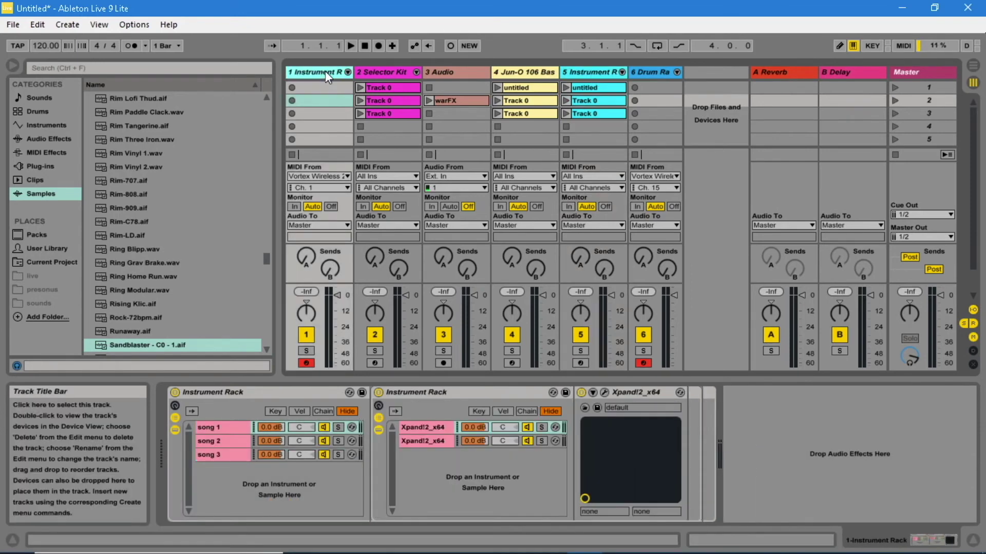
{"action": "left_click", "coordinate": [226, 428]}
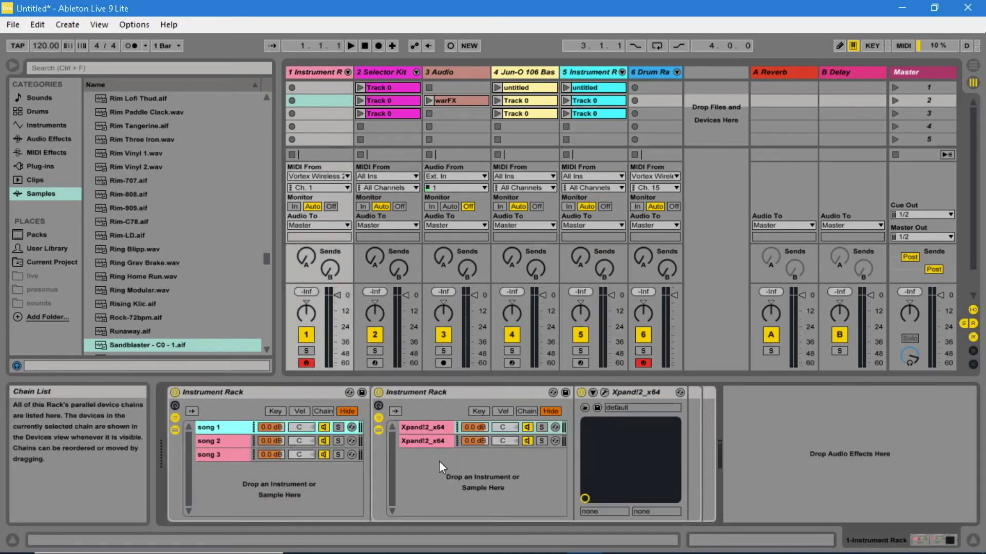
{"action": "left_click", "coordinate": [522, 410]}
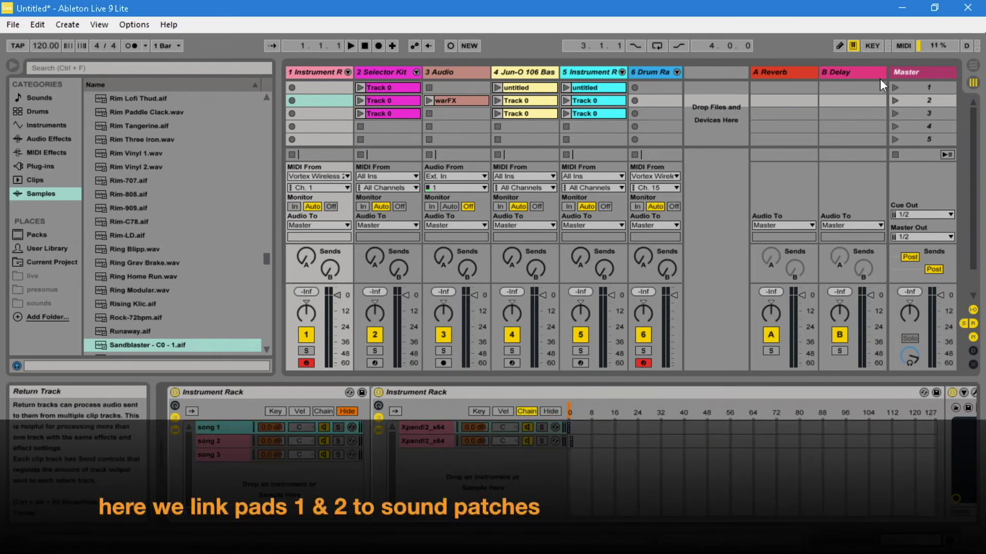
{"action": "left_click", "coordinate": [904, 46]}
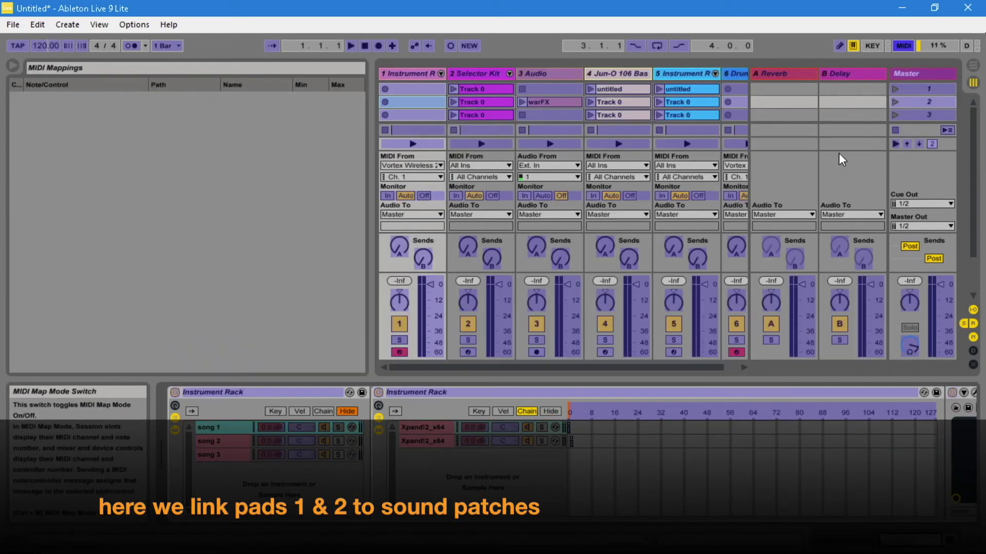
{"action": "left_click", "coordinate": [728, 407]}
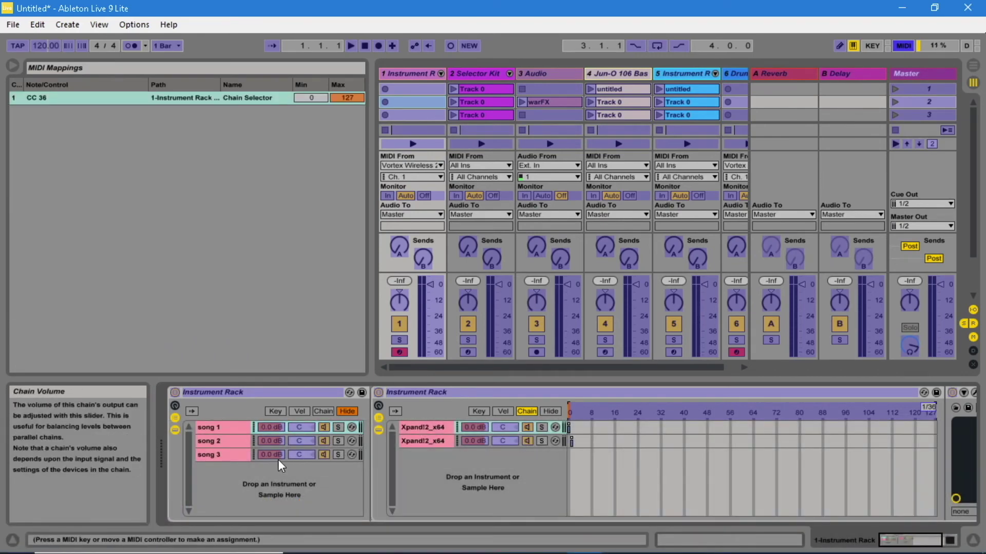
- MIDI-map the chain selectors of the song 2 and song 3 racks to CC 36 on channel 1
{"action": "left_click", "coordinate": [234, 442]}
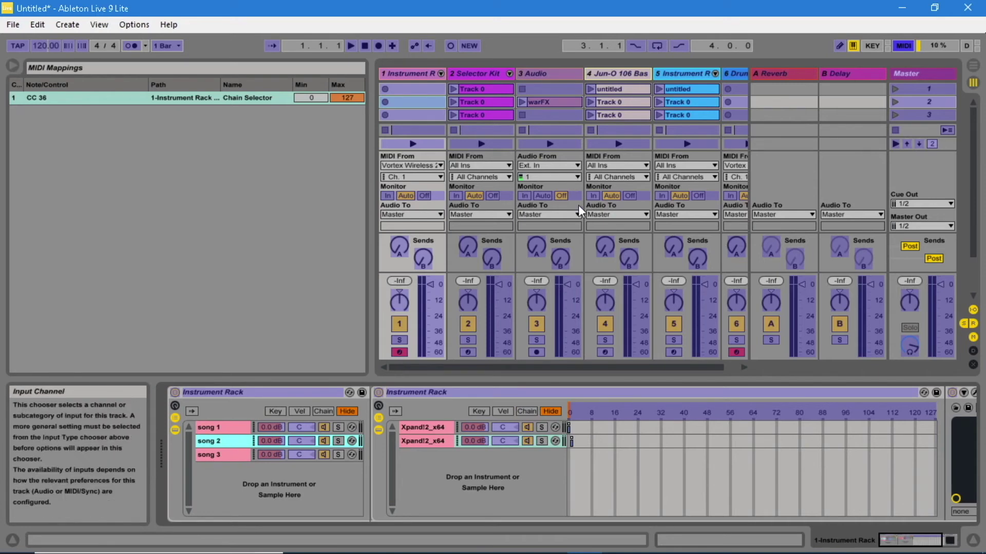
{"action": "left_click", "coordinate": [638, 409]}
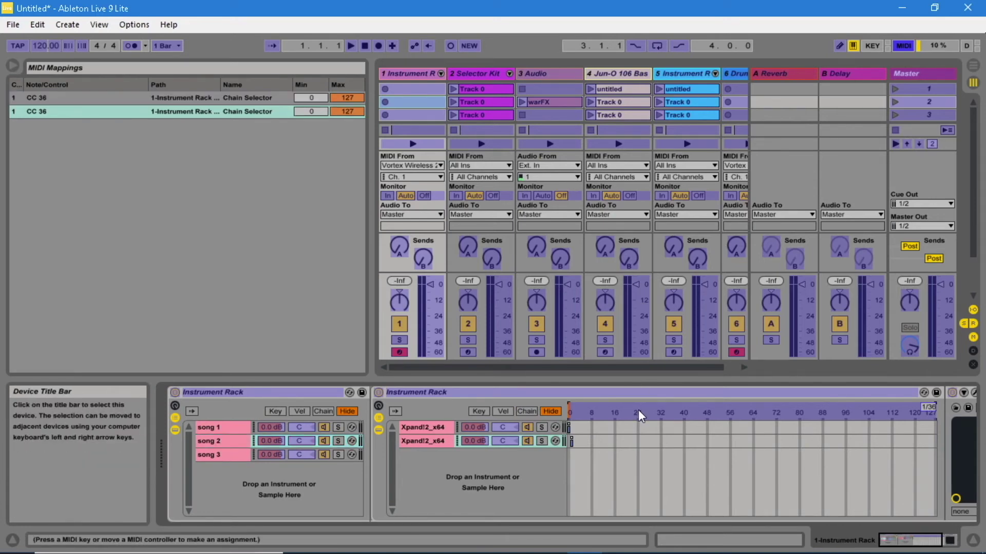
{"action": "left_click", "coordinate": [235, 456]}
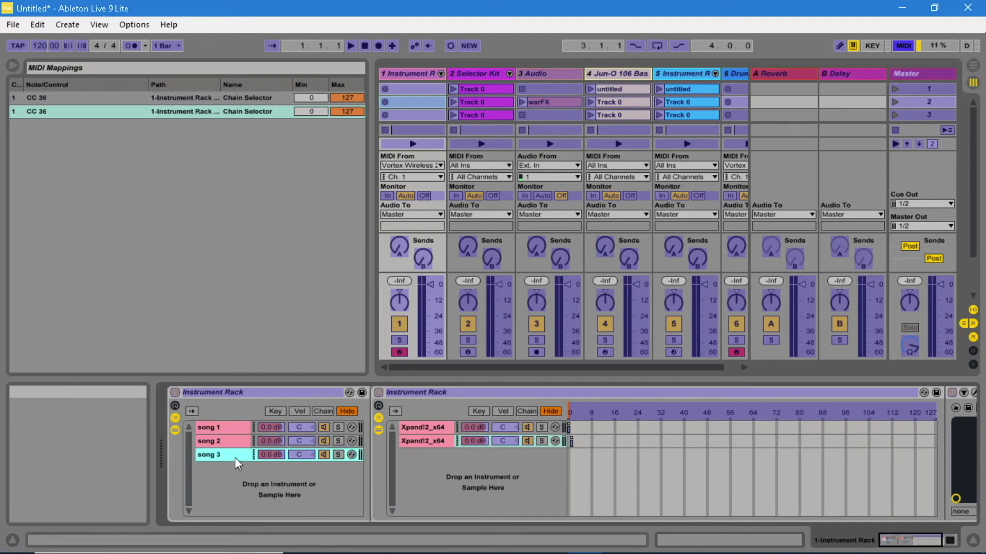
{"action": "left_click", "coordinate": [589, 409]}
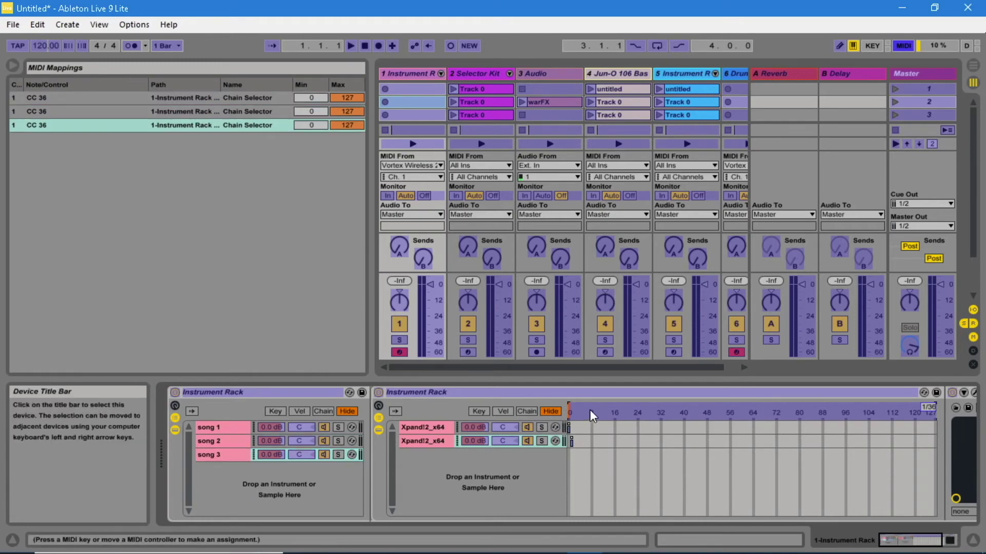
- MIDI-map the outer Instrument Rack's chain selector to CC 38 on channel 1 and the transport Stop to note A-1 on channel 14
{"action": "left_click", "coordinate": [551, 410]}
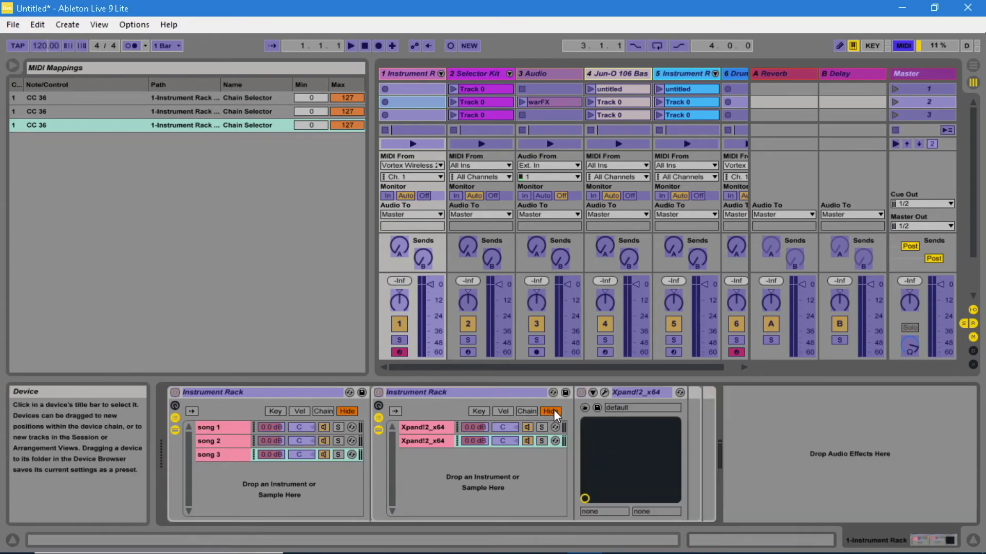
{"action": "left_click", "coordinate": [324, 412]}
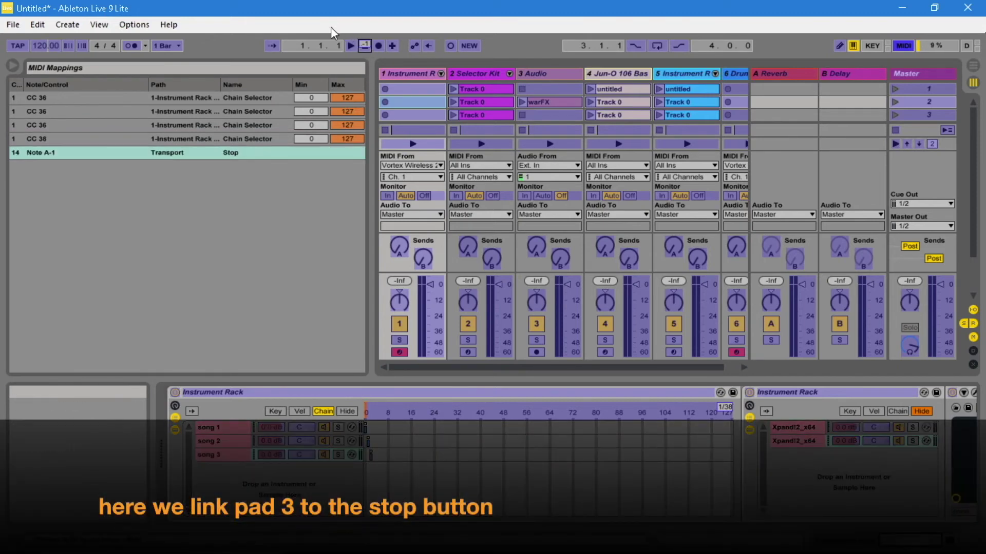
- MIDI-map the song tempo to CC 37 on channel 1 with a minimum of 60 and a maximum of 187
{"action": "left_click", "coordinate": [45, 46]}
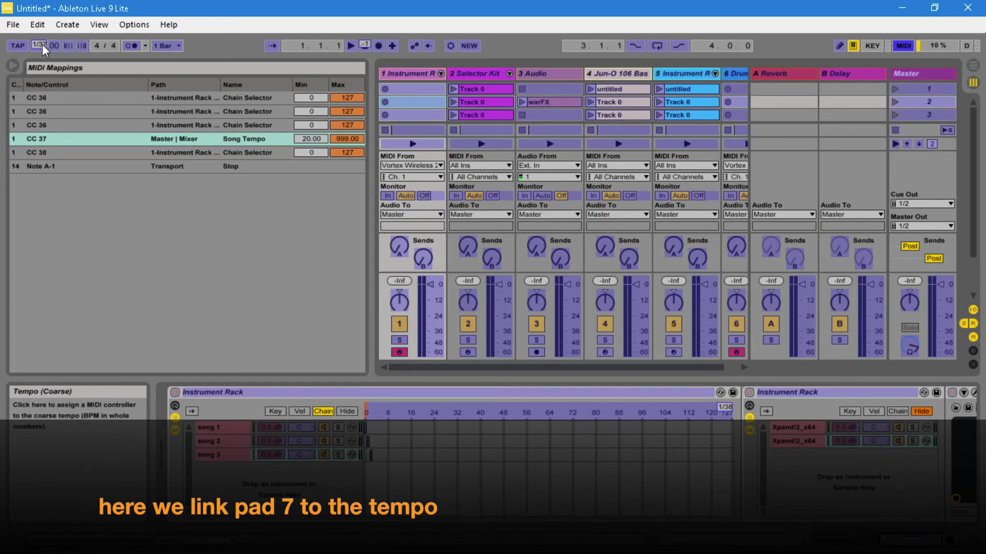
{"action": "left_click", "coordinate": [313, 138]}
{"action": "type", "text": "60"}
{"action": "key", "text": "Return"}
{"action": "left_click", "coordinate": [363, 138]}
{"action": "type", "text": "187"}
{"action": "key", "text": "Return"}
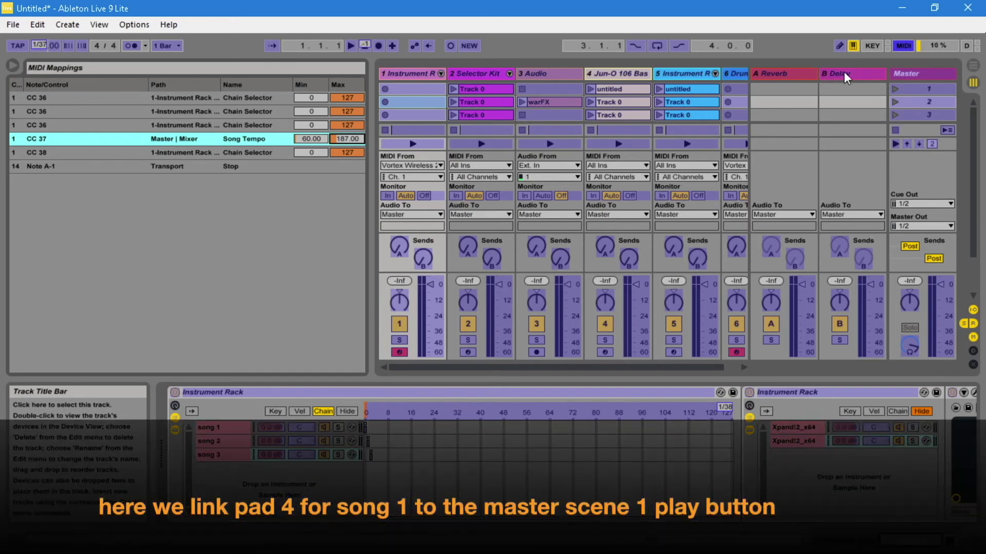
- MIDI-map the launch of scene 1 to note C#-2 on channel 14 and leave MIDI map mode
{"action": "left_click", "coordinate": [896, 88]}
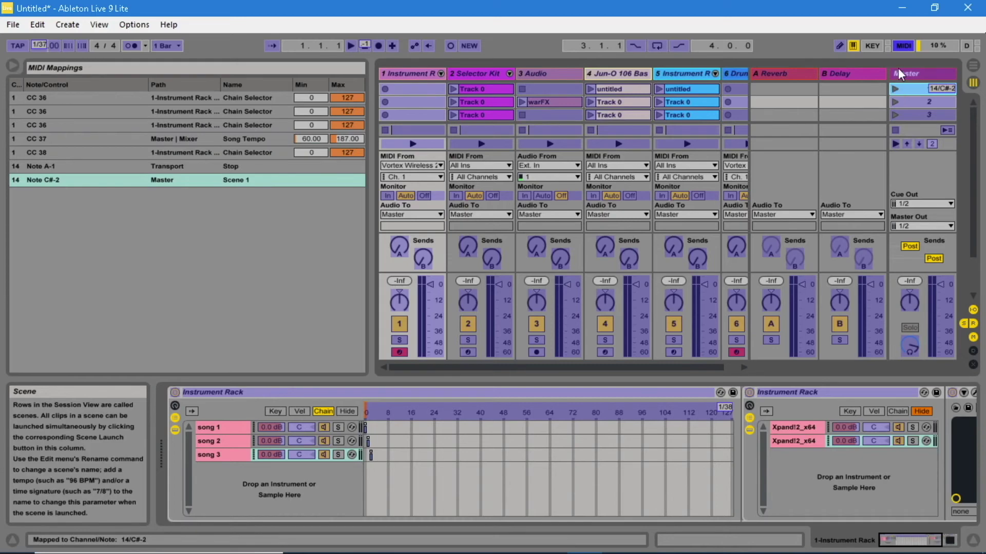
{"action": "left_click", "coordinate": [903, 45]}
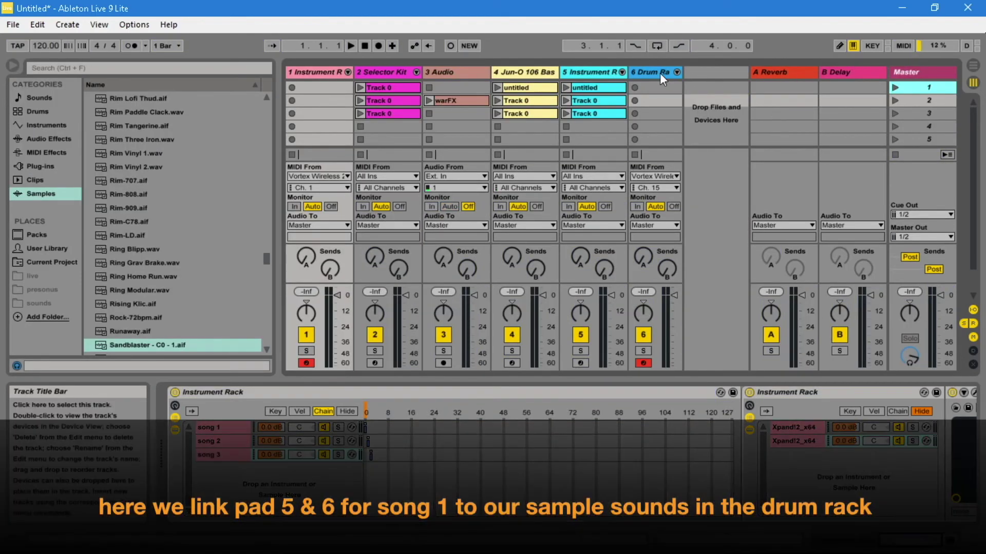
- Move the Rising Klic sample in track 6's Drum Rack to the C#-2 pad
{"action": "left_click", "coordinate": [660, 73]}
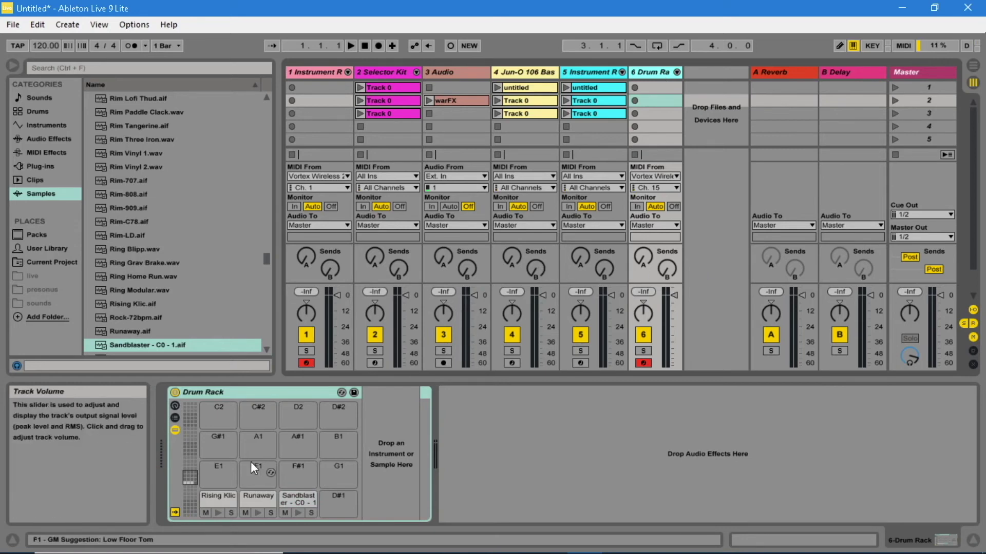
{"action": "left_click", "coordinate": [219, 495]}
{"action": "left_click", "coordinate": [192, 506]}
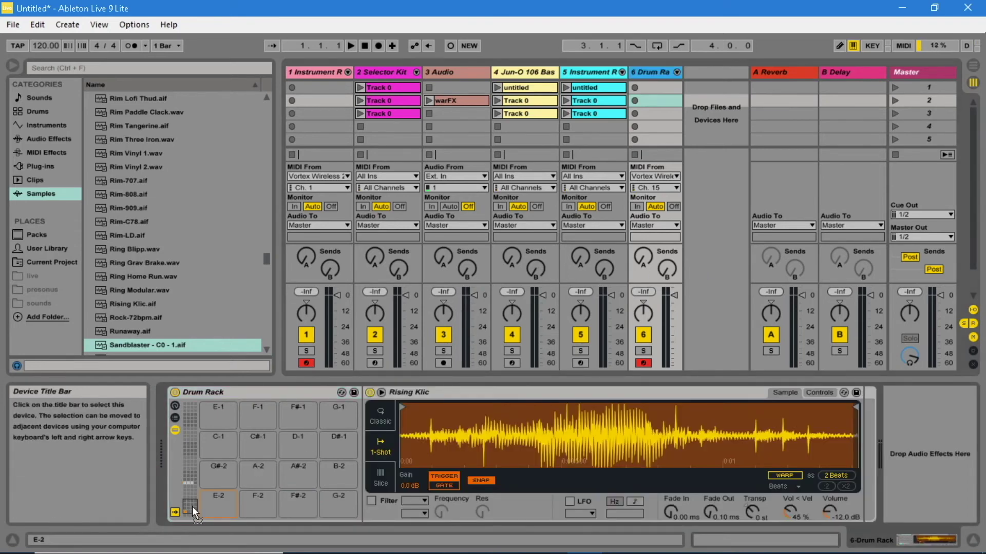
{"action": "left_click", "coordinate": [192, 513]}
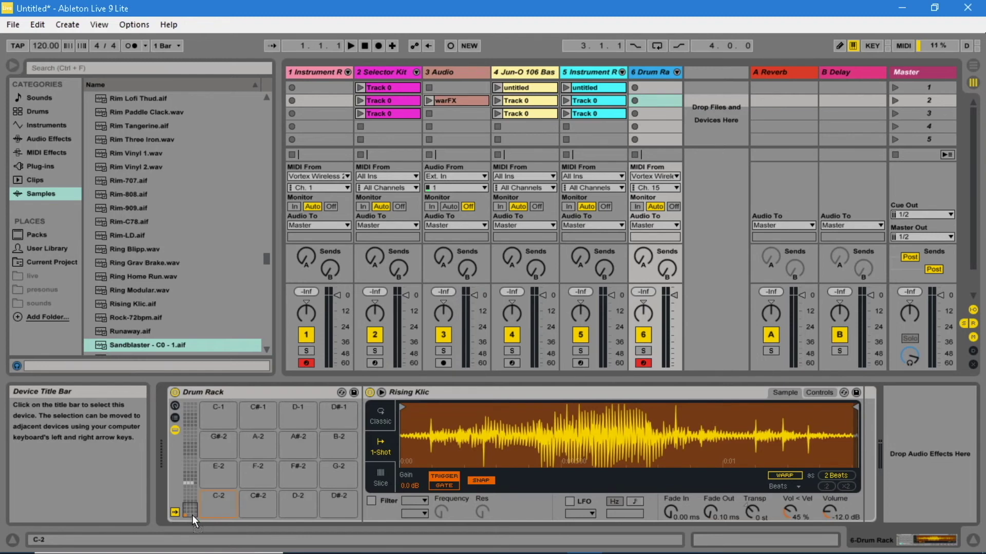
{"action": "left_click", "coordinate": [260, 508]}
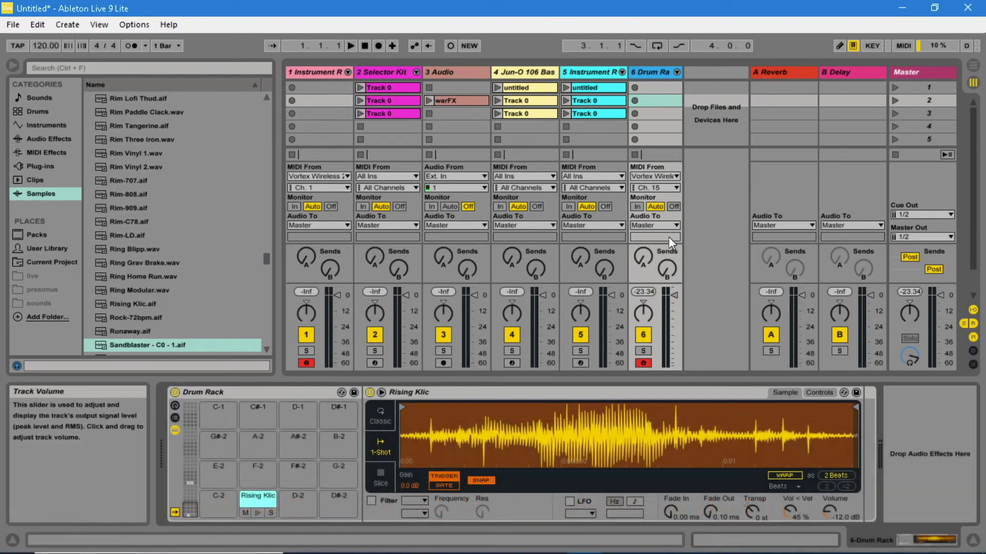
- MIDI-map the launch of scene 2 to note D-2 on channel 14
{"action": "left_click", "coordinate": [900, 46]}
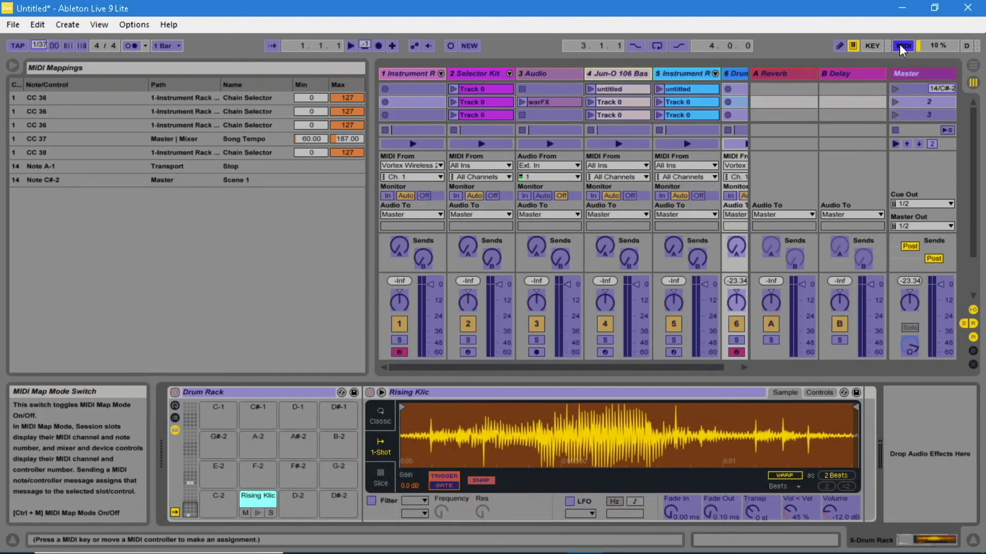
{"action": "left_click", "coordinate": [906, 100]}
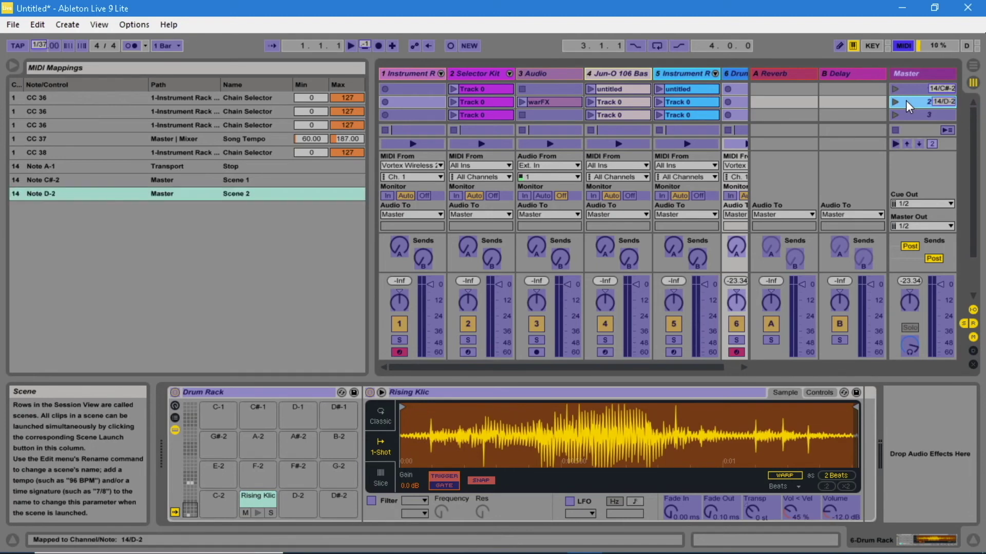
- Leave MIDI map mode and move the Runaway sample in track 6's Drum Rack to the D-2 pad
{"action": "left_click", "coordinate": [900, 49]}
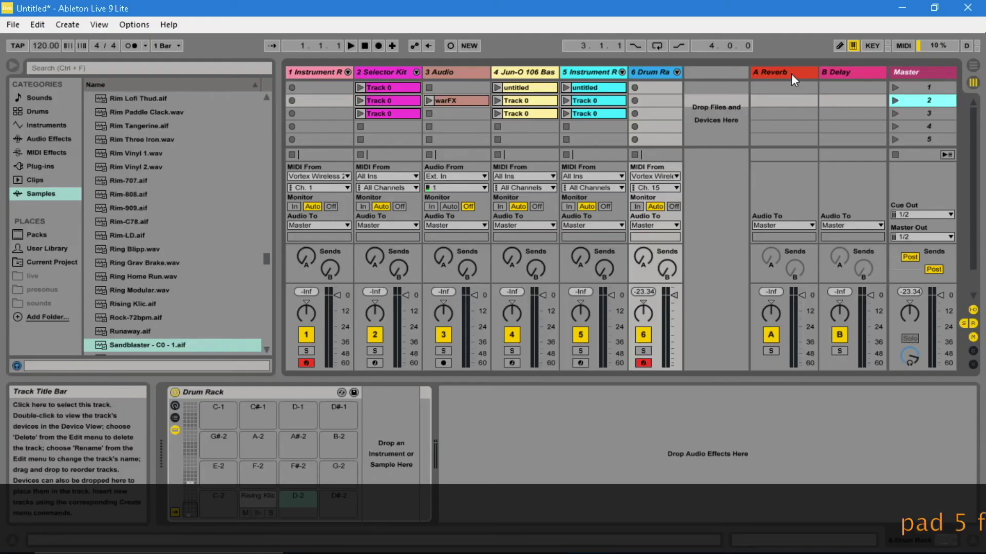
{"action": "left_click", "coordinate": [190, 480]}
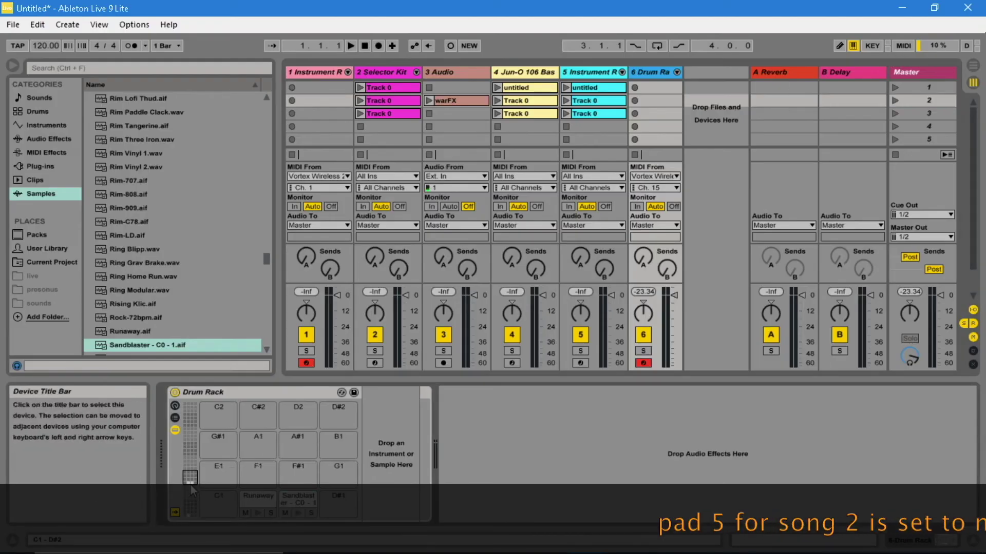
{"action": "left_click", "coordinate": [252, 498]}
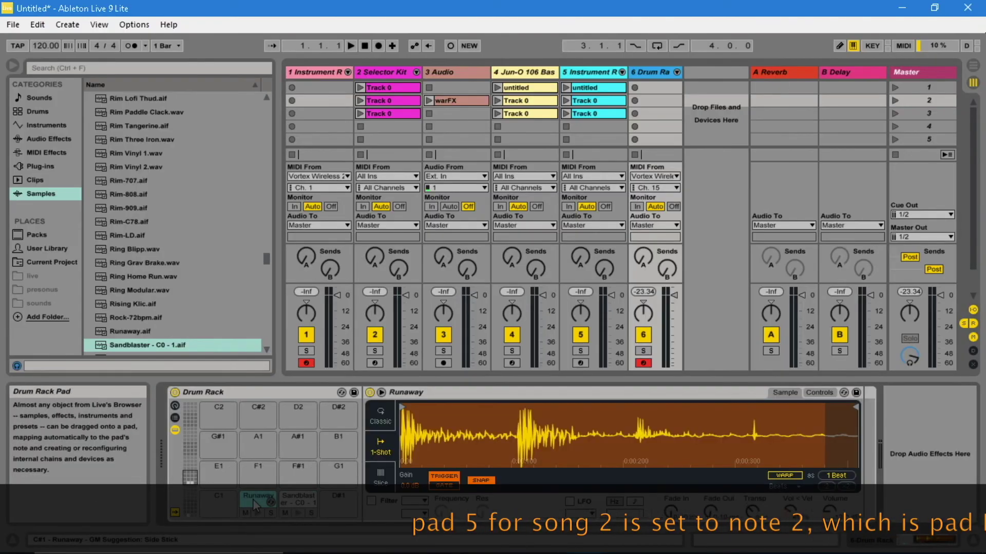
{"action": "left_click", "coordinate": [190, 506]}
{"action": "left_click", "coordinate": [192, 516]}
{"action": "left_click_drag", "start_coordinate": [193, 518], "coordinate": [291, 513]}
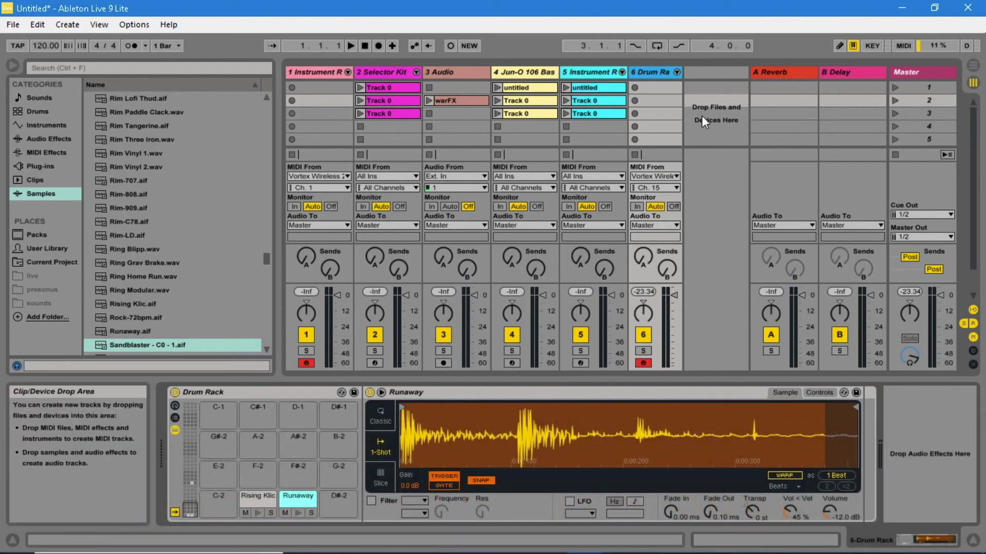
- MIDI-map the launch of scene 3 to note D#-2 on channel 14 and leave MIDI map mode
{"action": "left_click", "coordinate": [899, 44]}
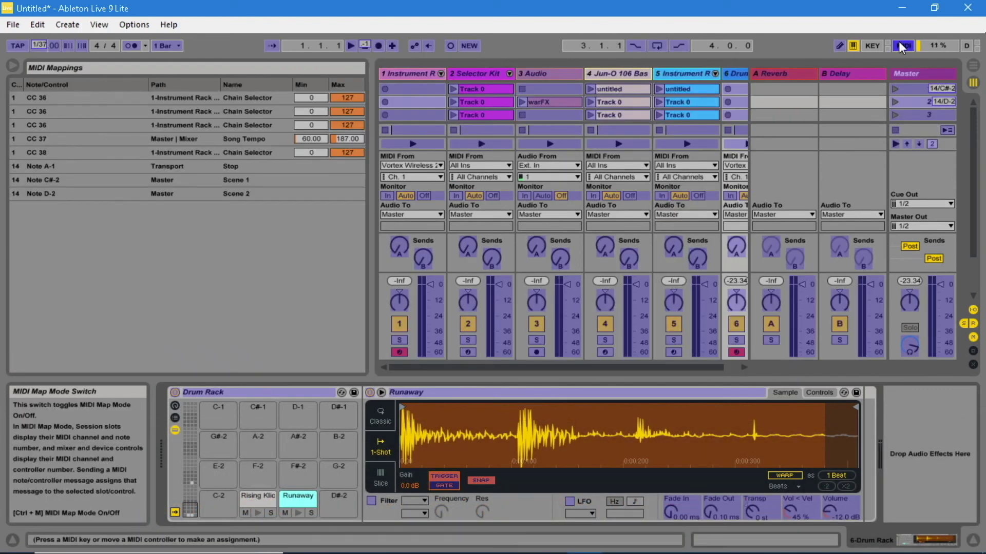
{"action": "left_click", "coordinate": [907, 115]}
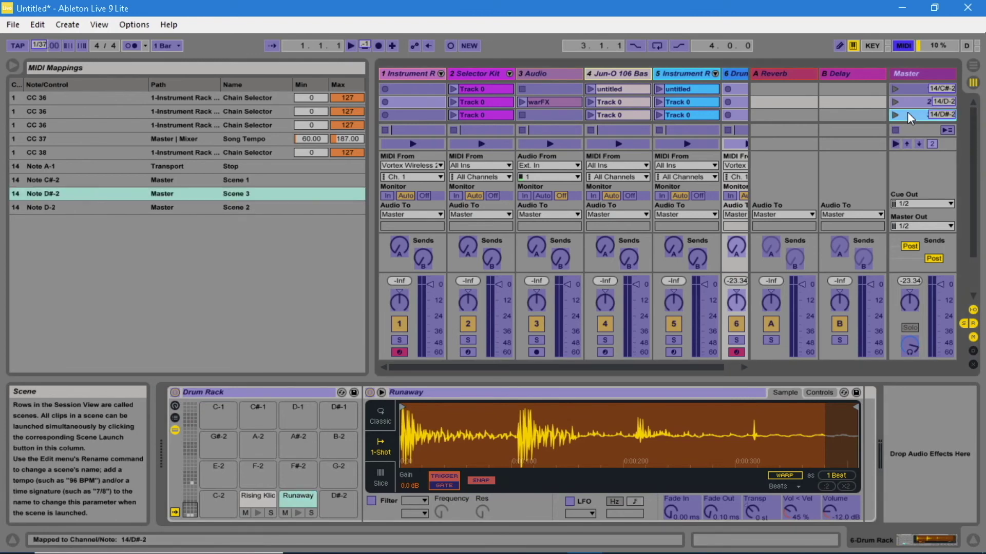
{"action": "left_click", "coordinate": [904, 45]}
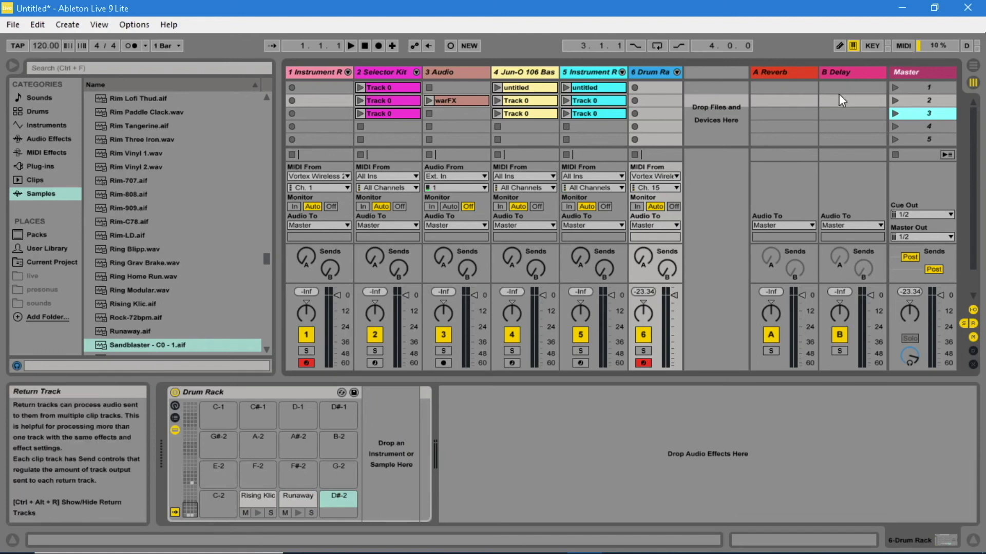
- Move the Sandblaster - C0 - 1 sample from the D1 pad to the D#-2 pad in track 6's Drum Rack
{"action": "left_click", "coordinate": [190, 485]}
{"action": "left_click", "coordinate": [303, 496]}
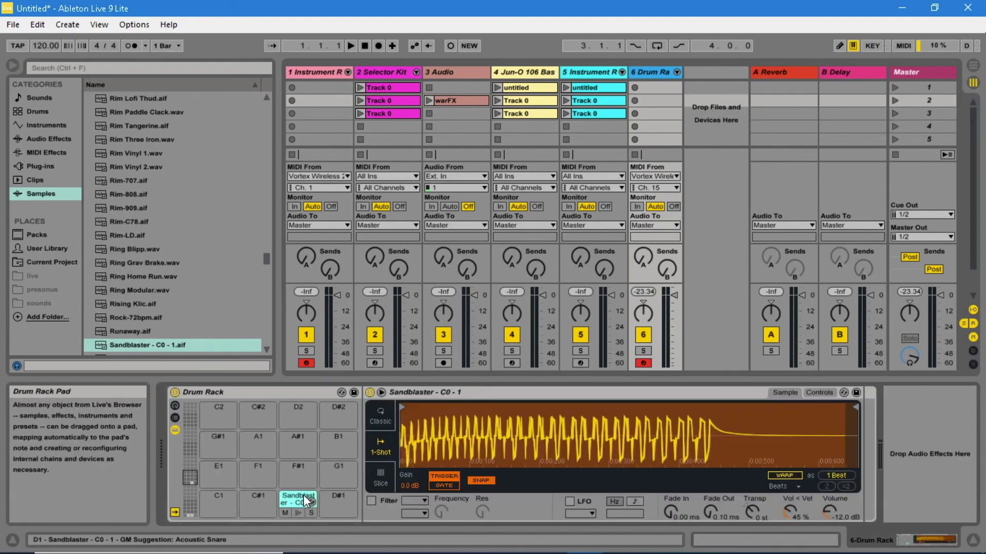
{"action": "left_click", "coordinate": [192, 513]}
{"action": "left_click_drag", "start_coordinate": [192, 514], "coordinate": [336, 510]}
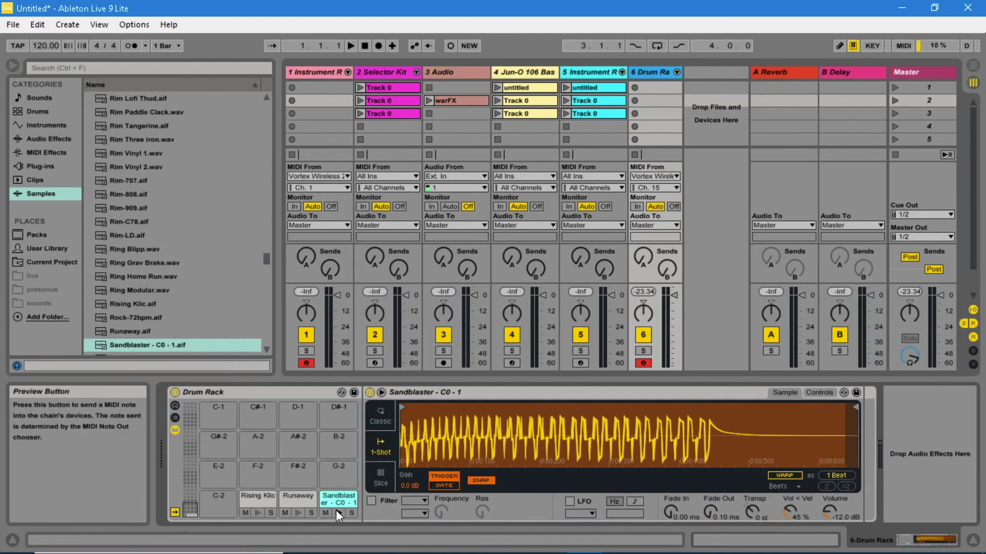